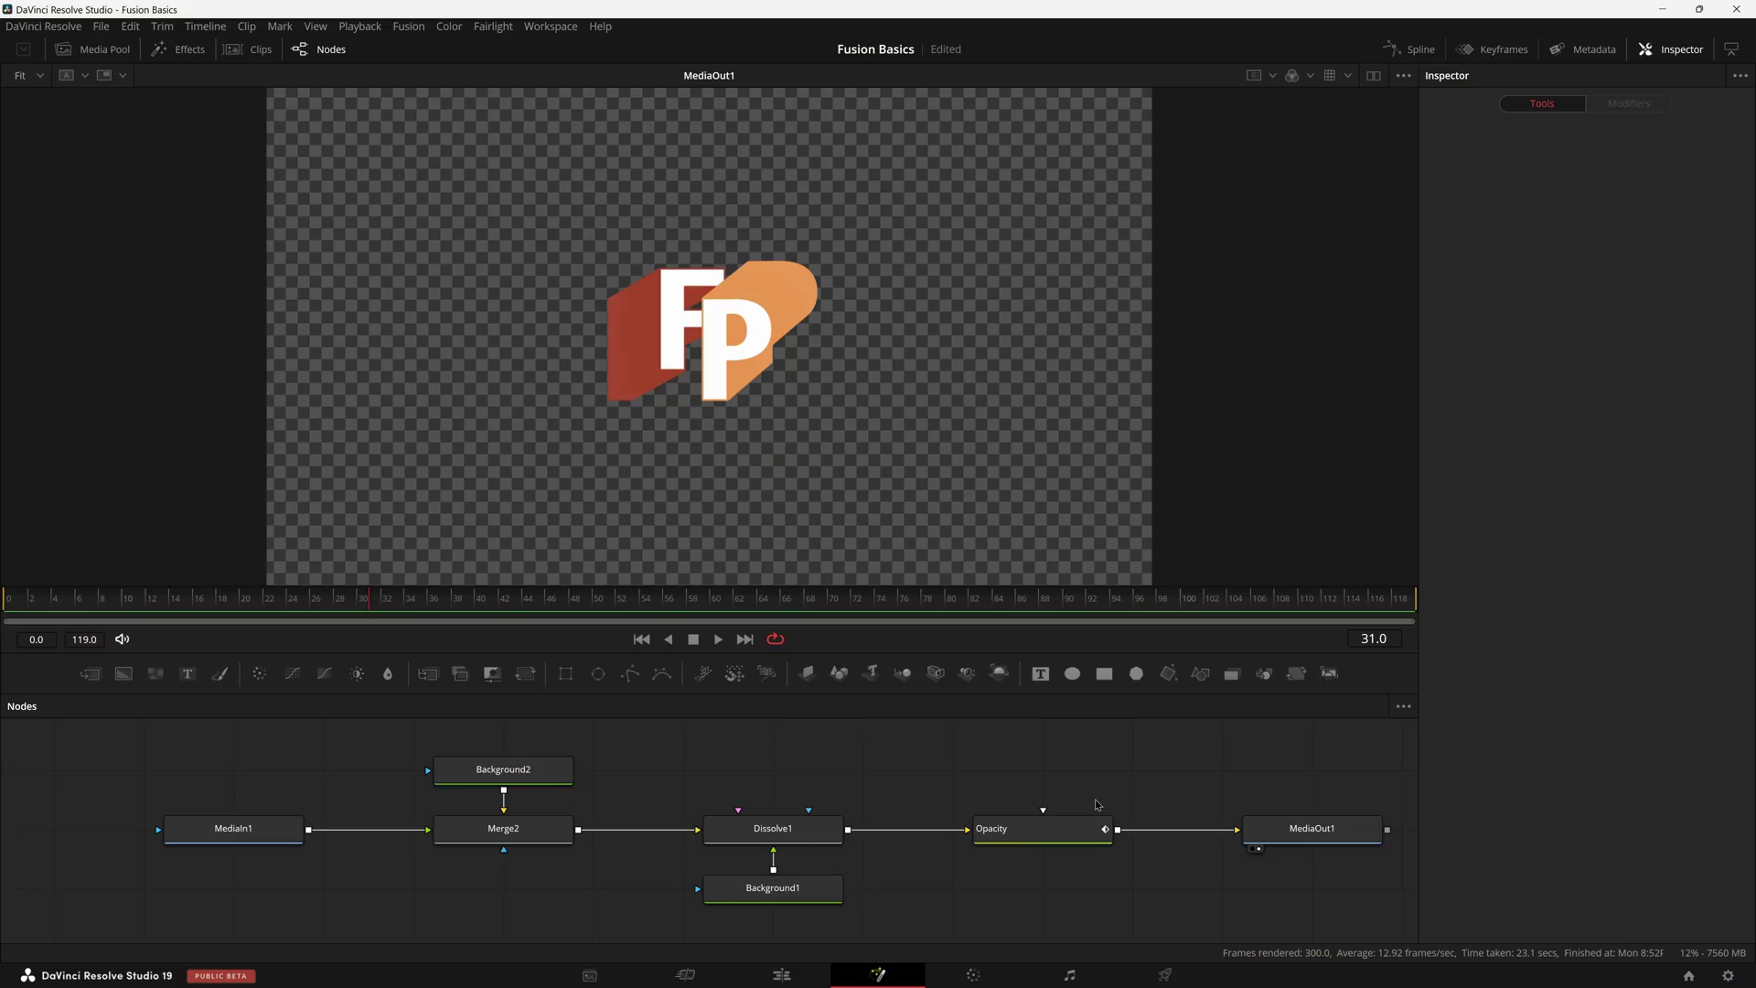
Step: Test fading the logo with the Opacity node, then add and delete a Rectangle mask
left_click(1085, 831)
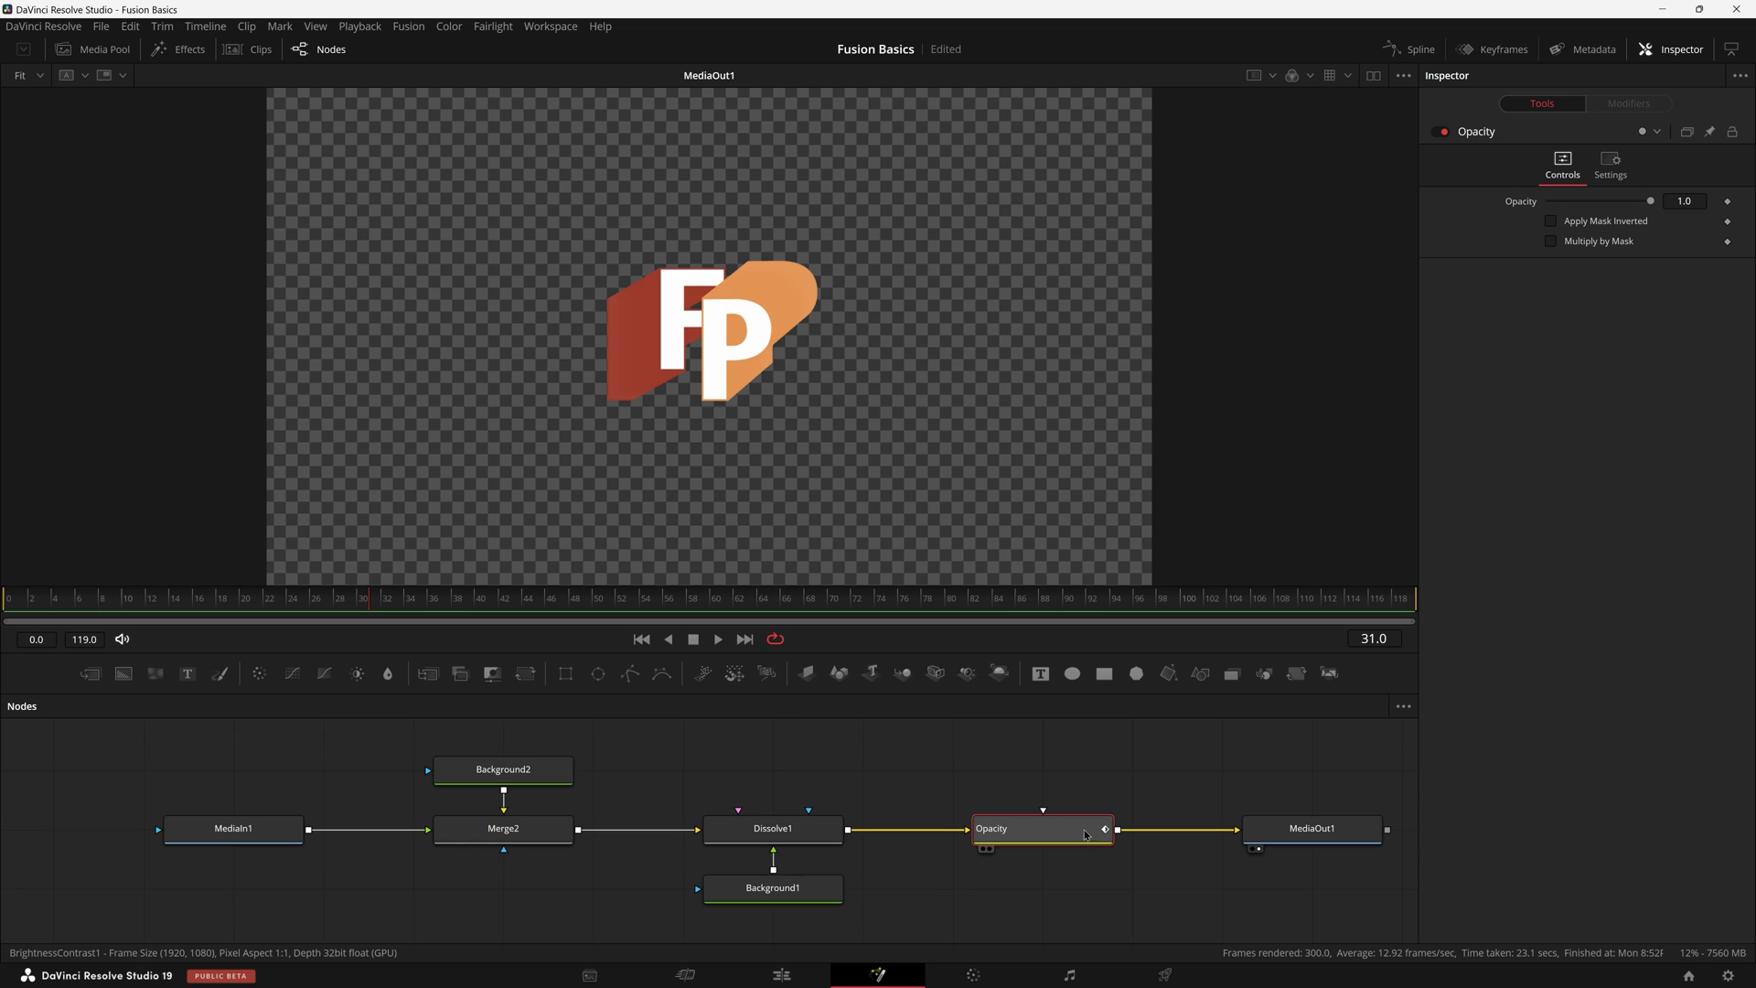
mouse_move(1650, 205)
left_mouse_down()
mouse_move(1548, 203)
mouse_move(1681, 215)
left_mouse_up()
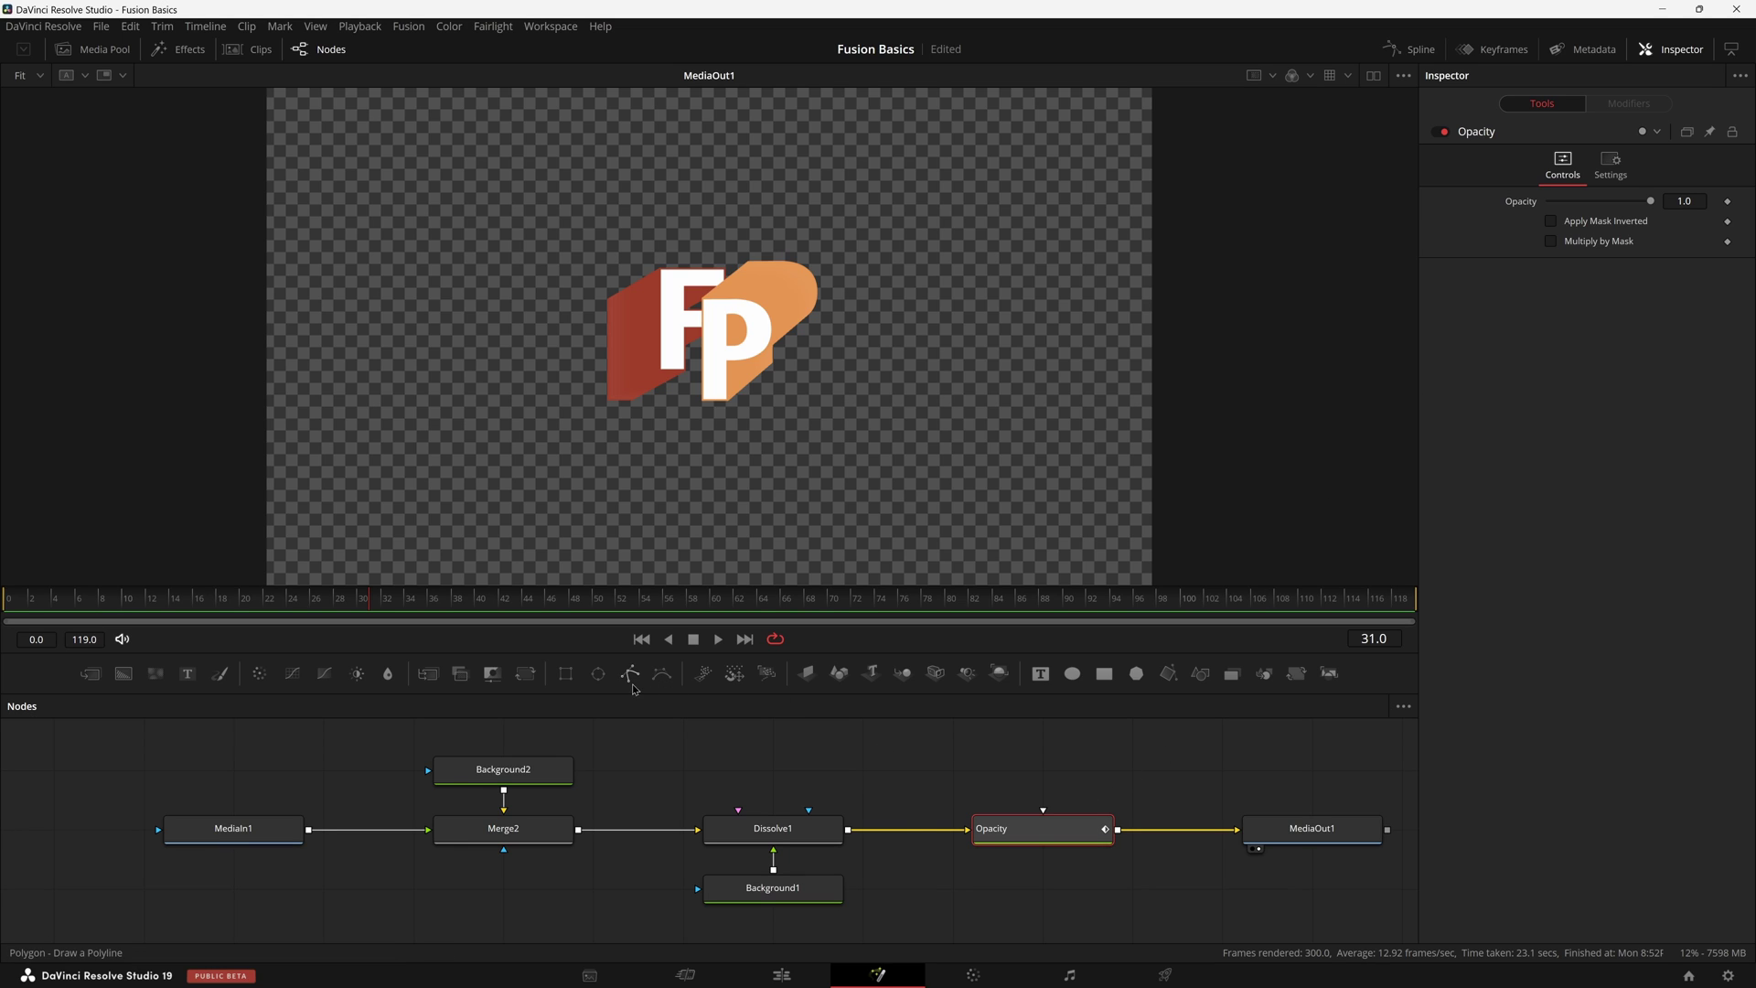
left_click_drag(566, 673, 1042, 771)
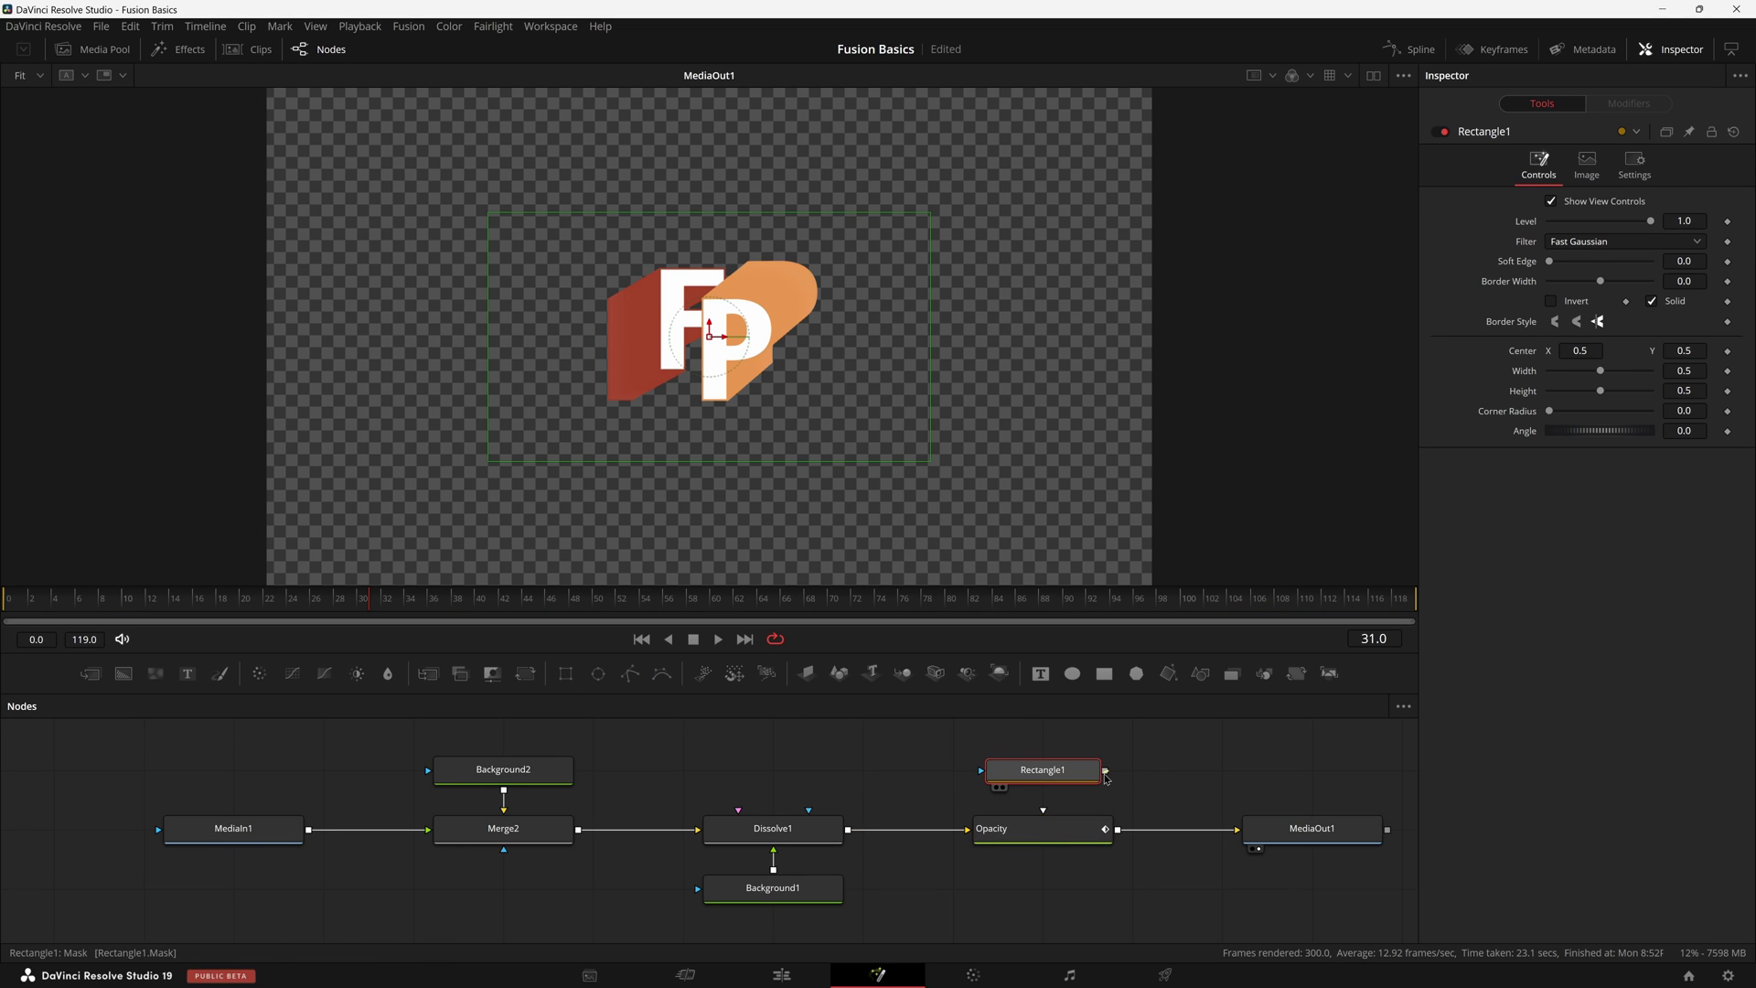
left_click(1043, 828)
left_click(1043, 770)
key("BackSpace")
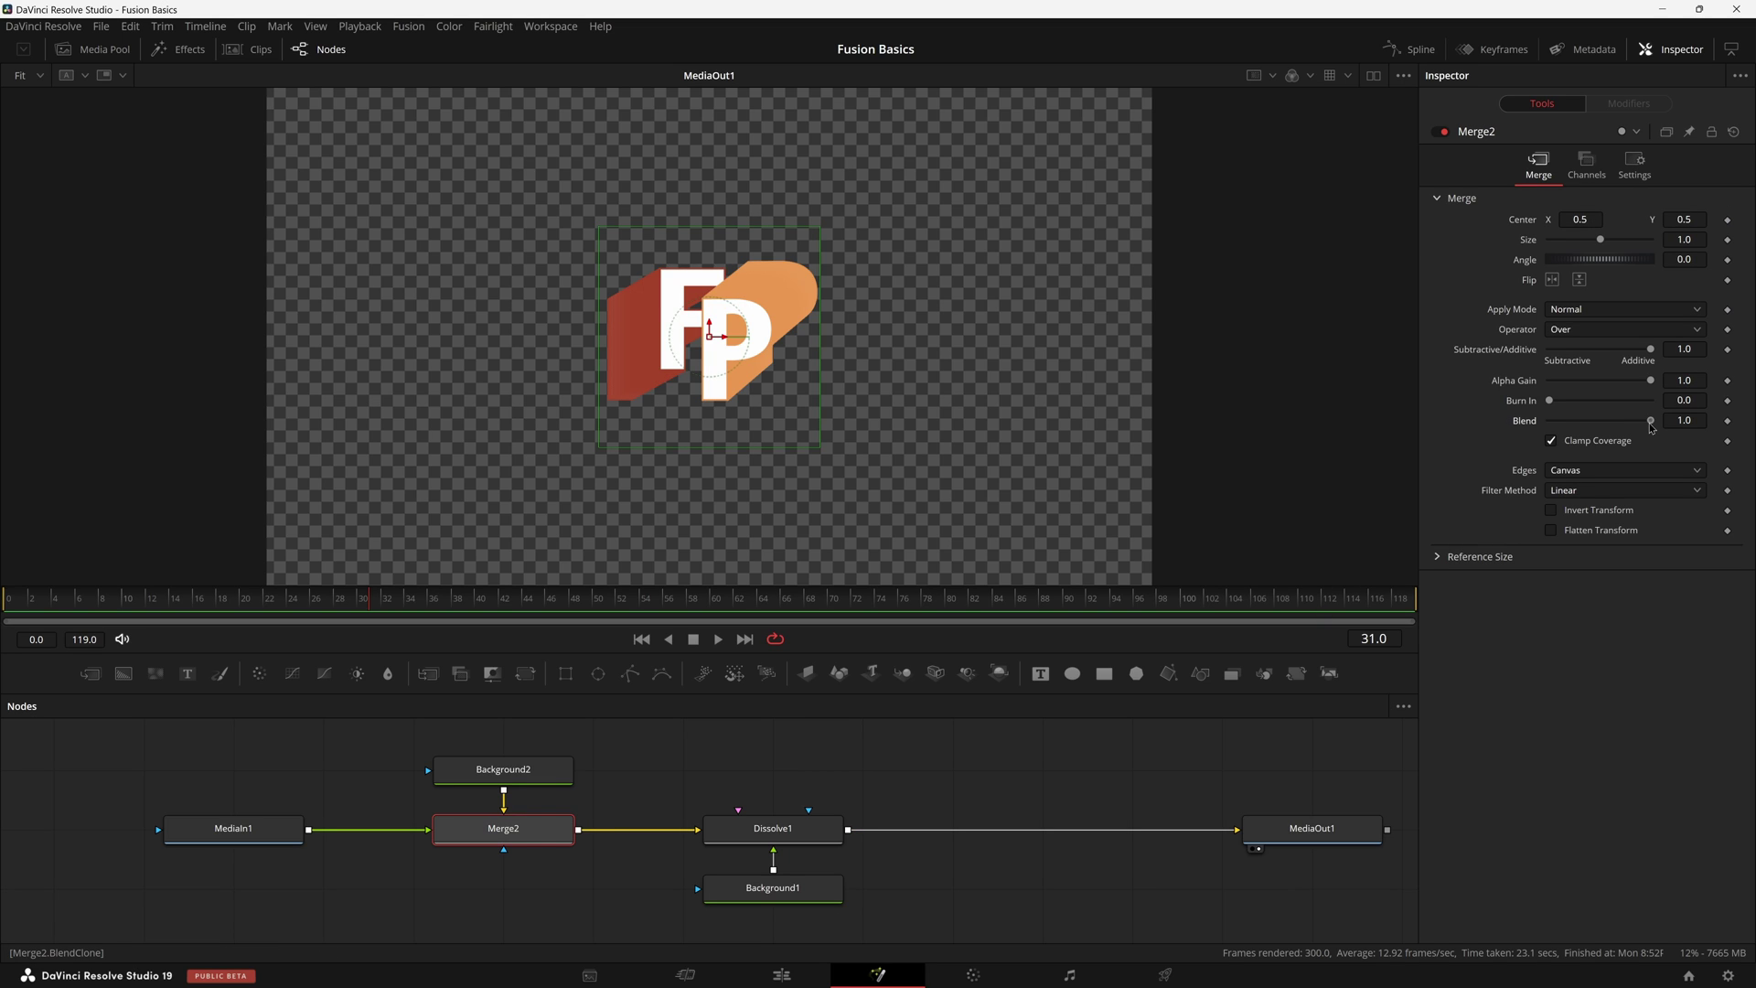
Step: Try Merge2's blend amount and review the Dissolve1 and Background1 settings
mouse_move(1650, 421)
left_mouse_down()
mouse_move(1555, 422)
mouse_move(1650, 421)
left_mouse_up()
left_click(814, 827)
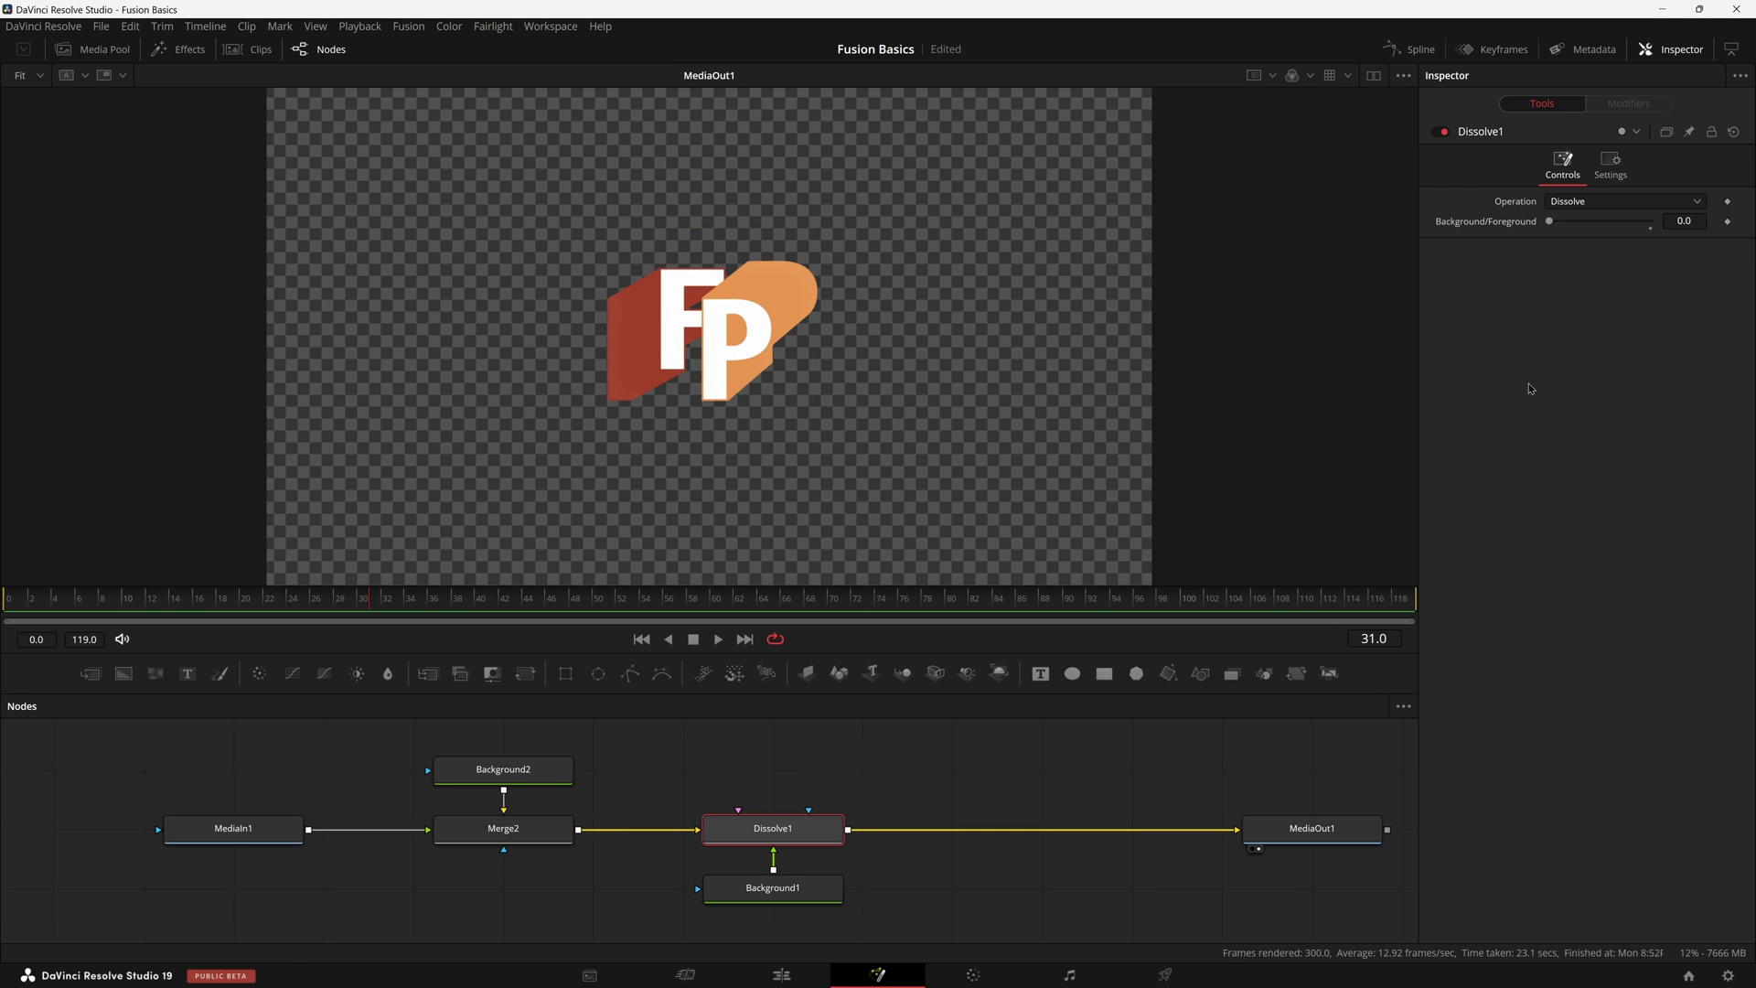
left_click(773, 887)
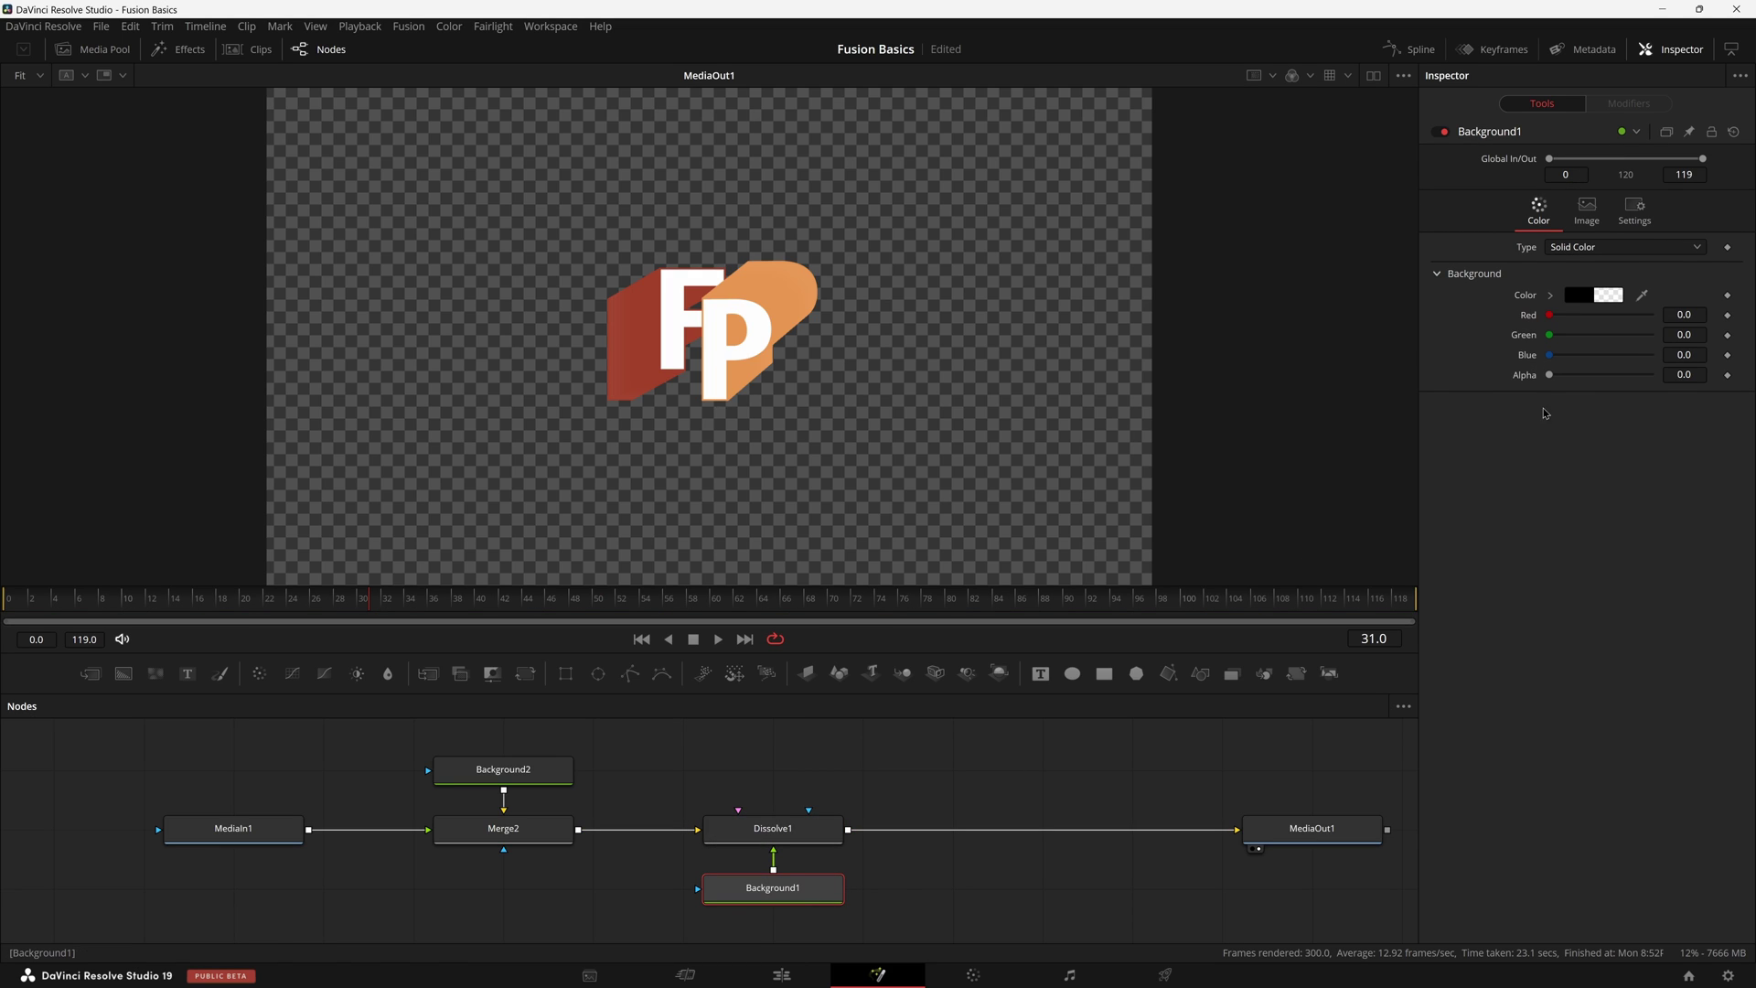
left_click(773, 827)
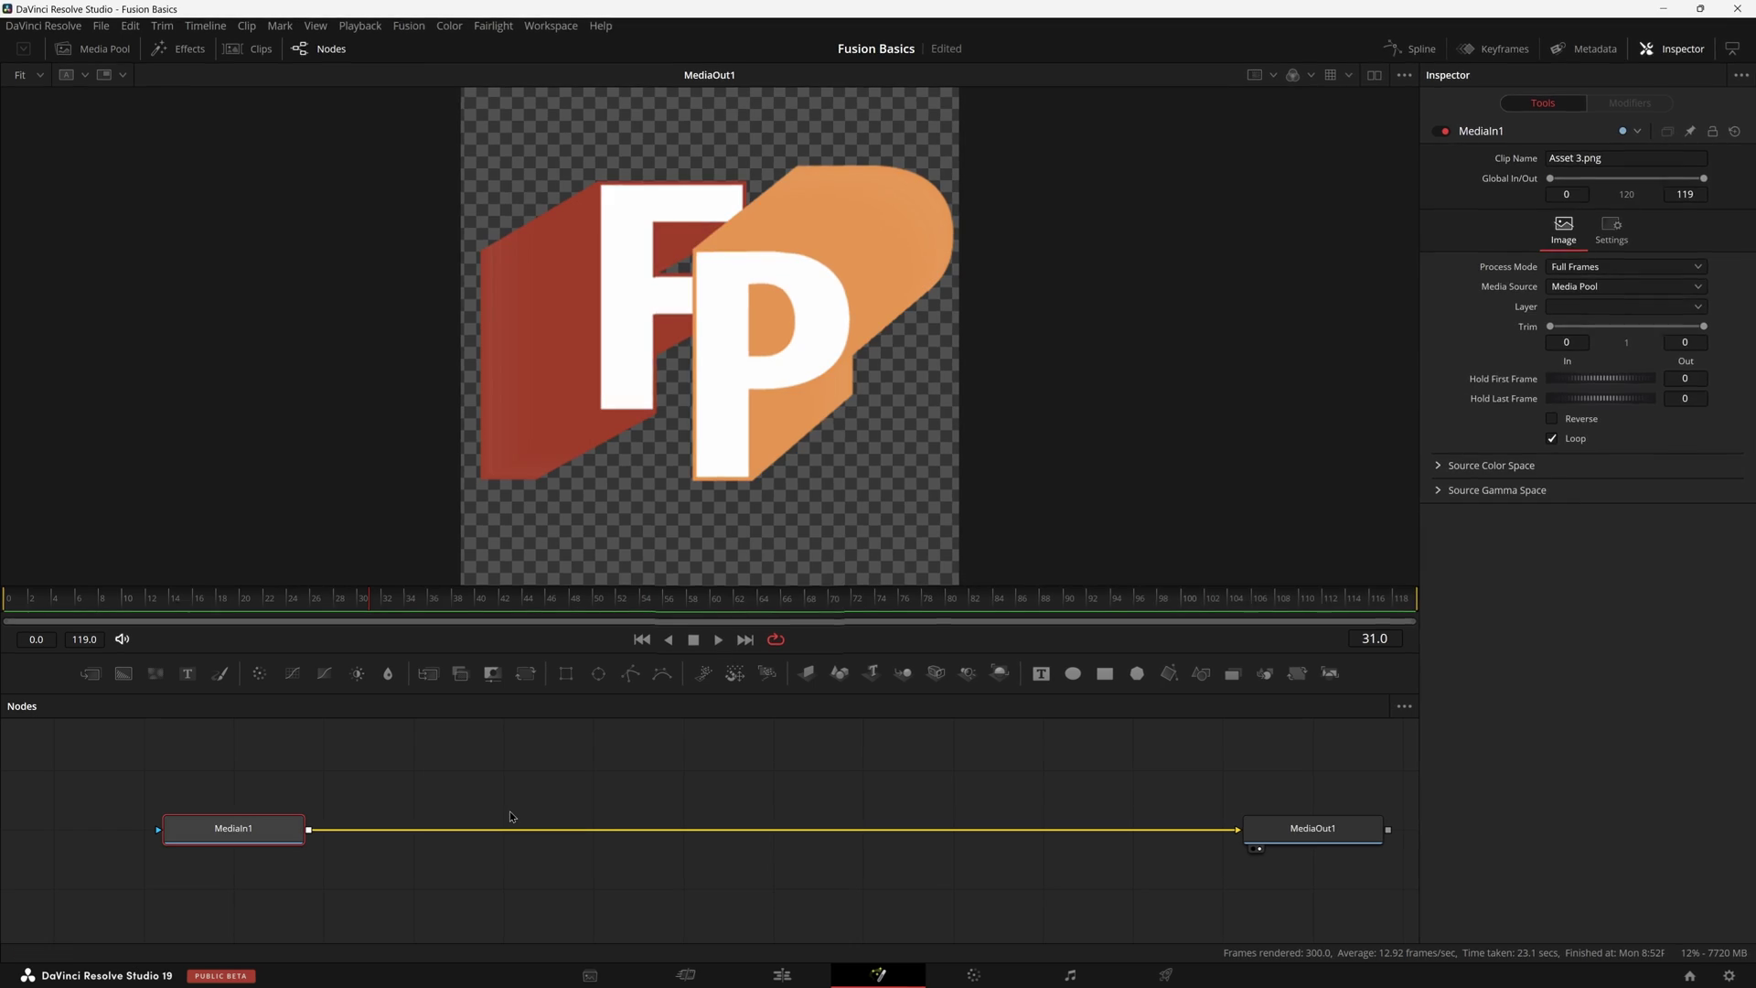
Step: Add a BrightnessContrast node via a 'brig' search, test its Gain, and return it to 1.0
key("shift+space")
type("brig")
key("Return")
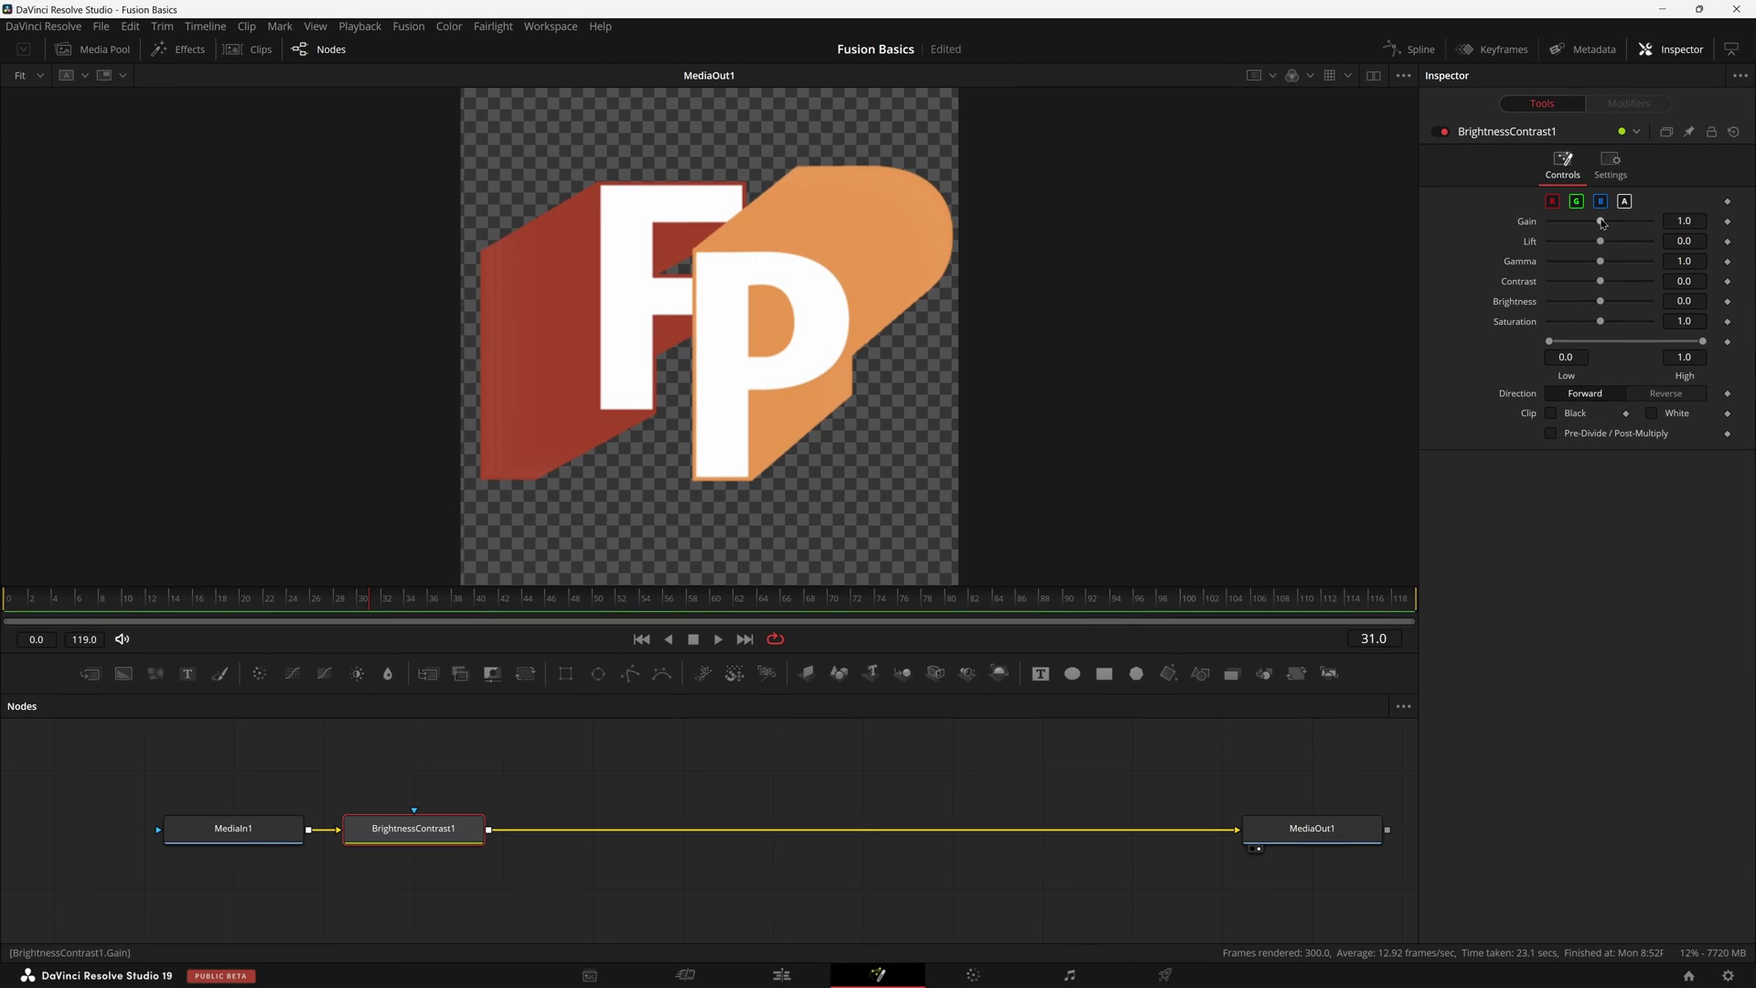
mouse_move(1601, 222)
left_mouse_down()
mouse_move(1543, 226)
mouse_move(1641, 225)
mouse_move(1486, 236)
mouse_move(1668, 233)
mouse_move(1599, 231)
mouse_move(1627, 235)
left_mouse_up()
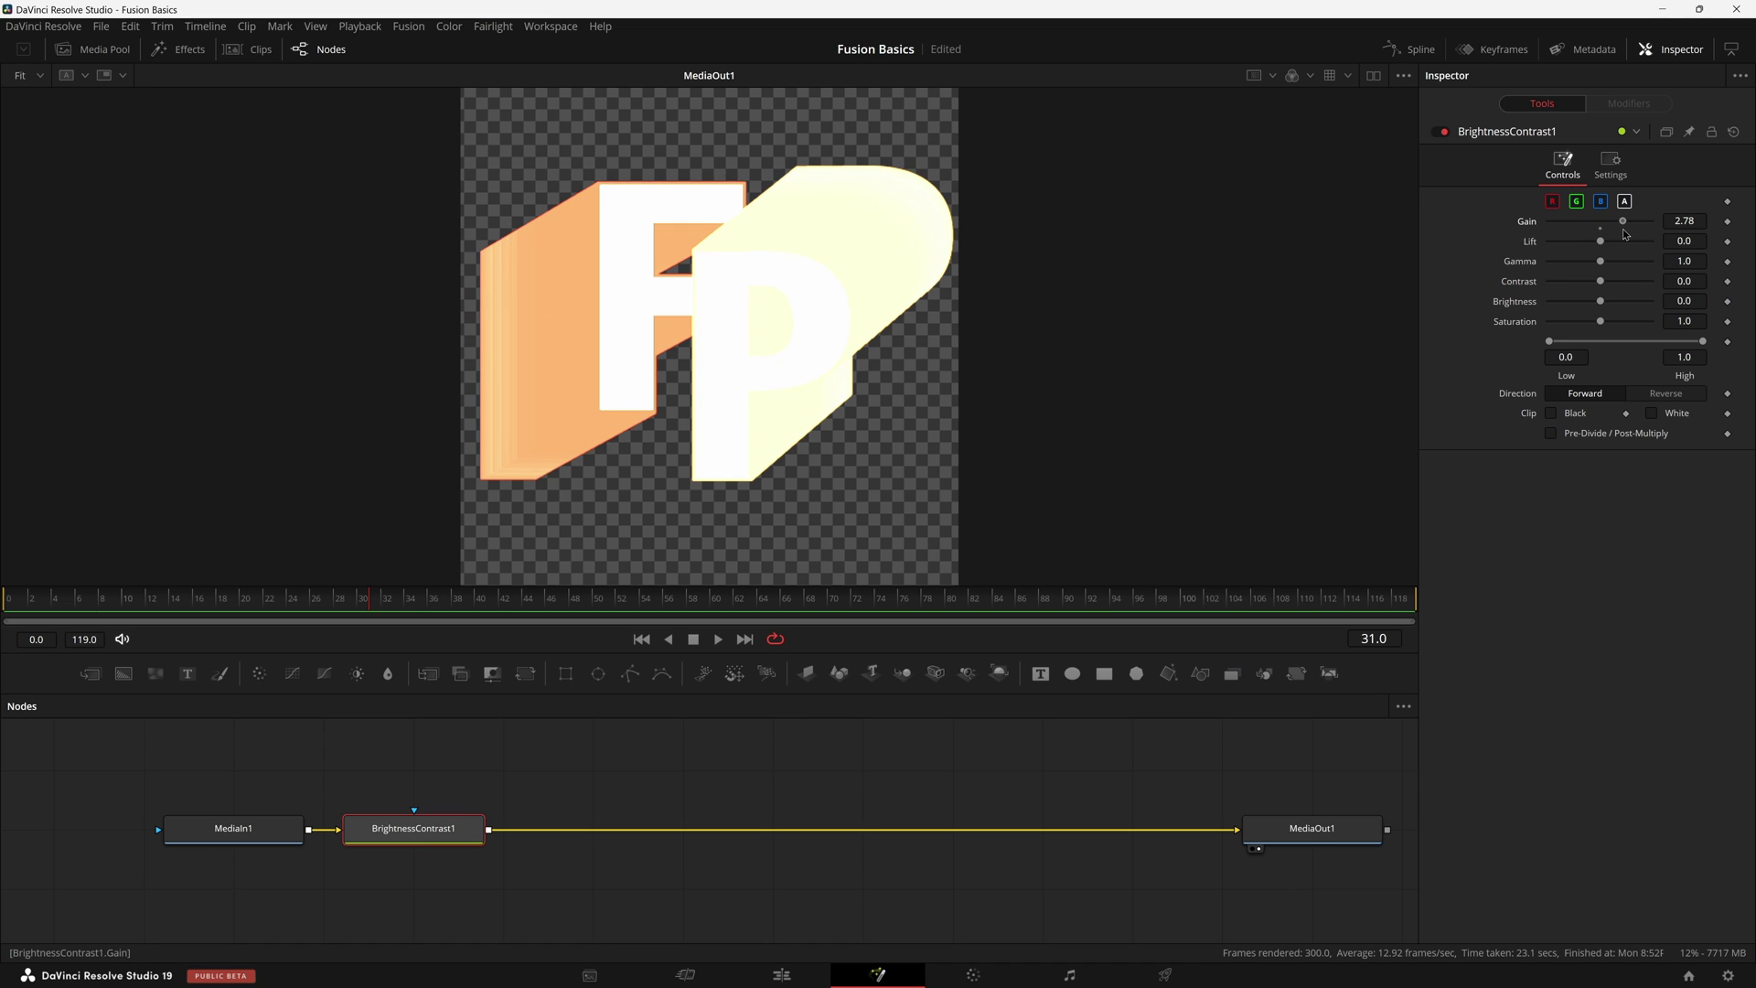
left_click_drag(1625, 234, 1600, 234)
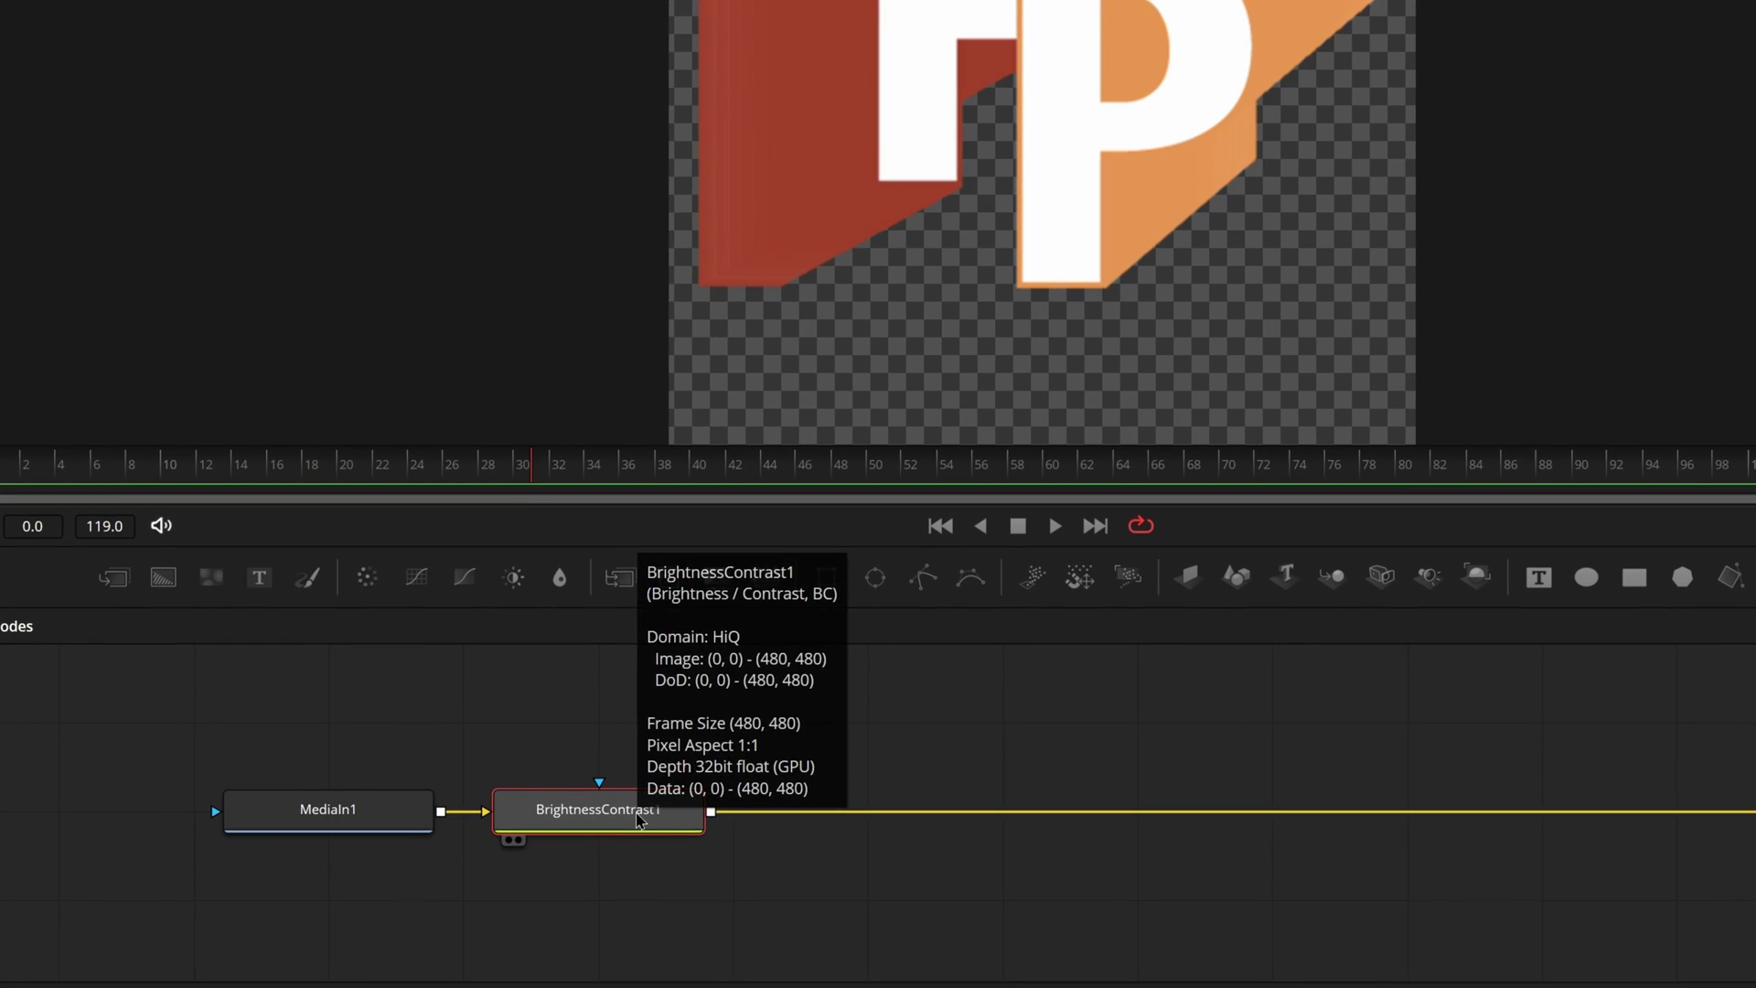
Step: Start a macro from the Brightness/Contrast node and expose Gain, renamed Opacity
right_click(530, 826)
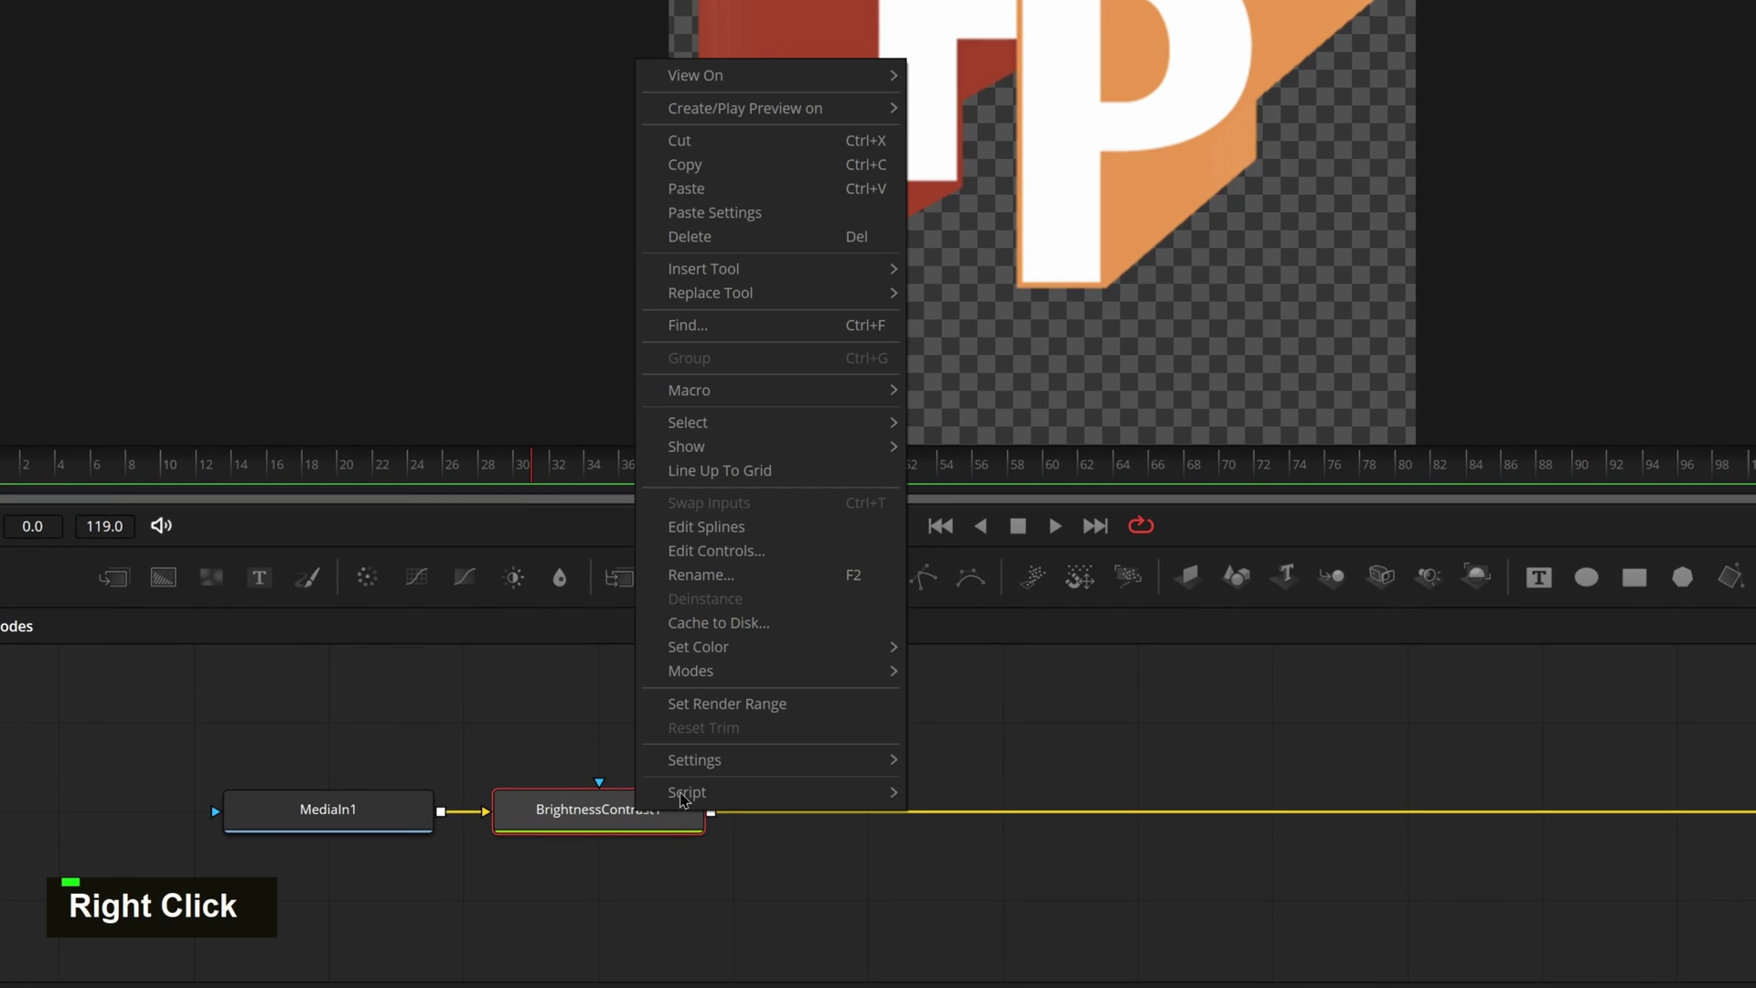
mouse_move(773, 390)
left_click(1006, 388)
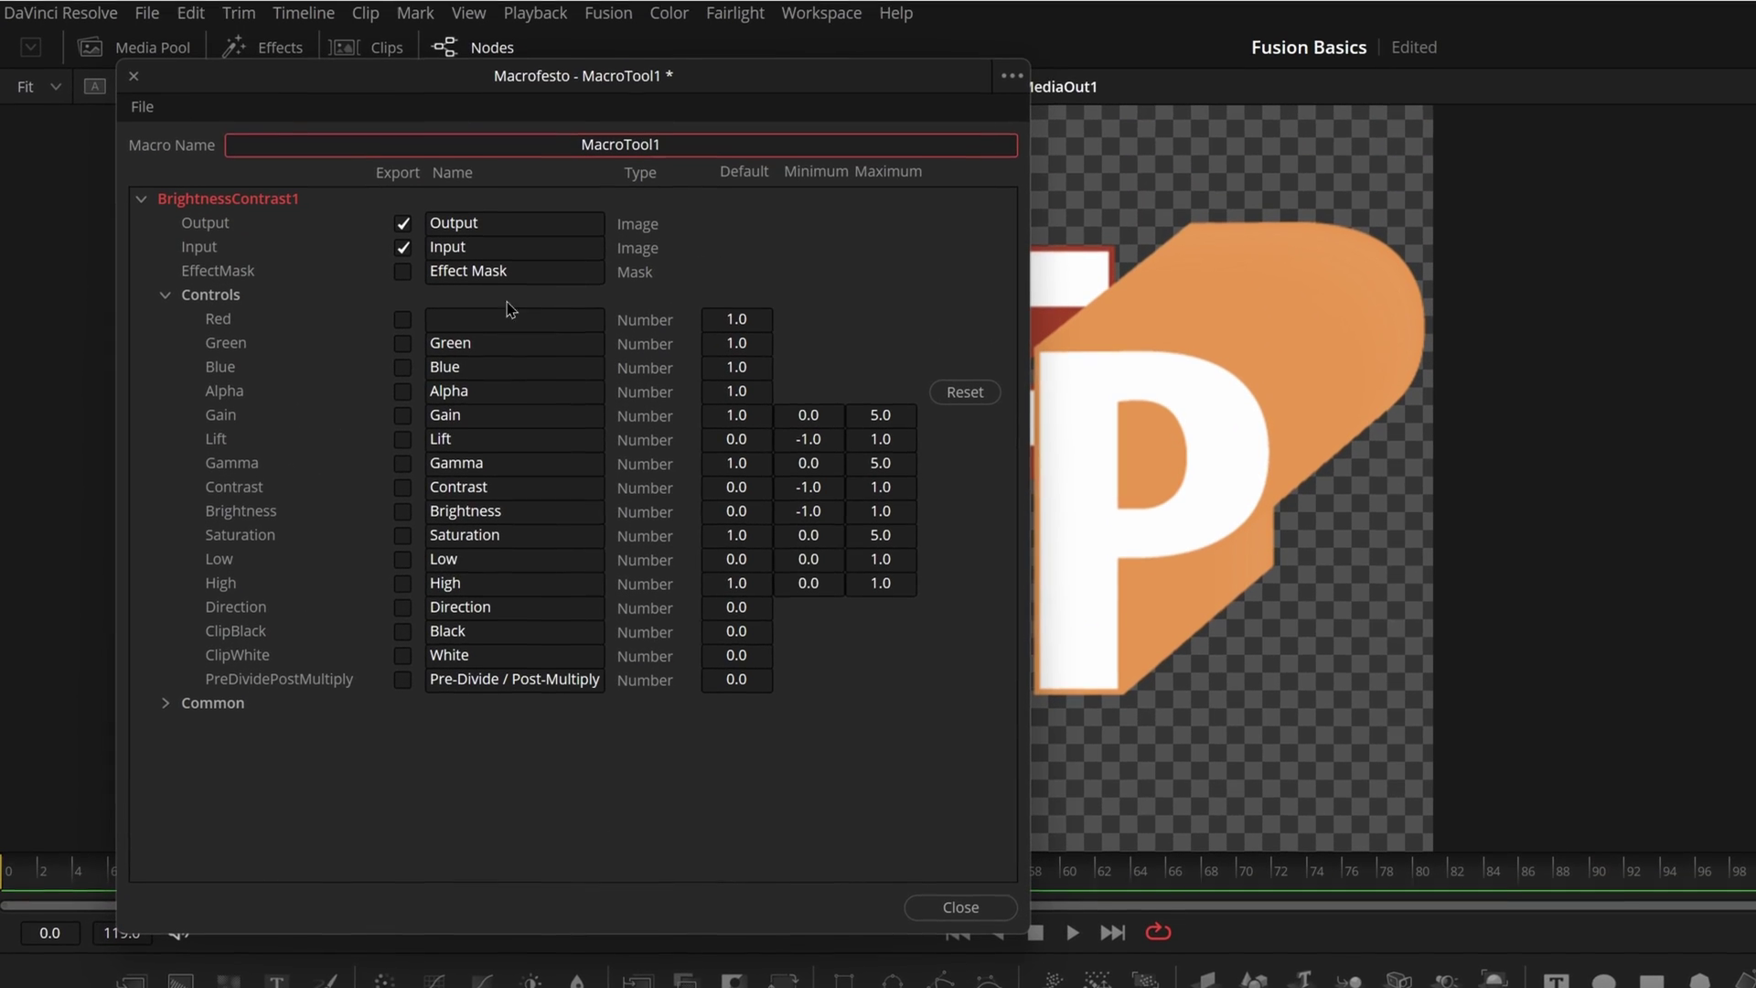
left_click(484, 416)
left_click(481, 416)
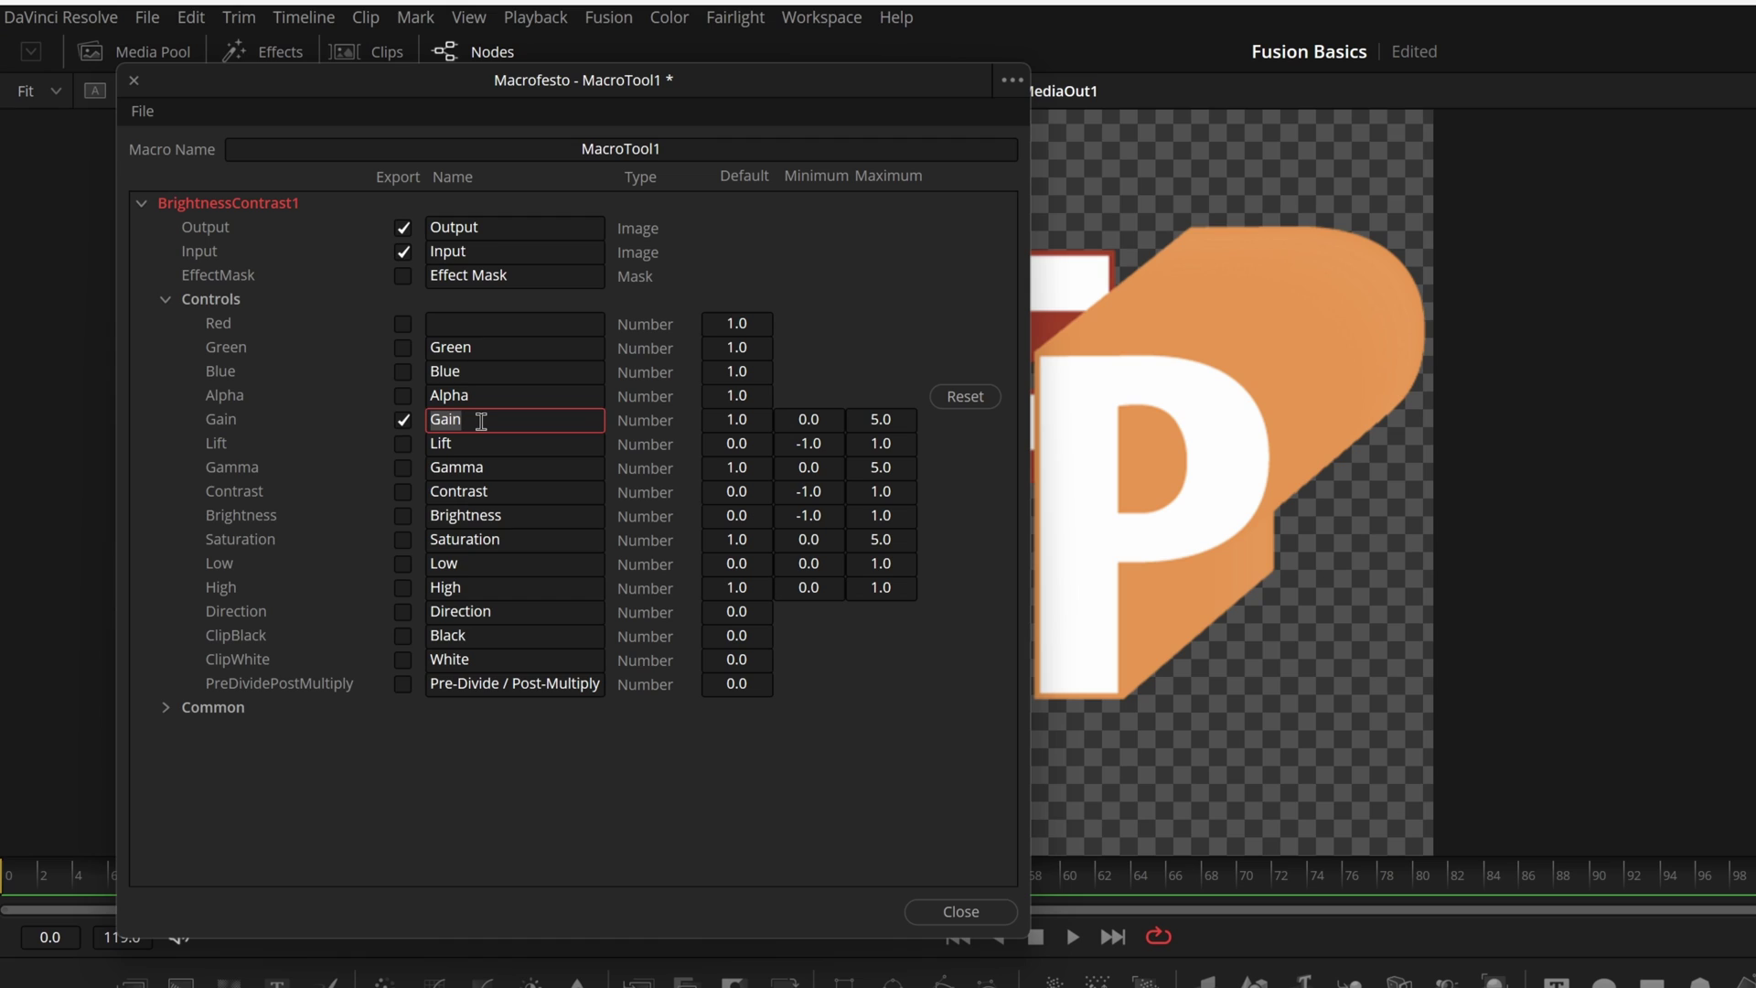
type("Opacity")
Step: Expose the apply-mask-inverted option and the EffectMask input in the macro
left_click(163, 709)
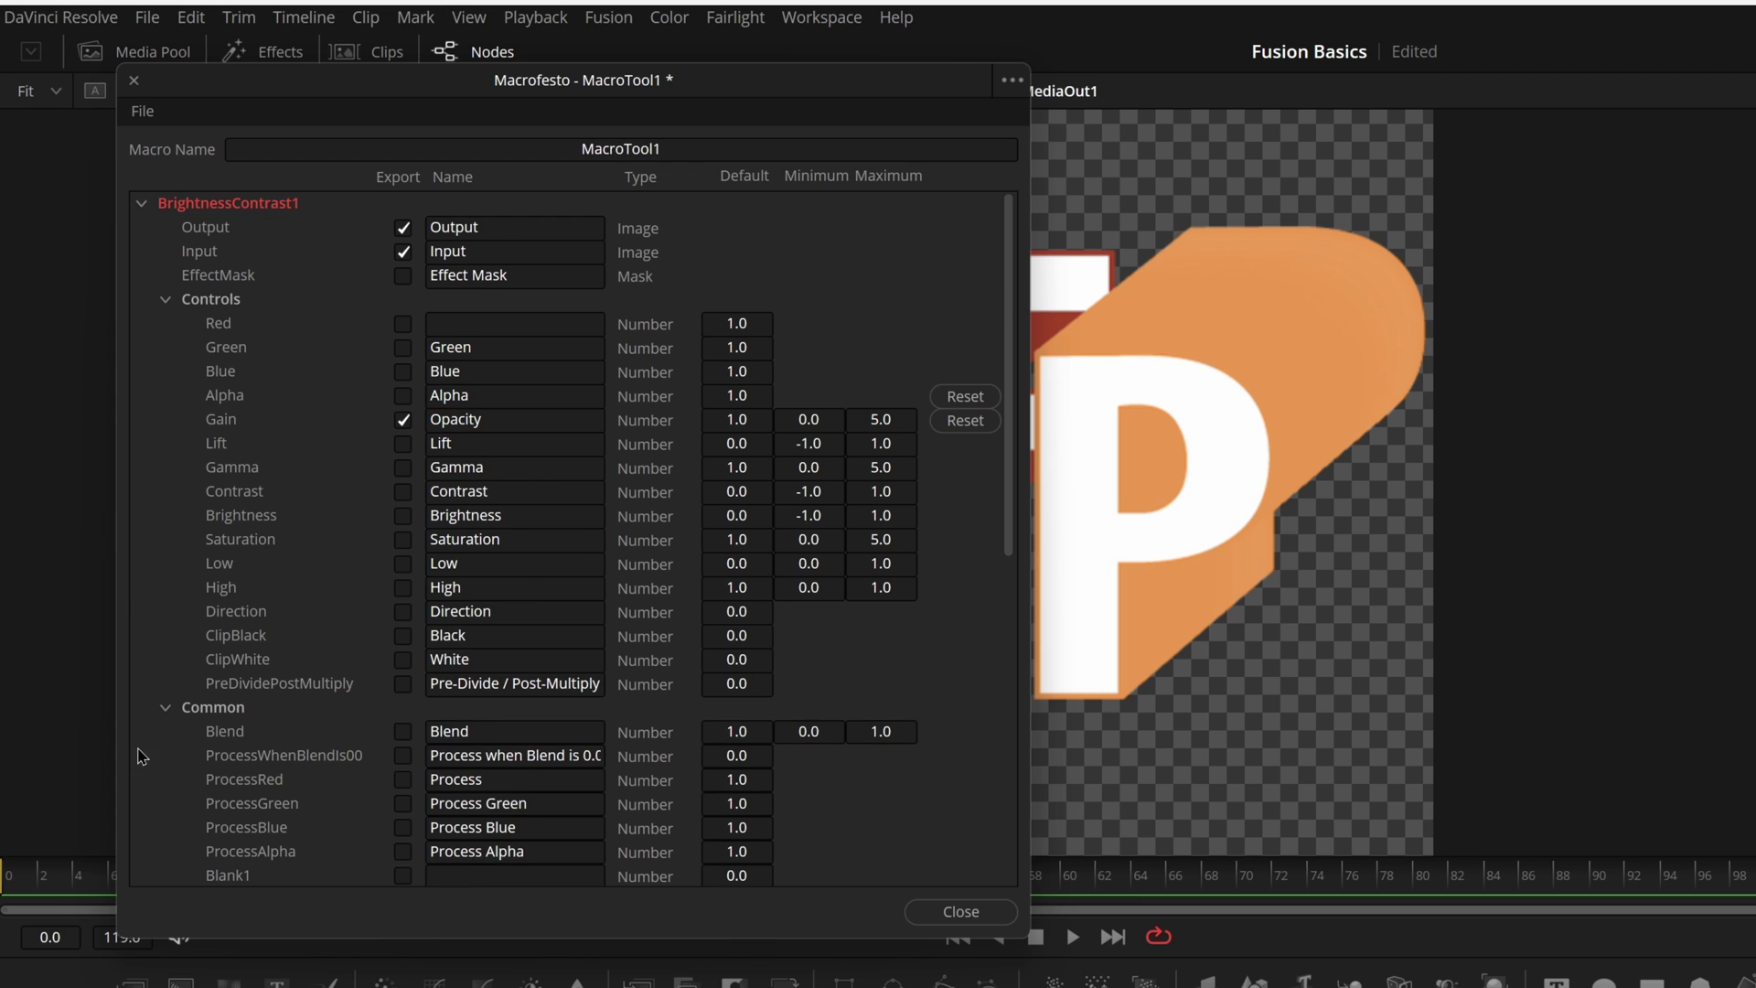
scroll(141, 755, "down", 3)
left_click(403, 683)
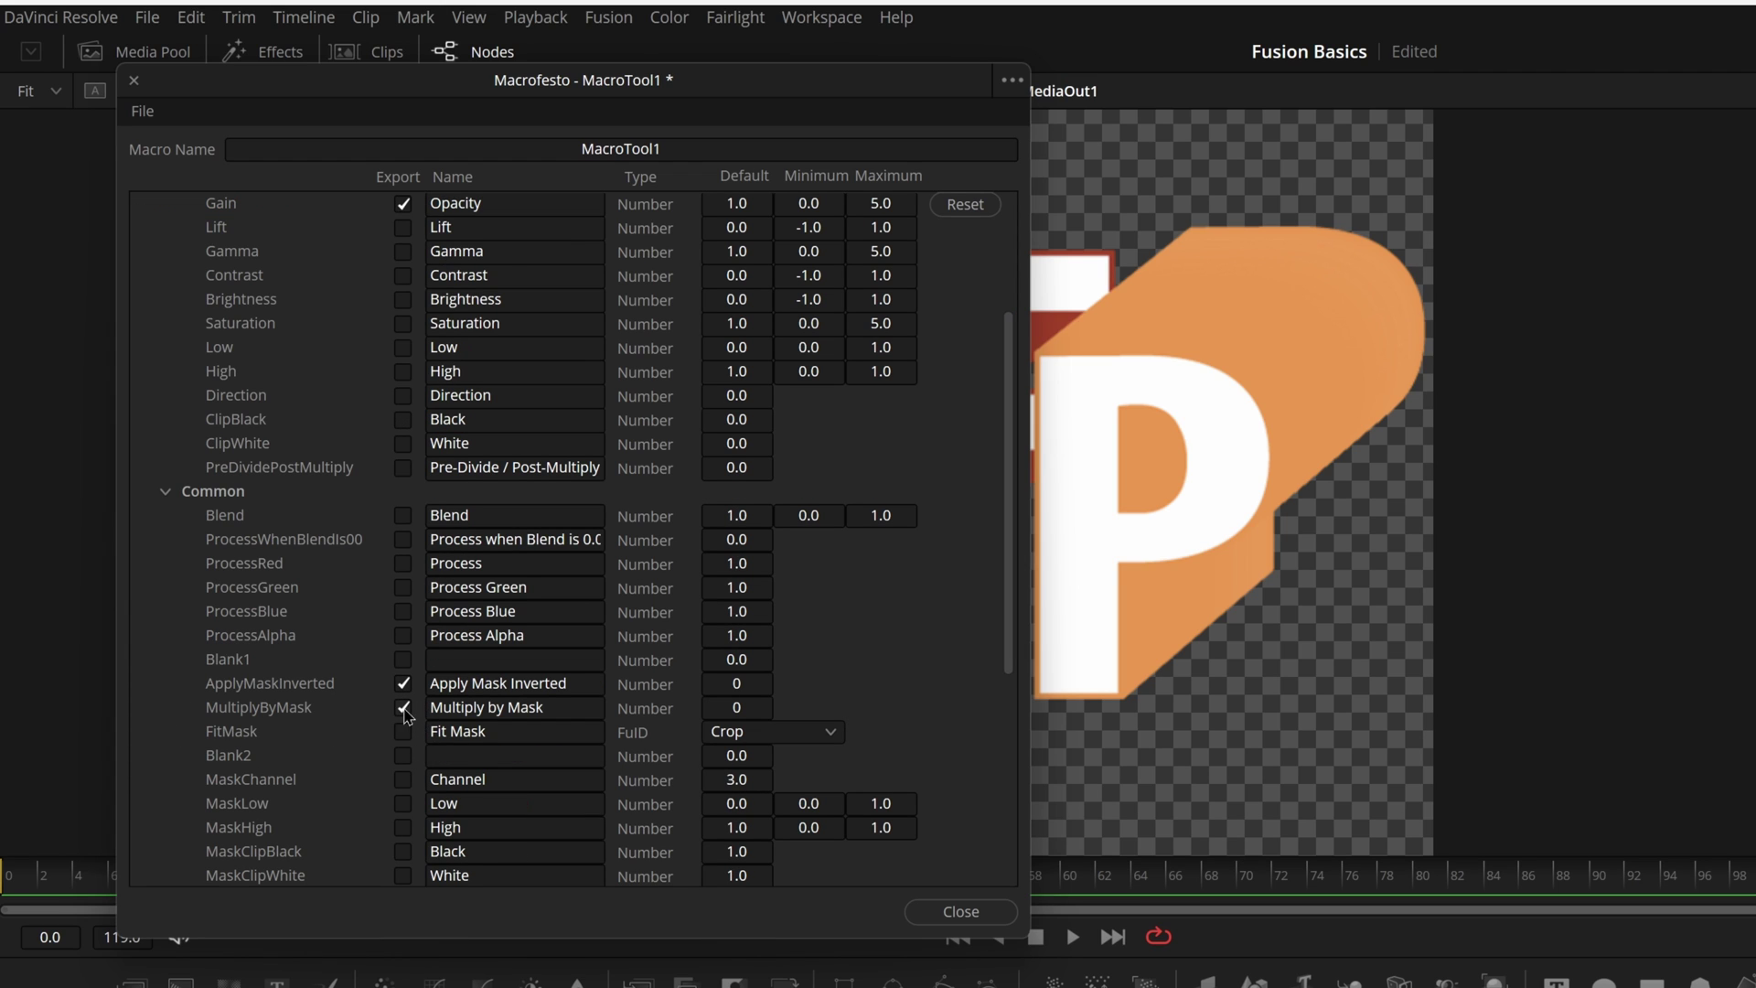
scroll(304, 743, "up", 3)
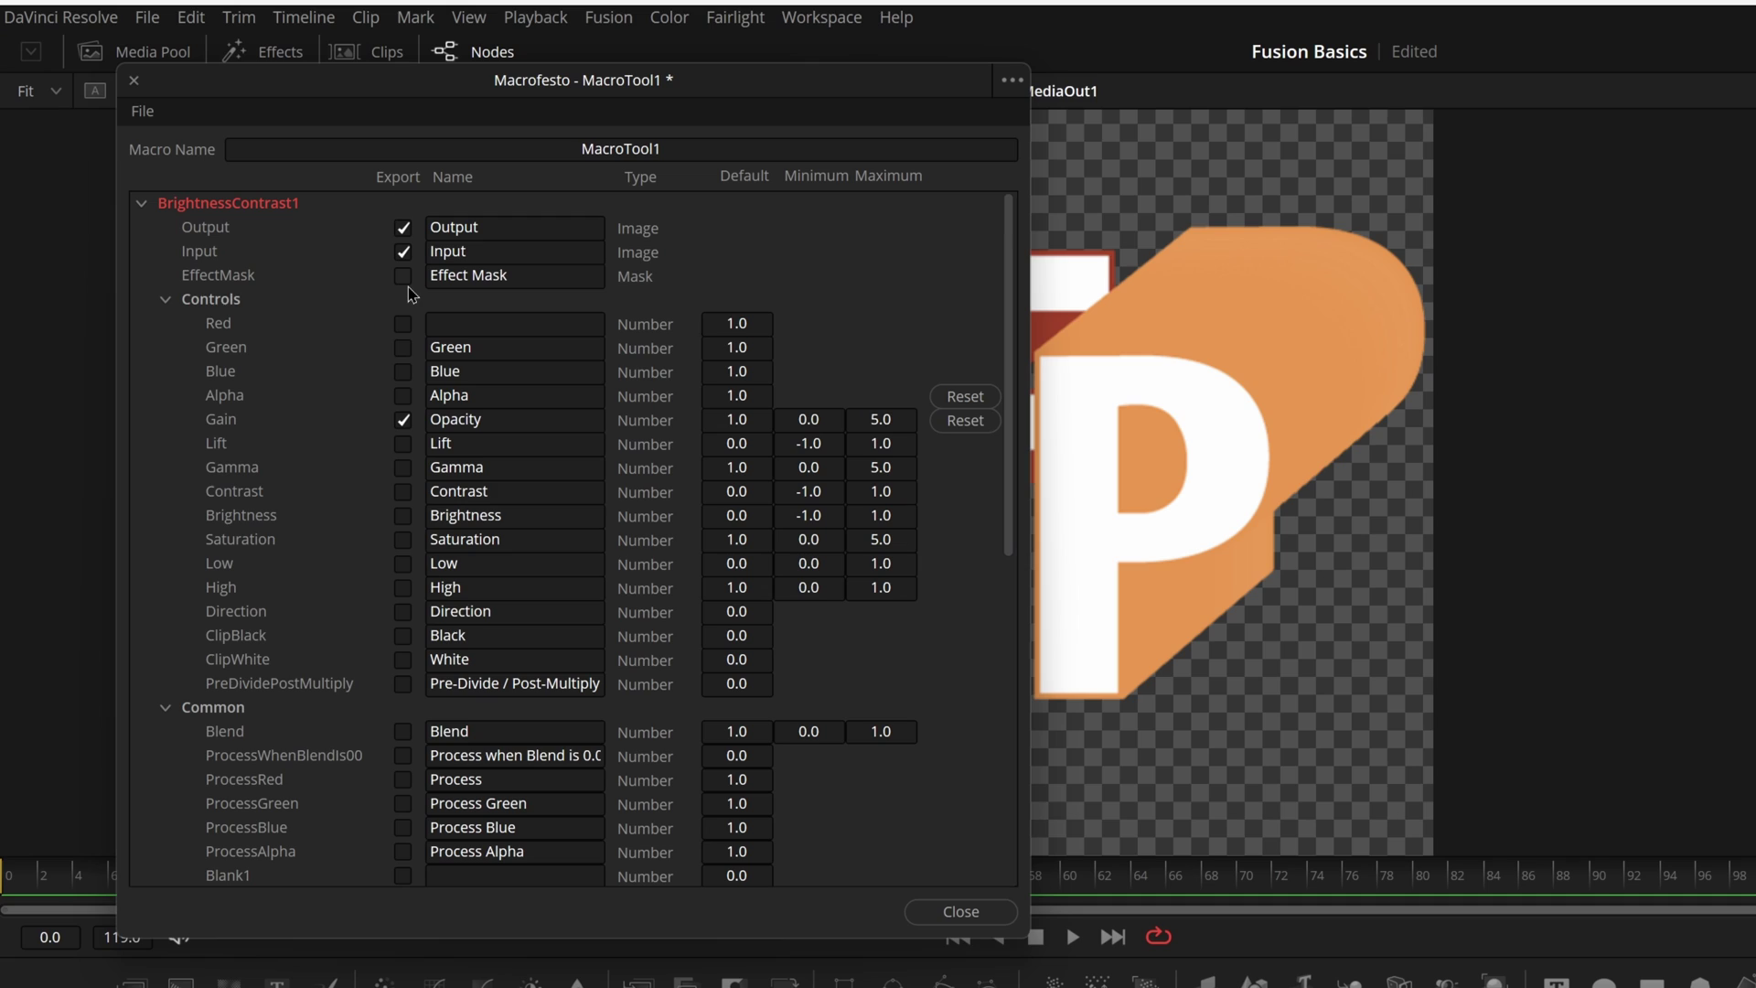
left_click(403, 277)
Step: Rename the macro from MacroTool1 to Opacity
left_click(464, 151)
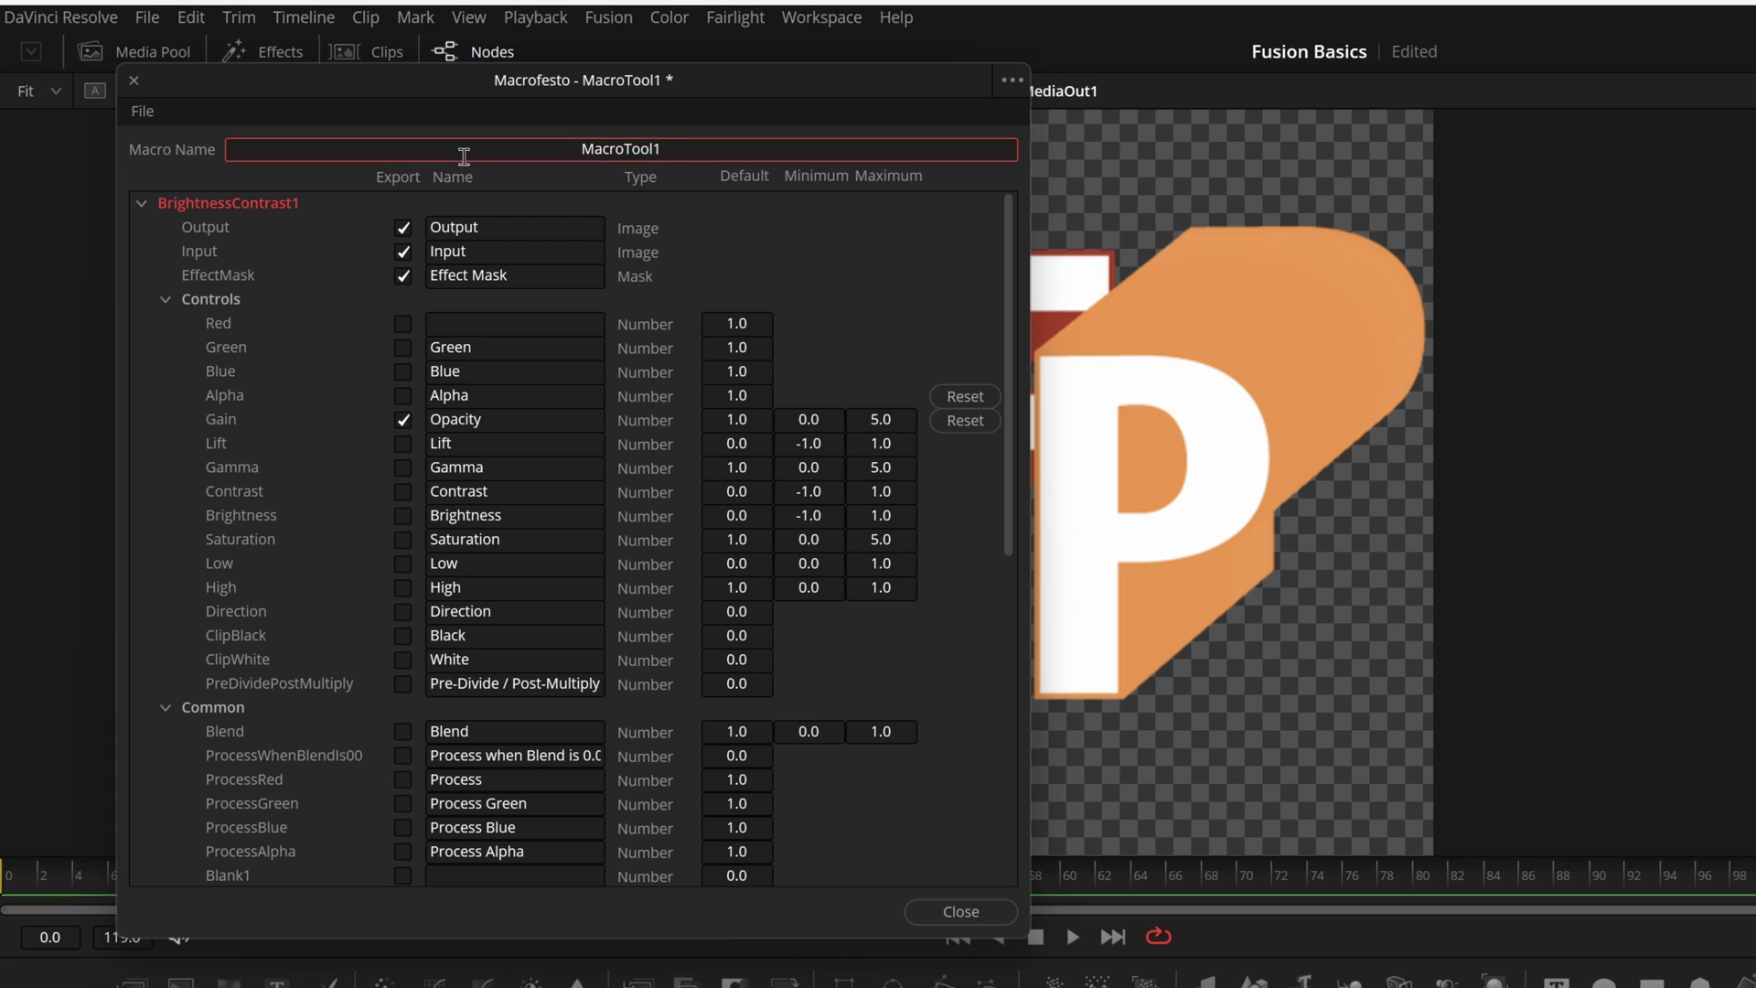
left_click_drag(679, 146, 547, 146)
key("BackSpace")
type("Opacity")
left_click(143, 117)
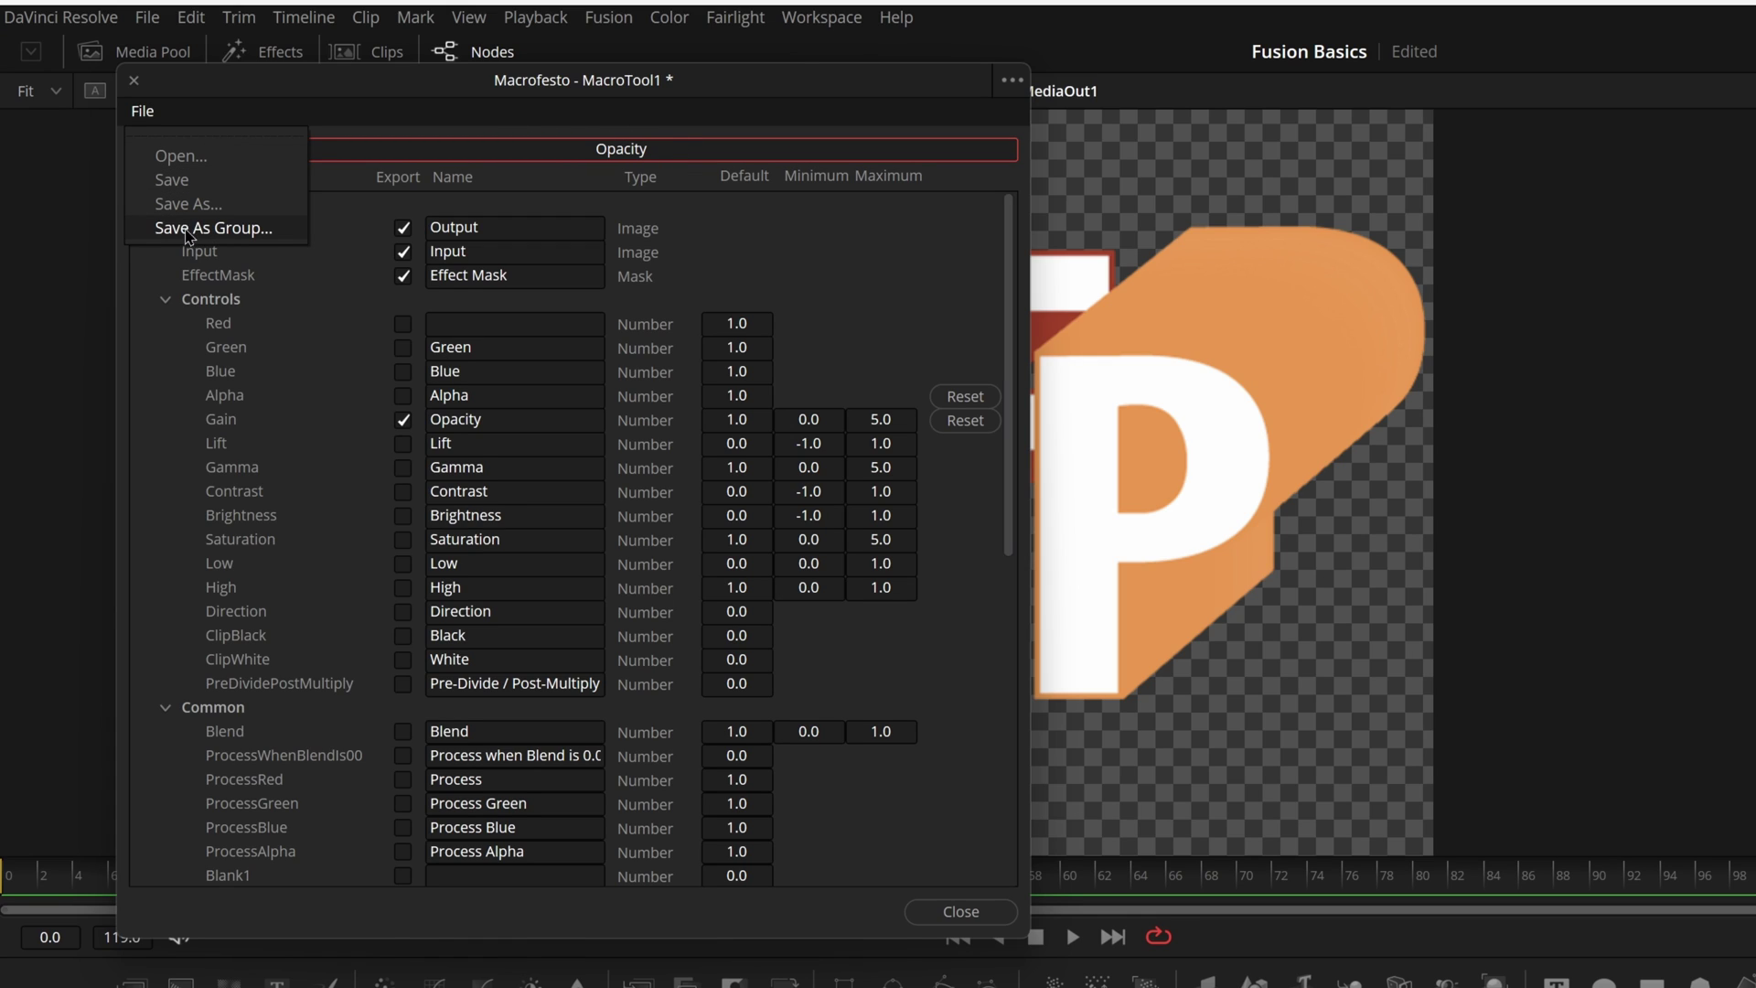
Step: Save the macro as a new file, appending 2 to make the name Opacity2
left_click(195, 205)
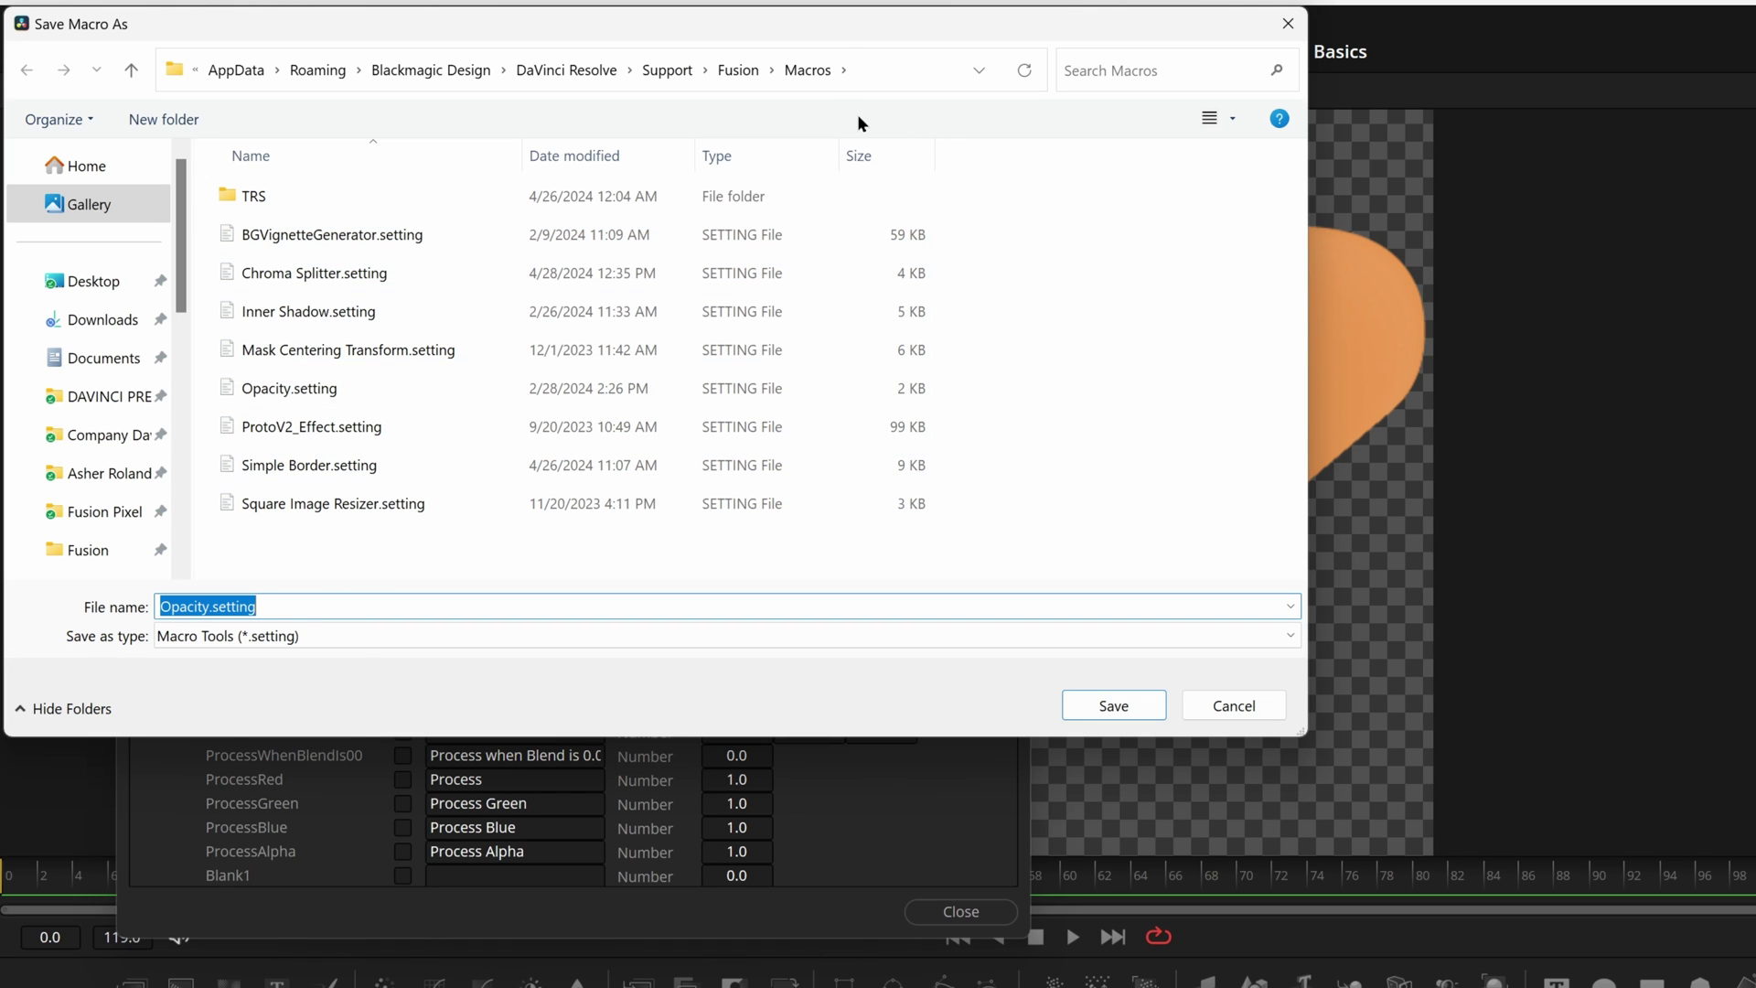
left_click(202, 605)
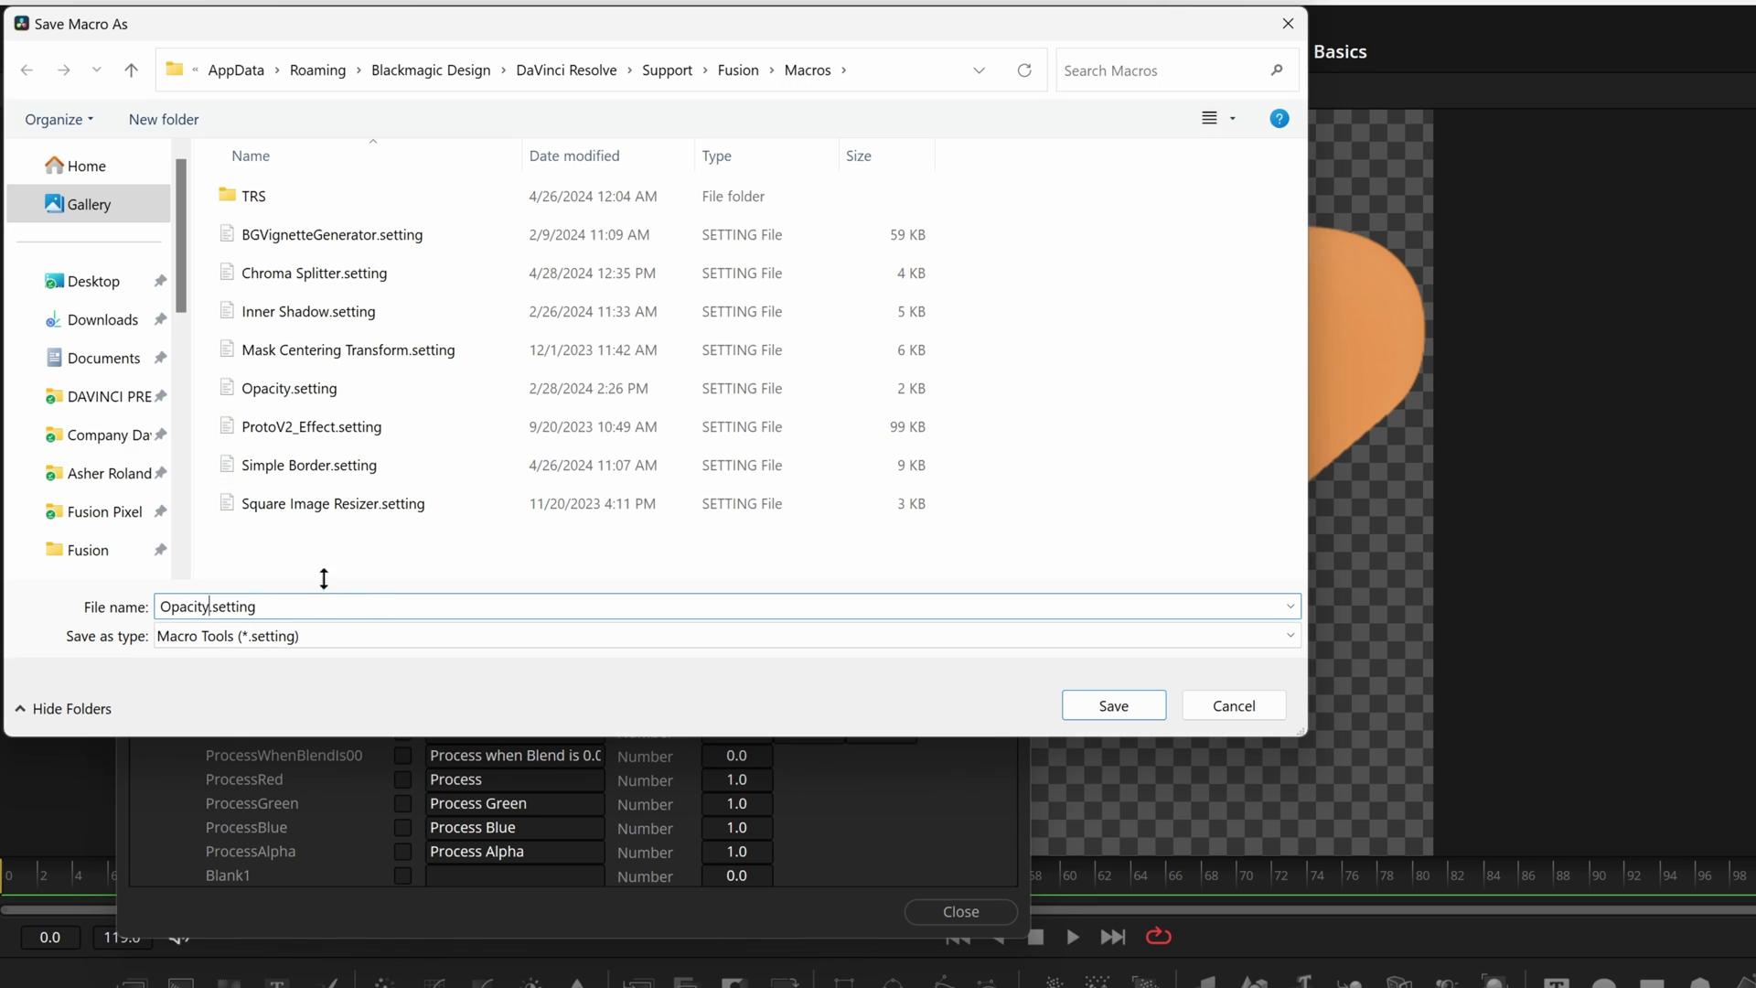
type("2")
Step: Confirm saving Opacity2.setting, close the macro editor and delete the Brightness/Contrast node
left_click(1086, 704)
left_click(961, 911)
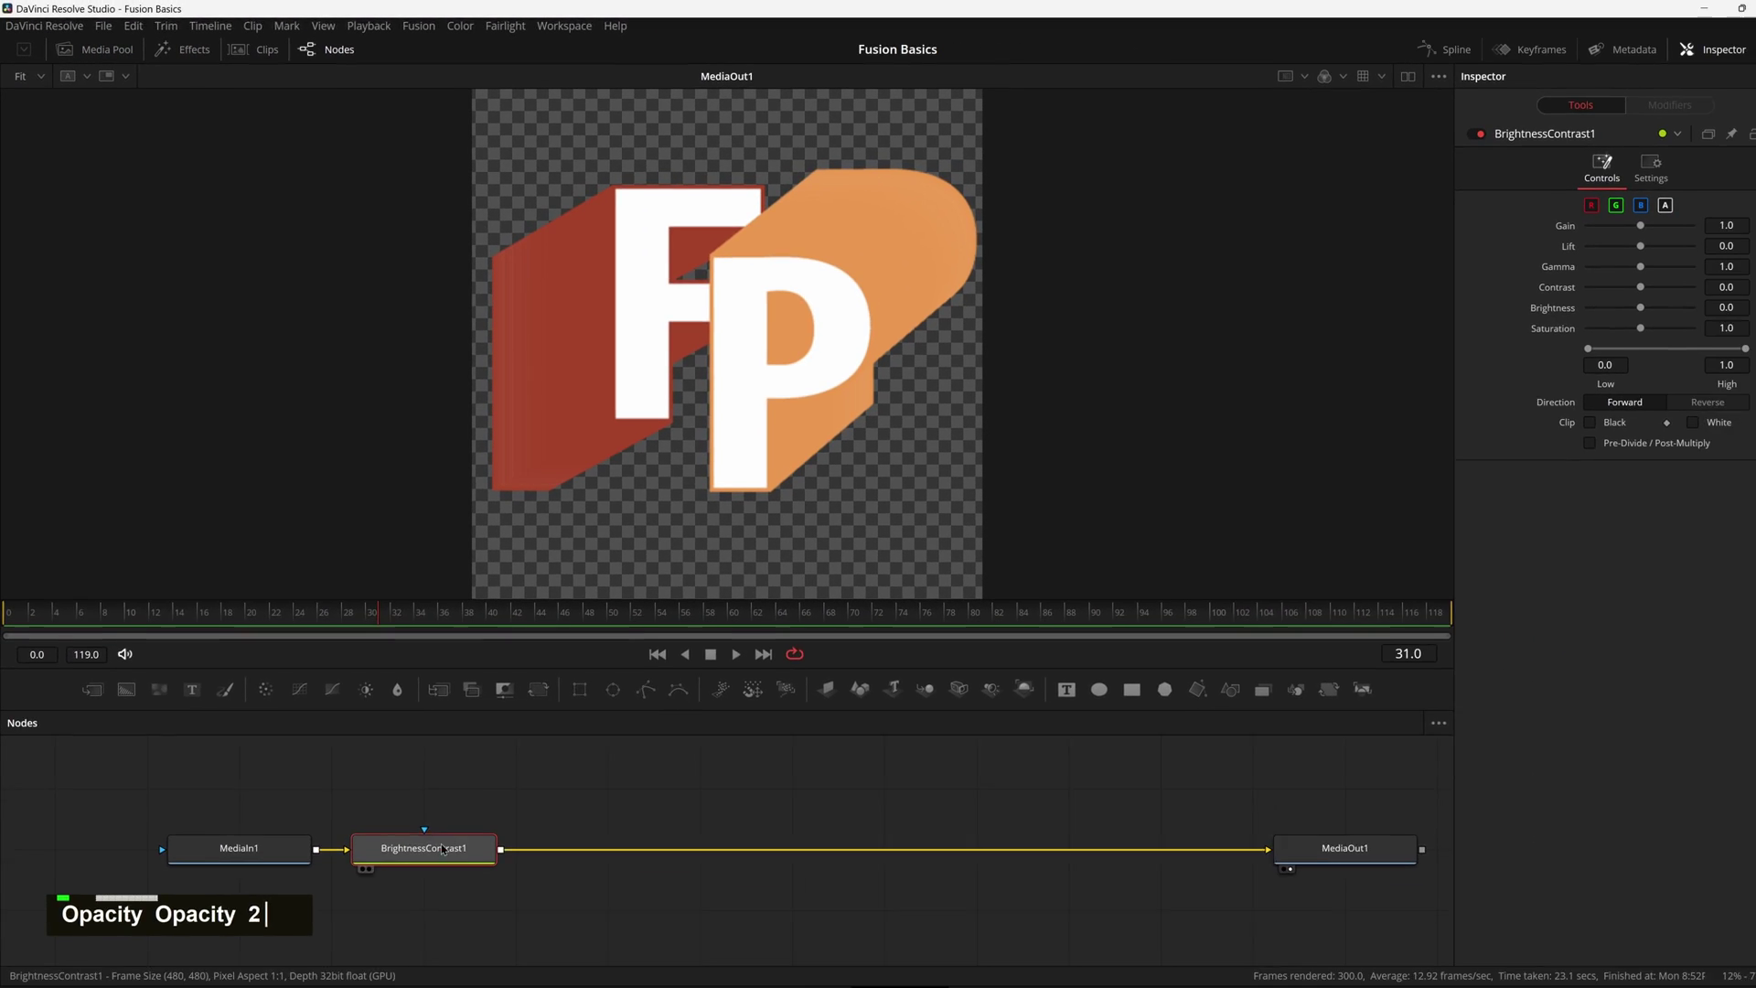
key("BackSpace")
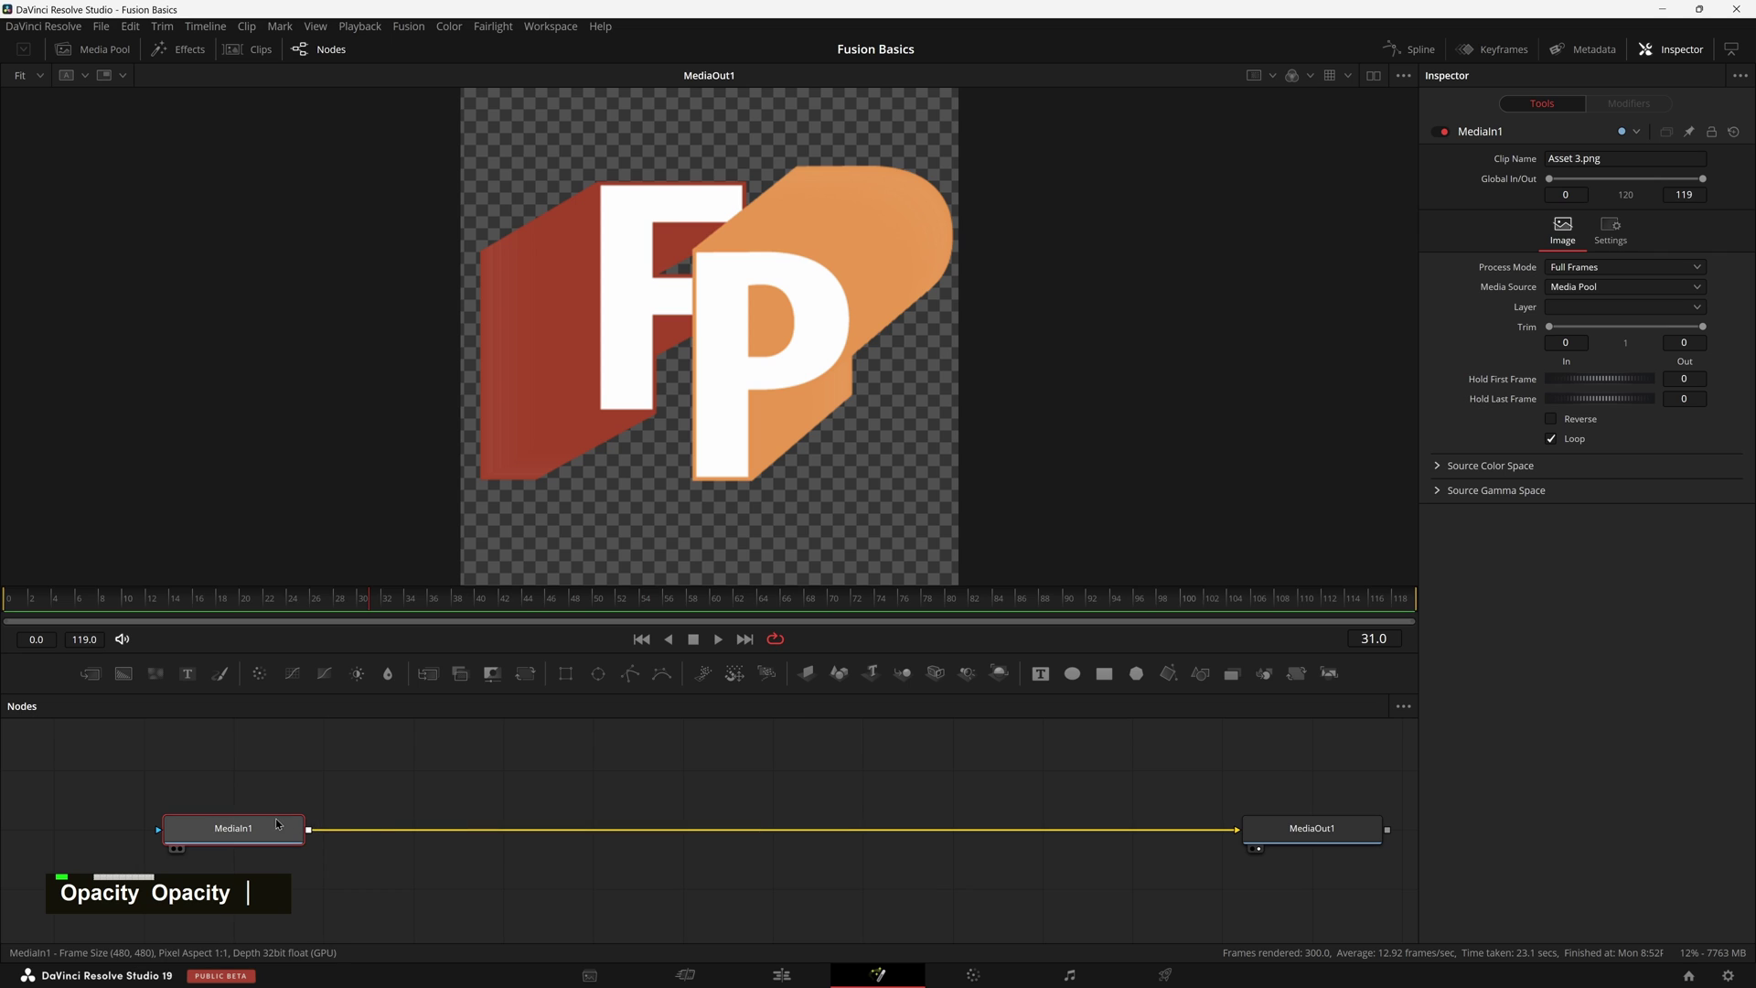
Step: Insert the Opacity2 macro via an 'opa' search, push opacity above 1, then reset it
key("shift+space")
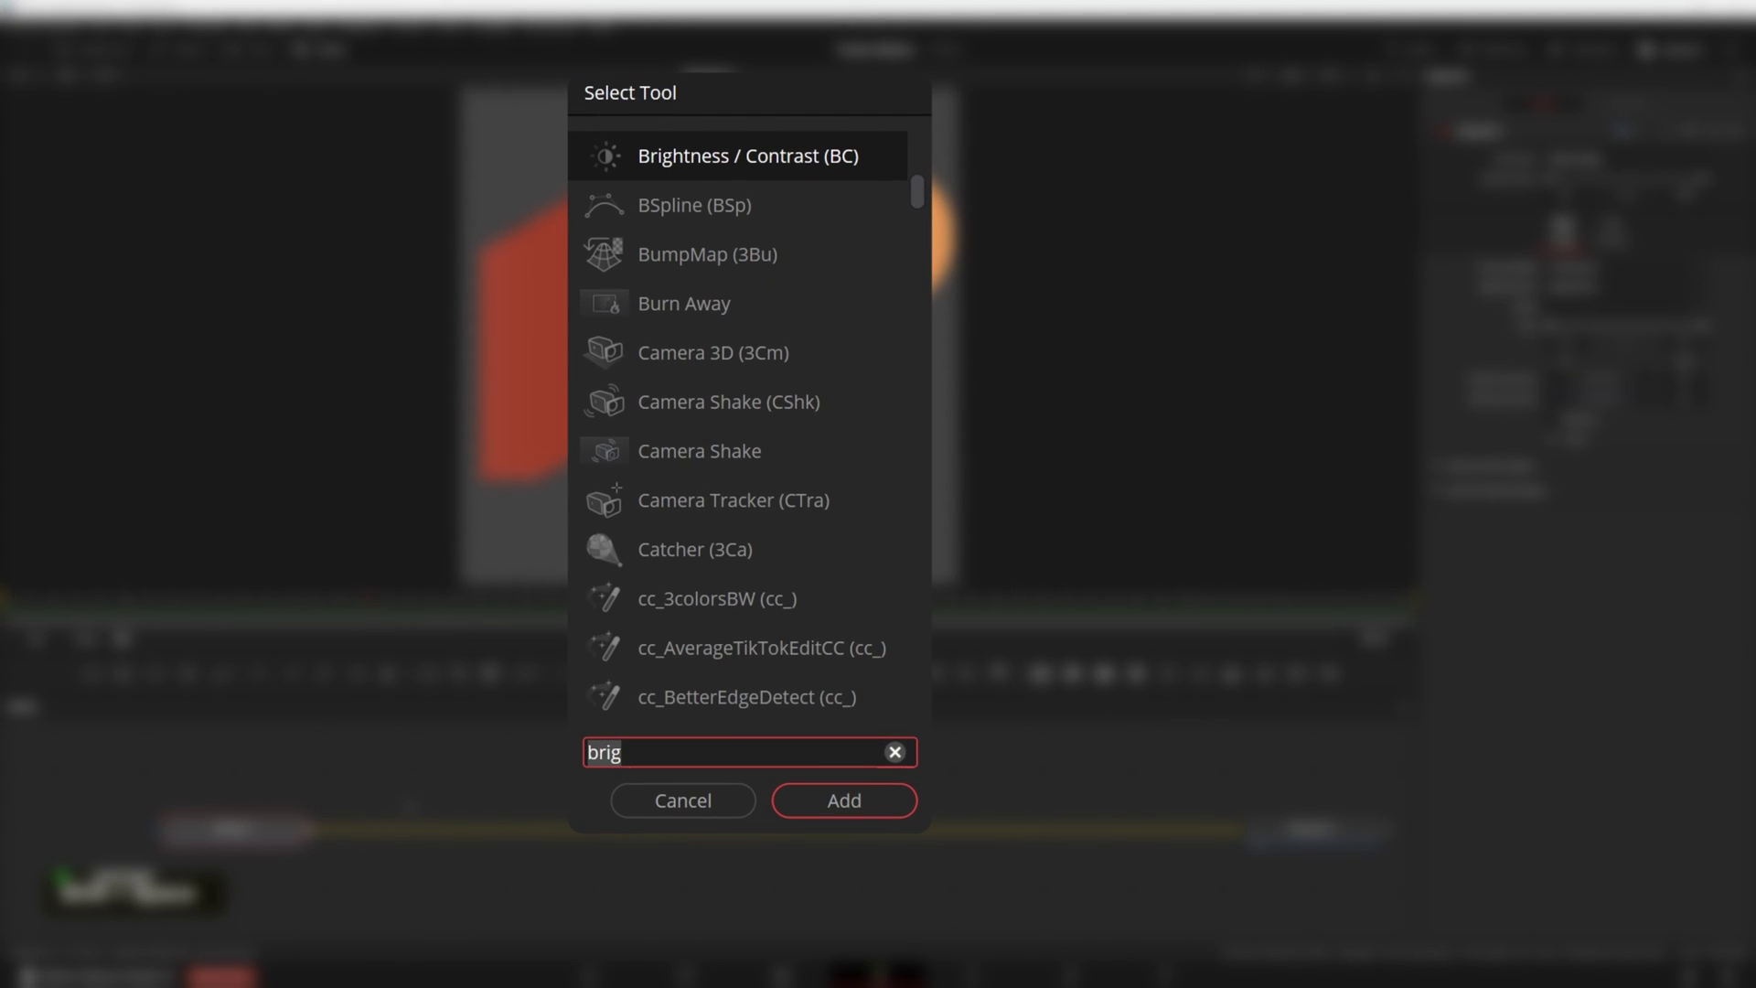
type("opa")
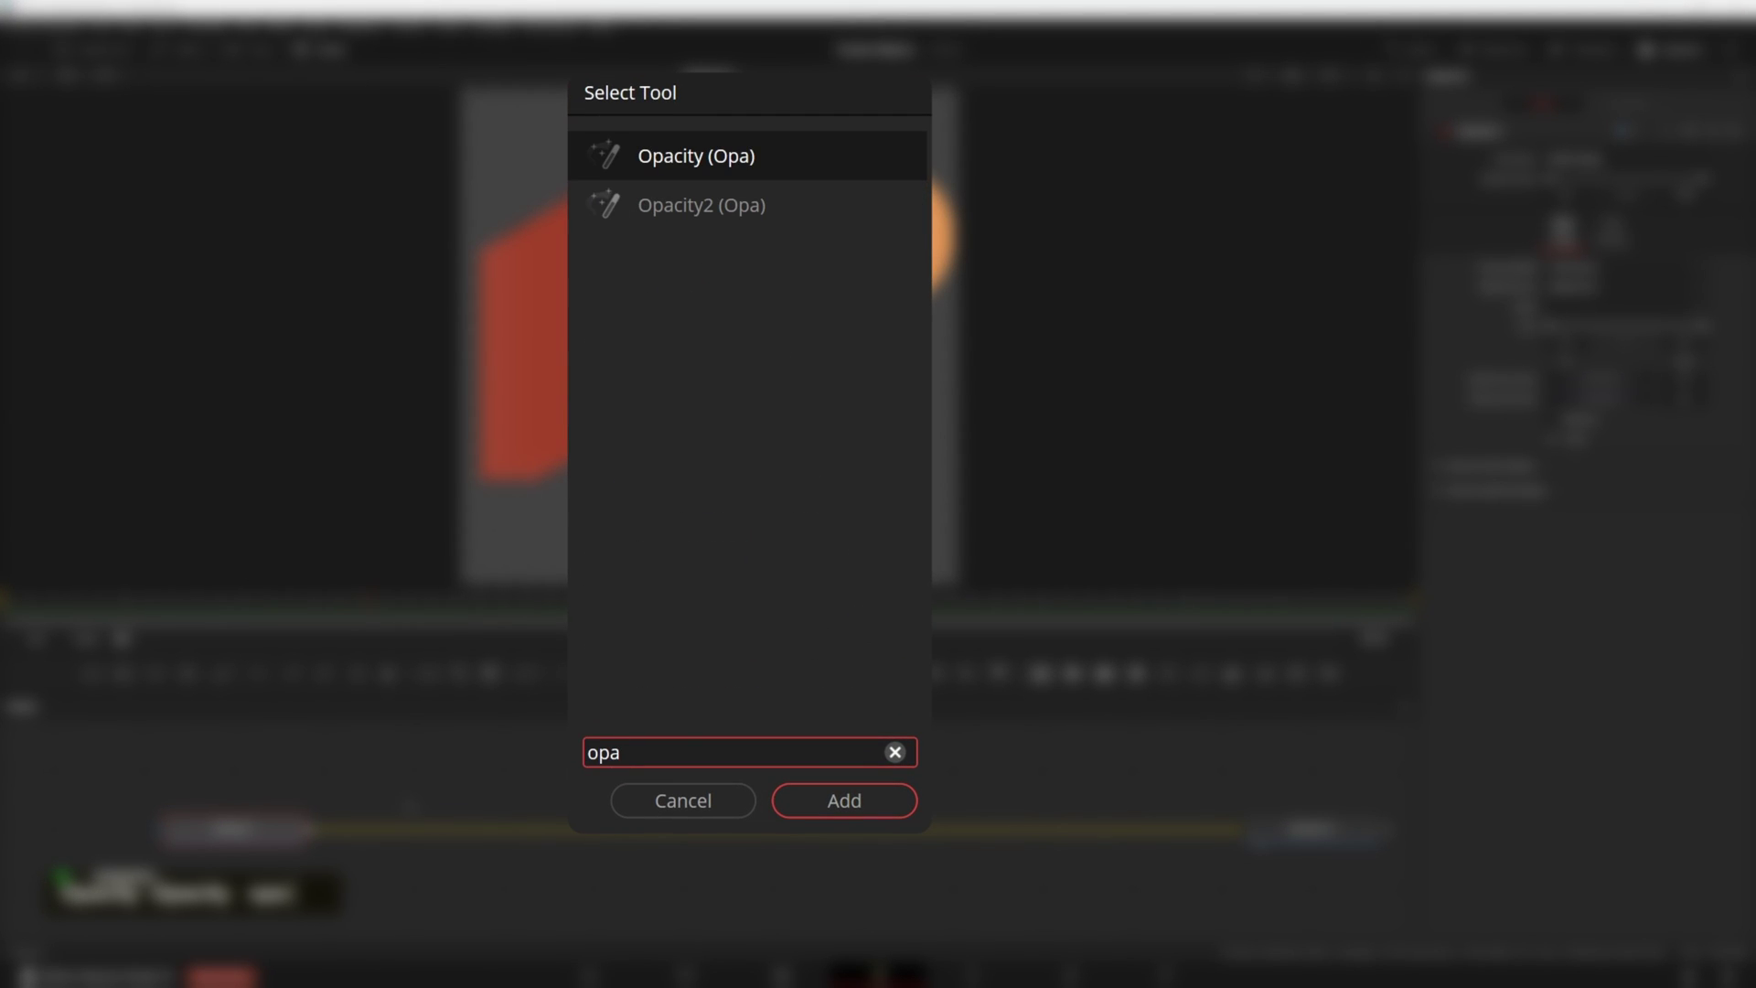
key("Down")
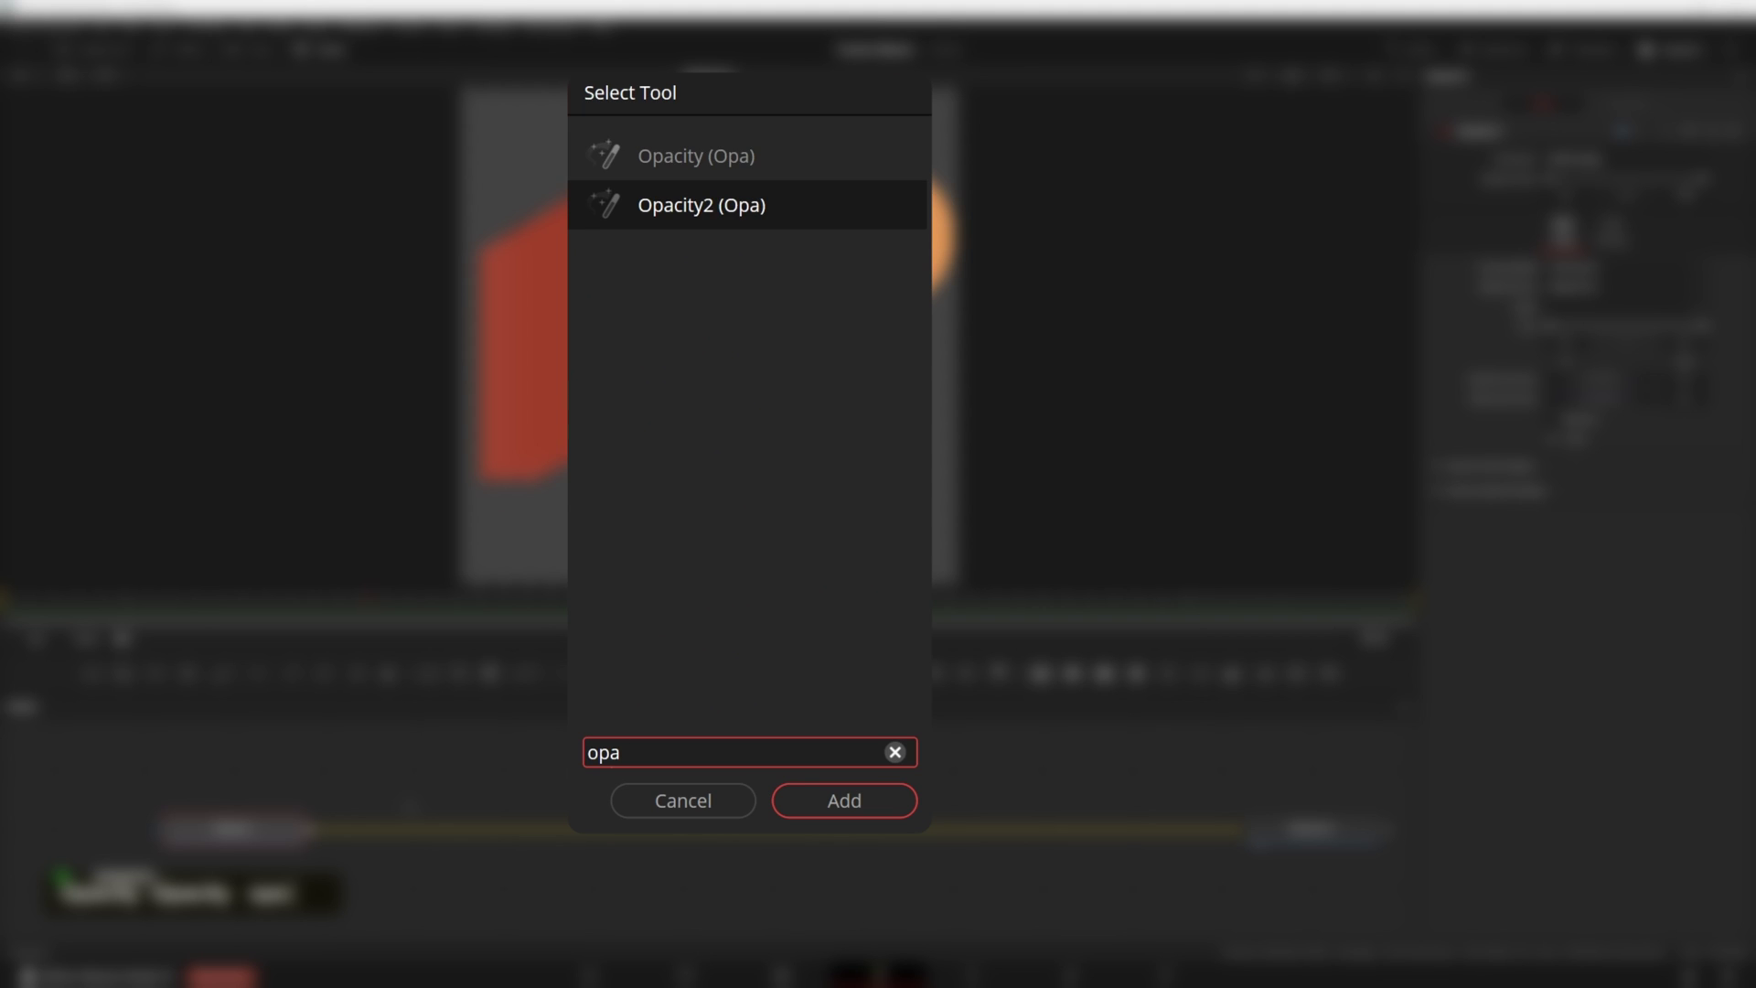
key("Return")
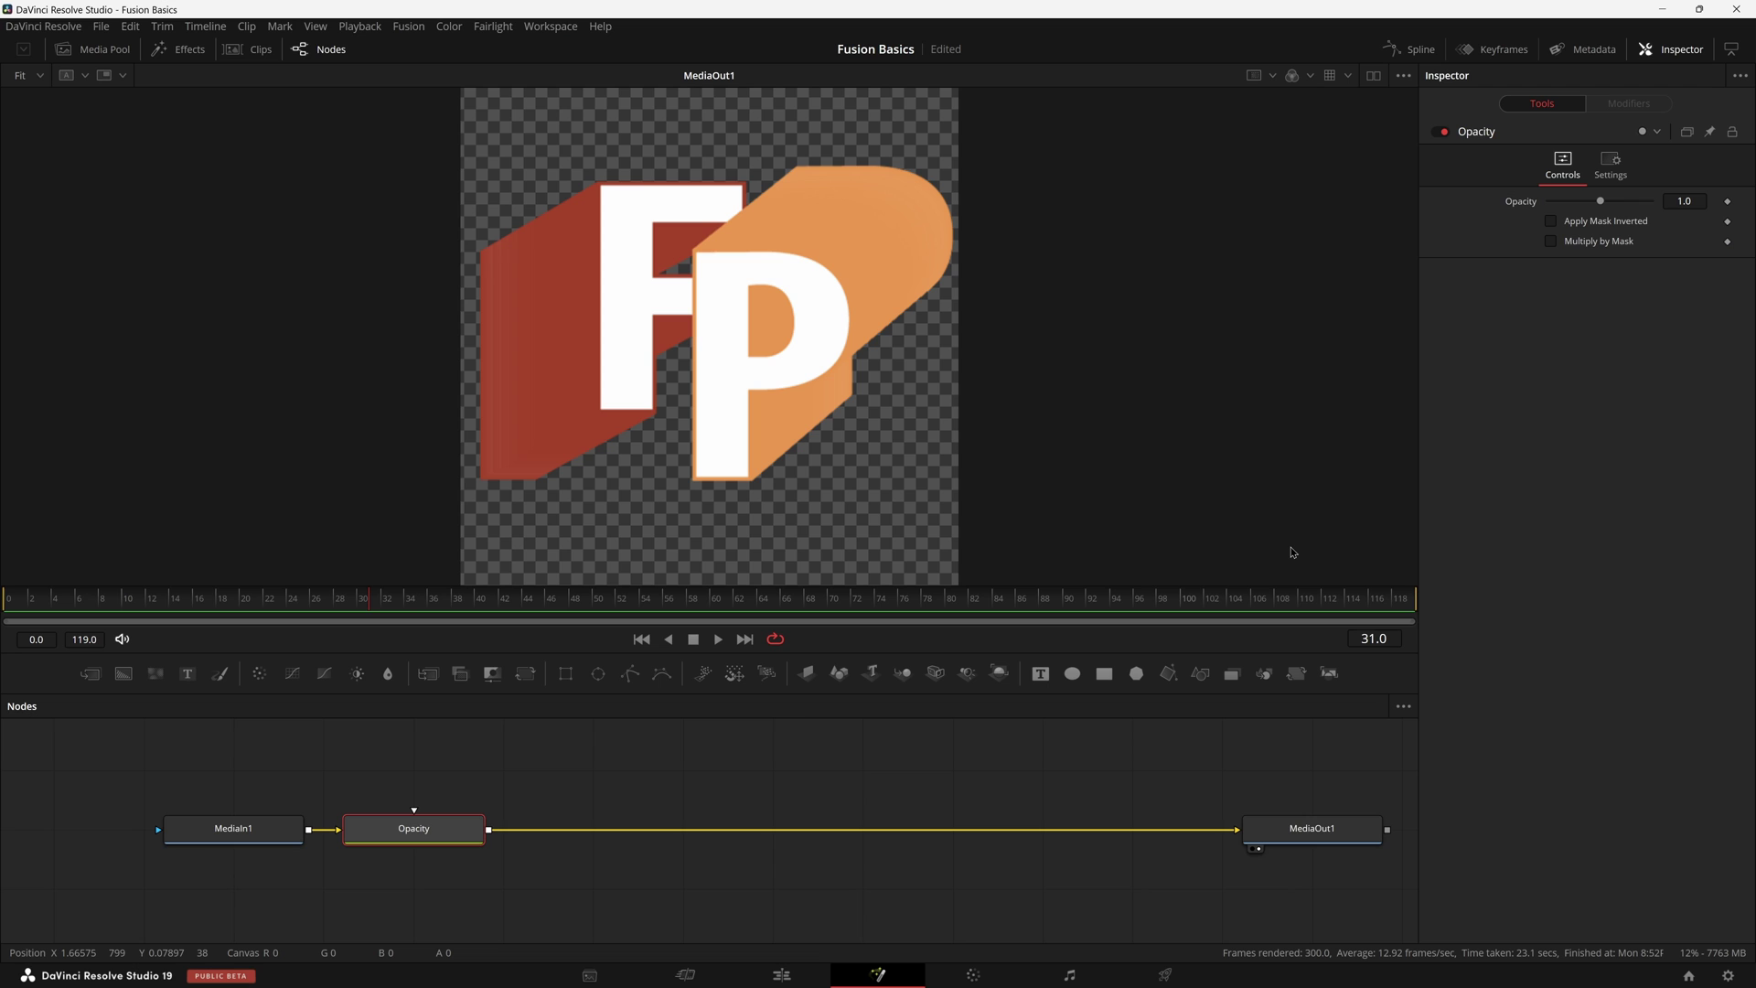
left_click_drag(1602, 208, 1646, 211)
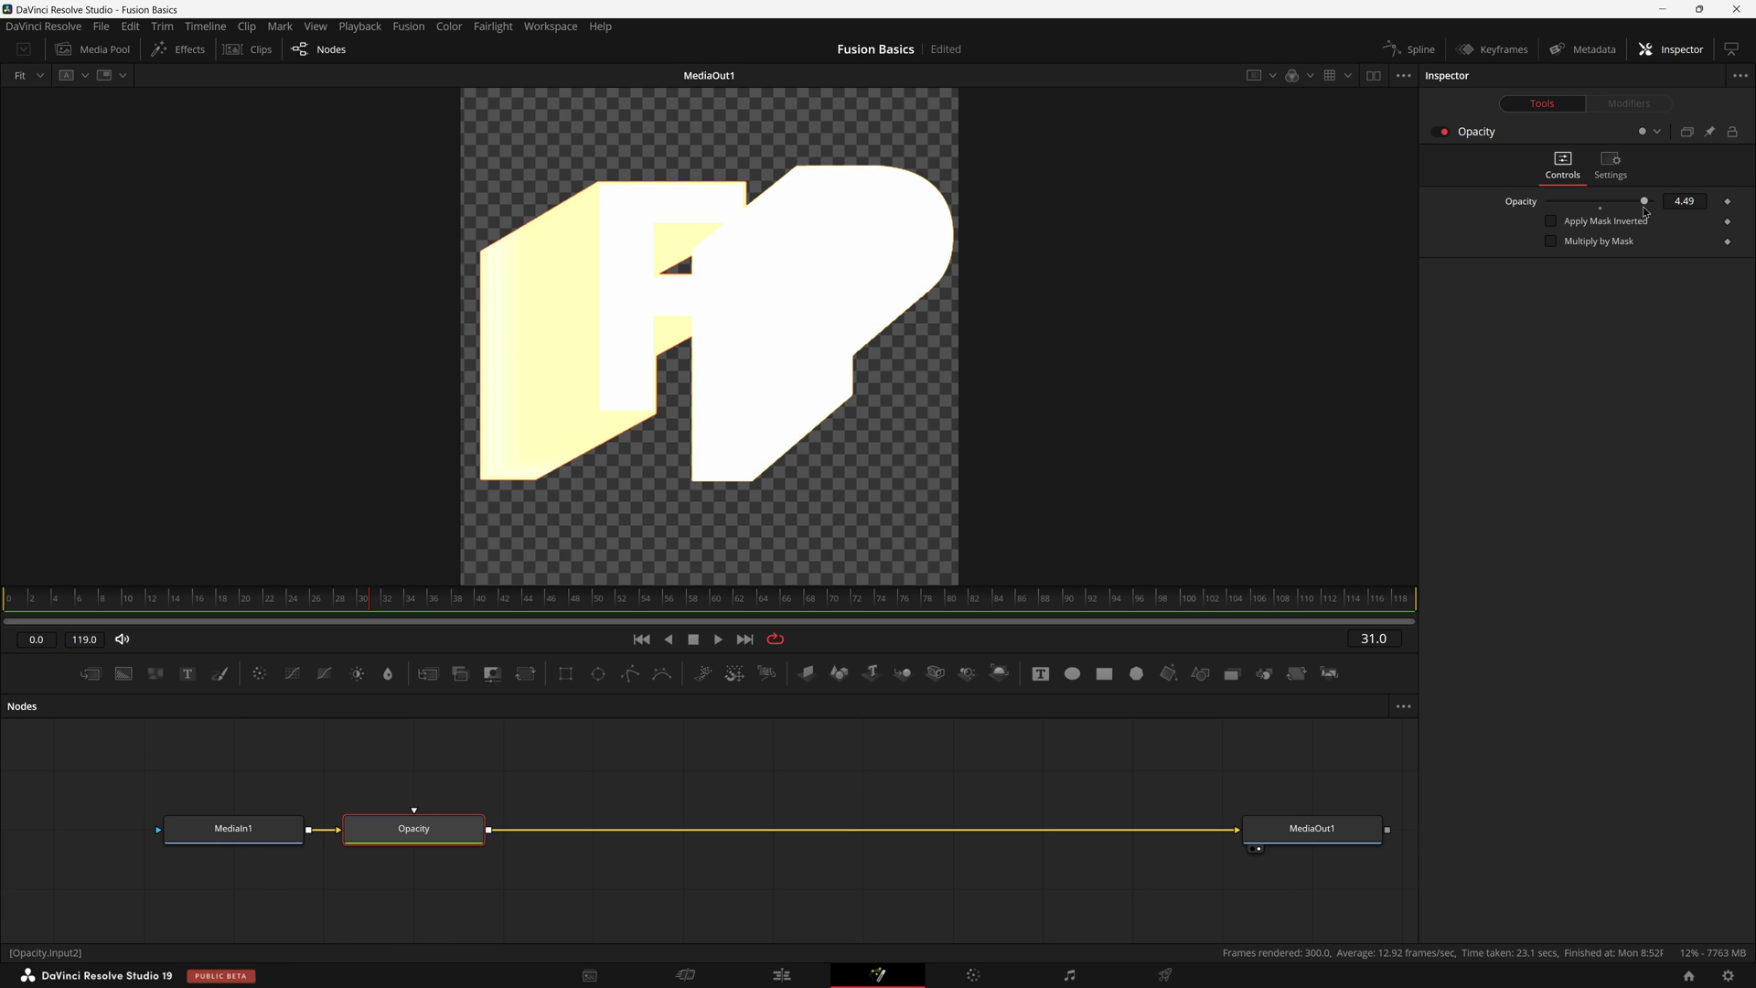
double_click(460, 833)
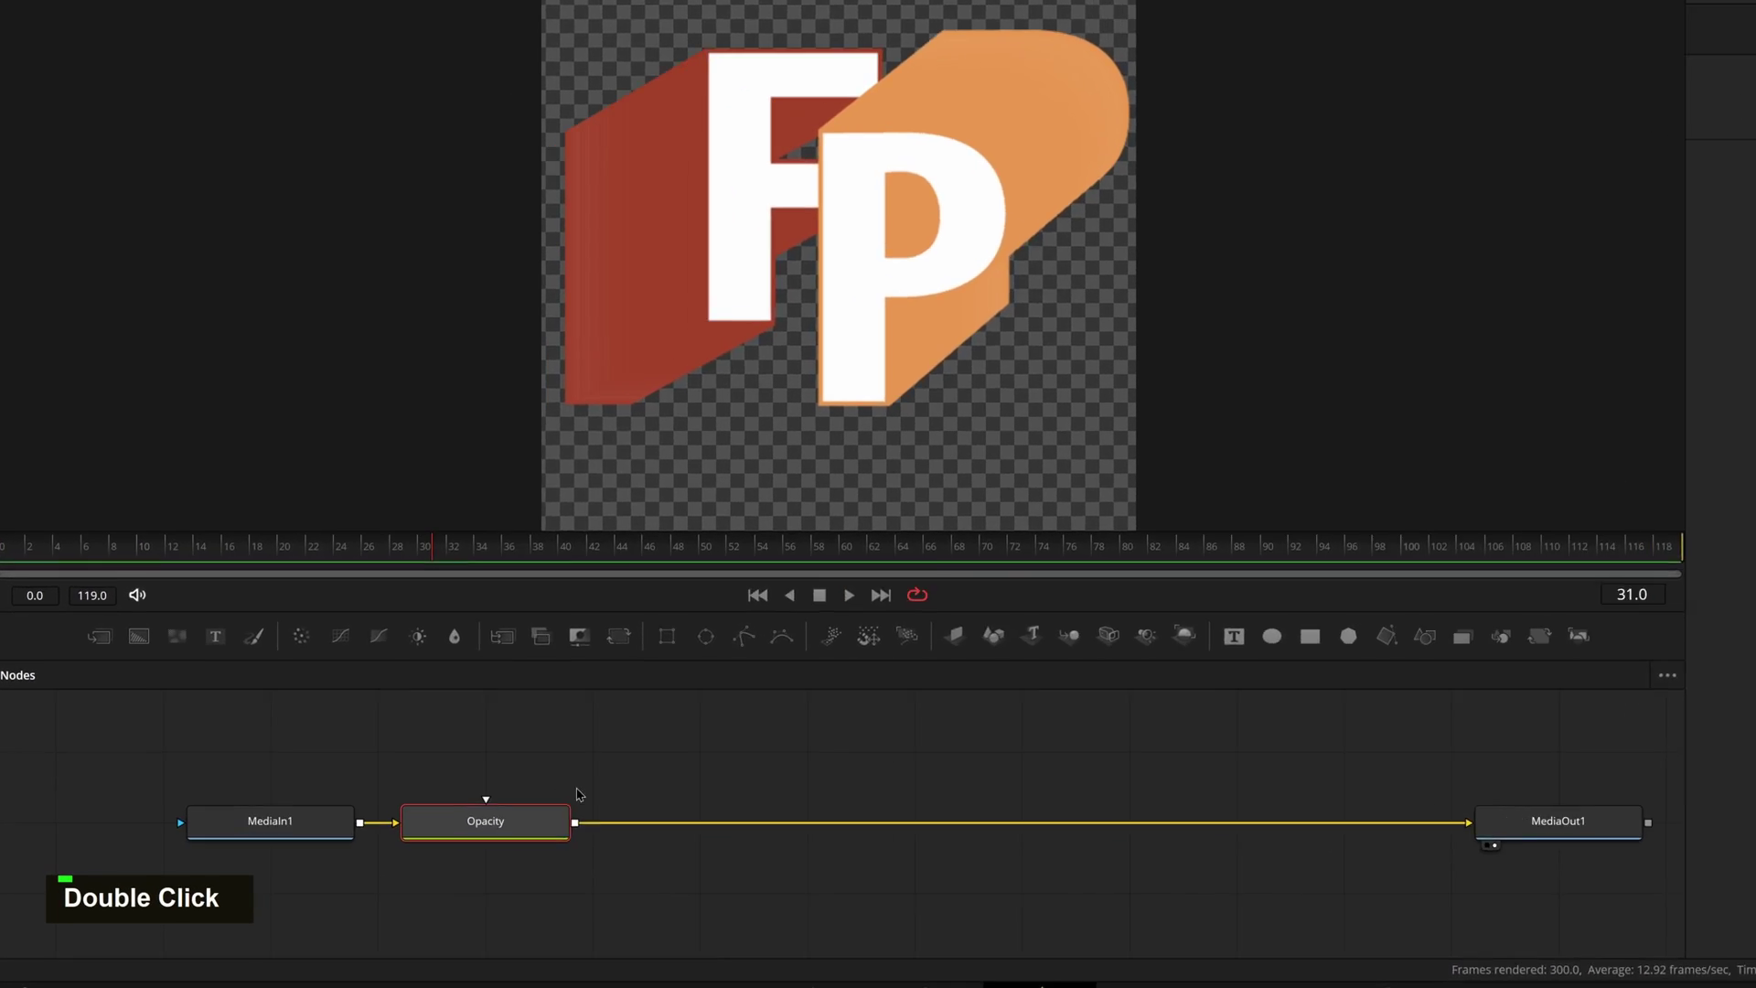
Step: Open the Opacity2 macro for editing, set the Opacity maximum to 1, and save it
right_click(460, 834)
mouse_move(869, 388)
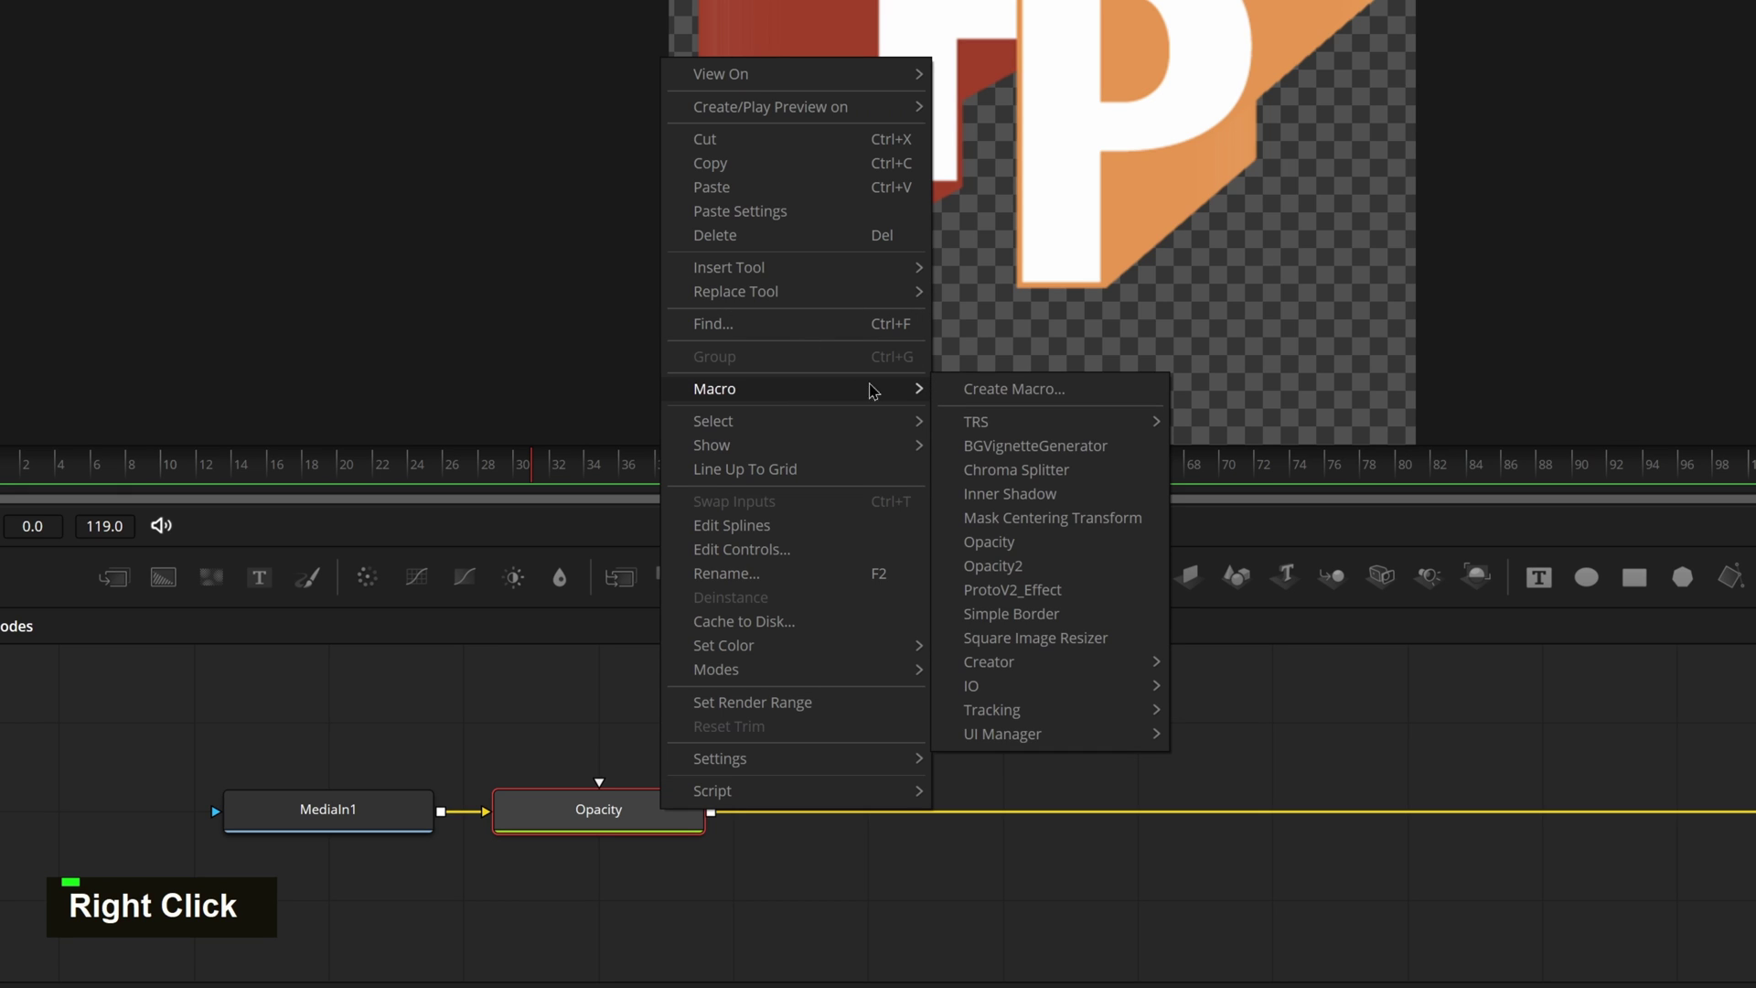
left_click(1024, 574)
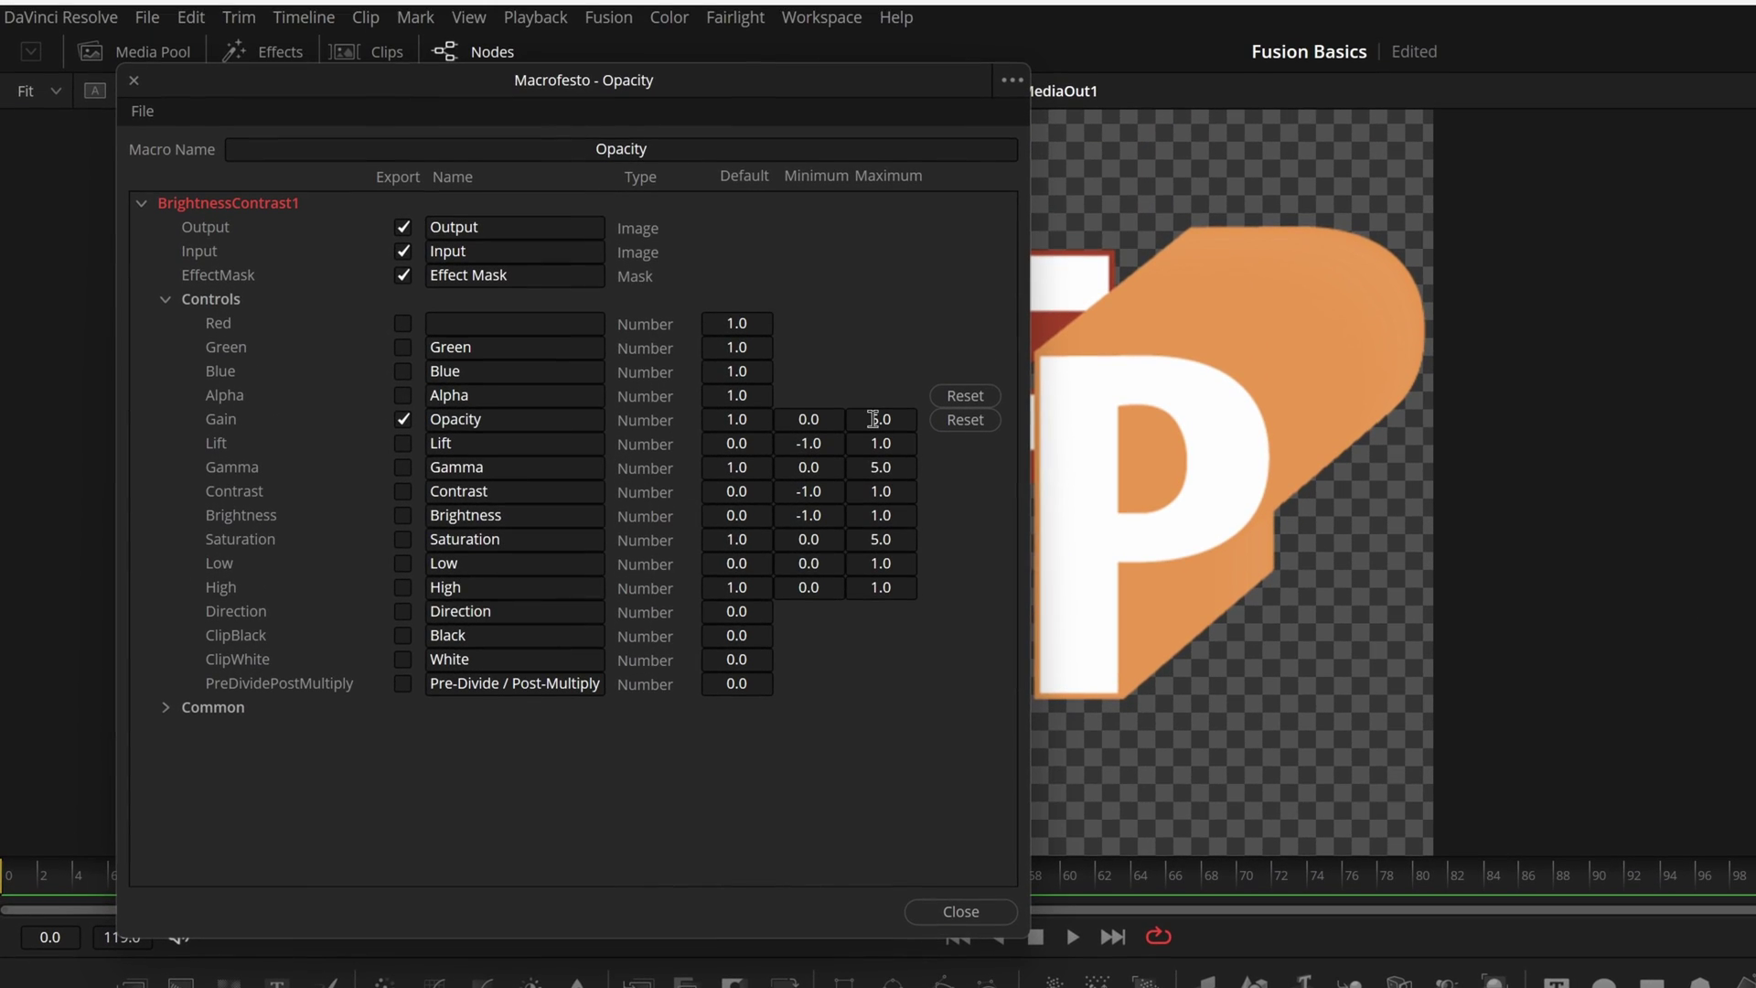
left_click(874, 418)
left_click(144, 110)
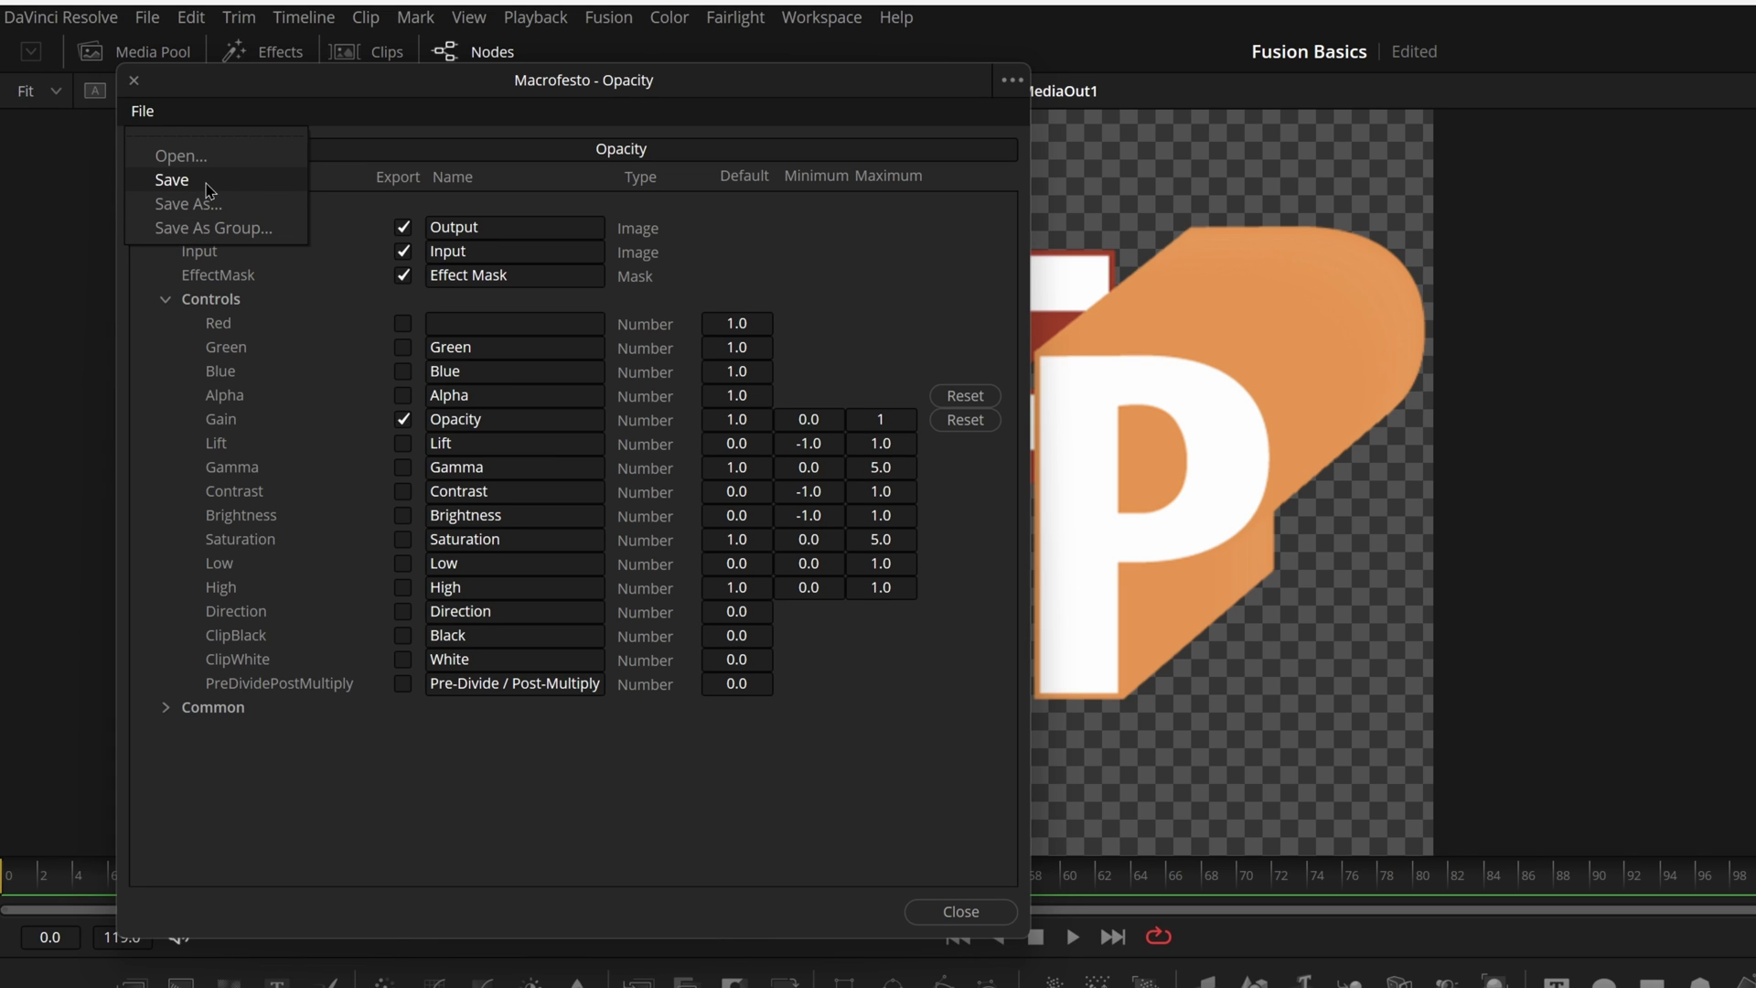
left_click(173, 180)
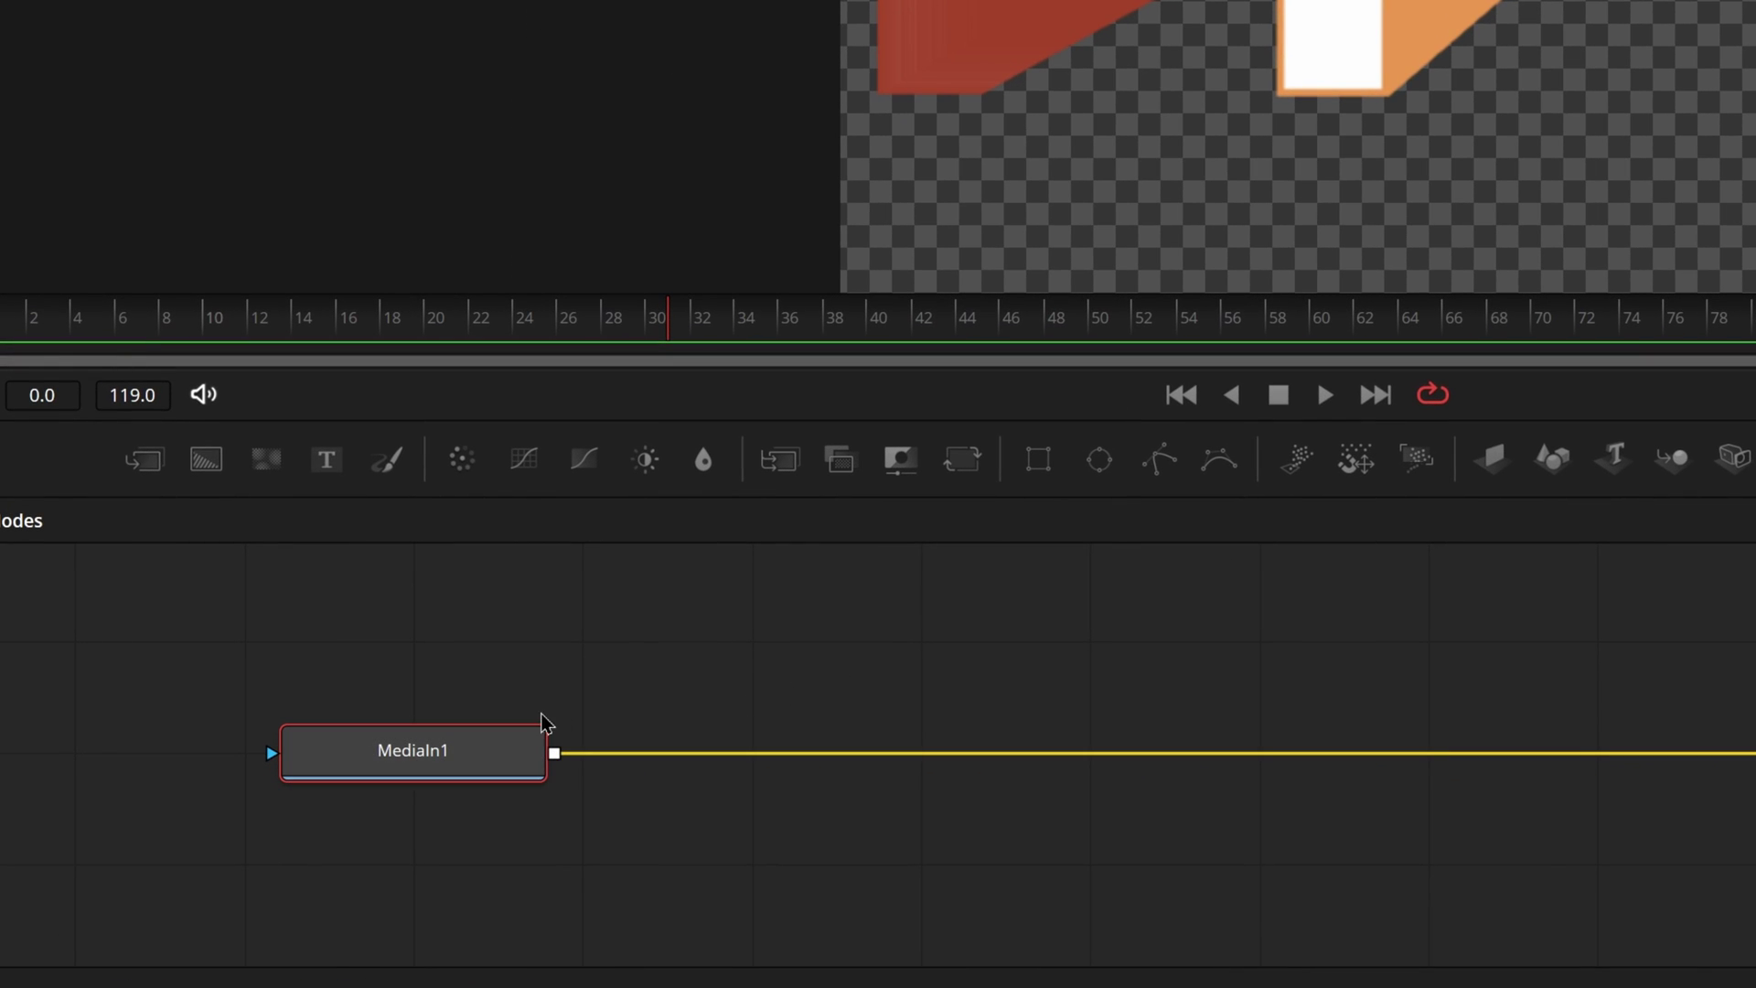
Step: Insert a PipeRouter on MediaIn1's output link and bring up the Select Tool search
left_click(718, 753, "alt")
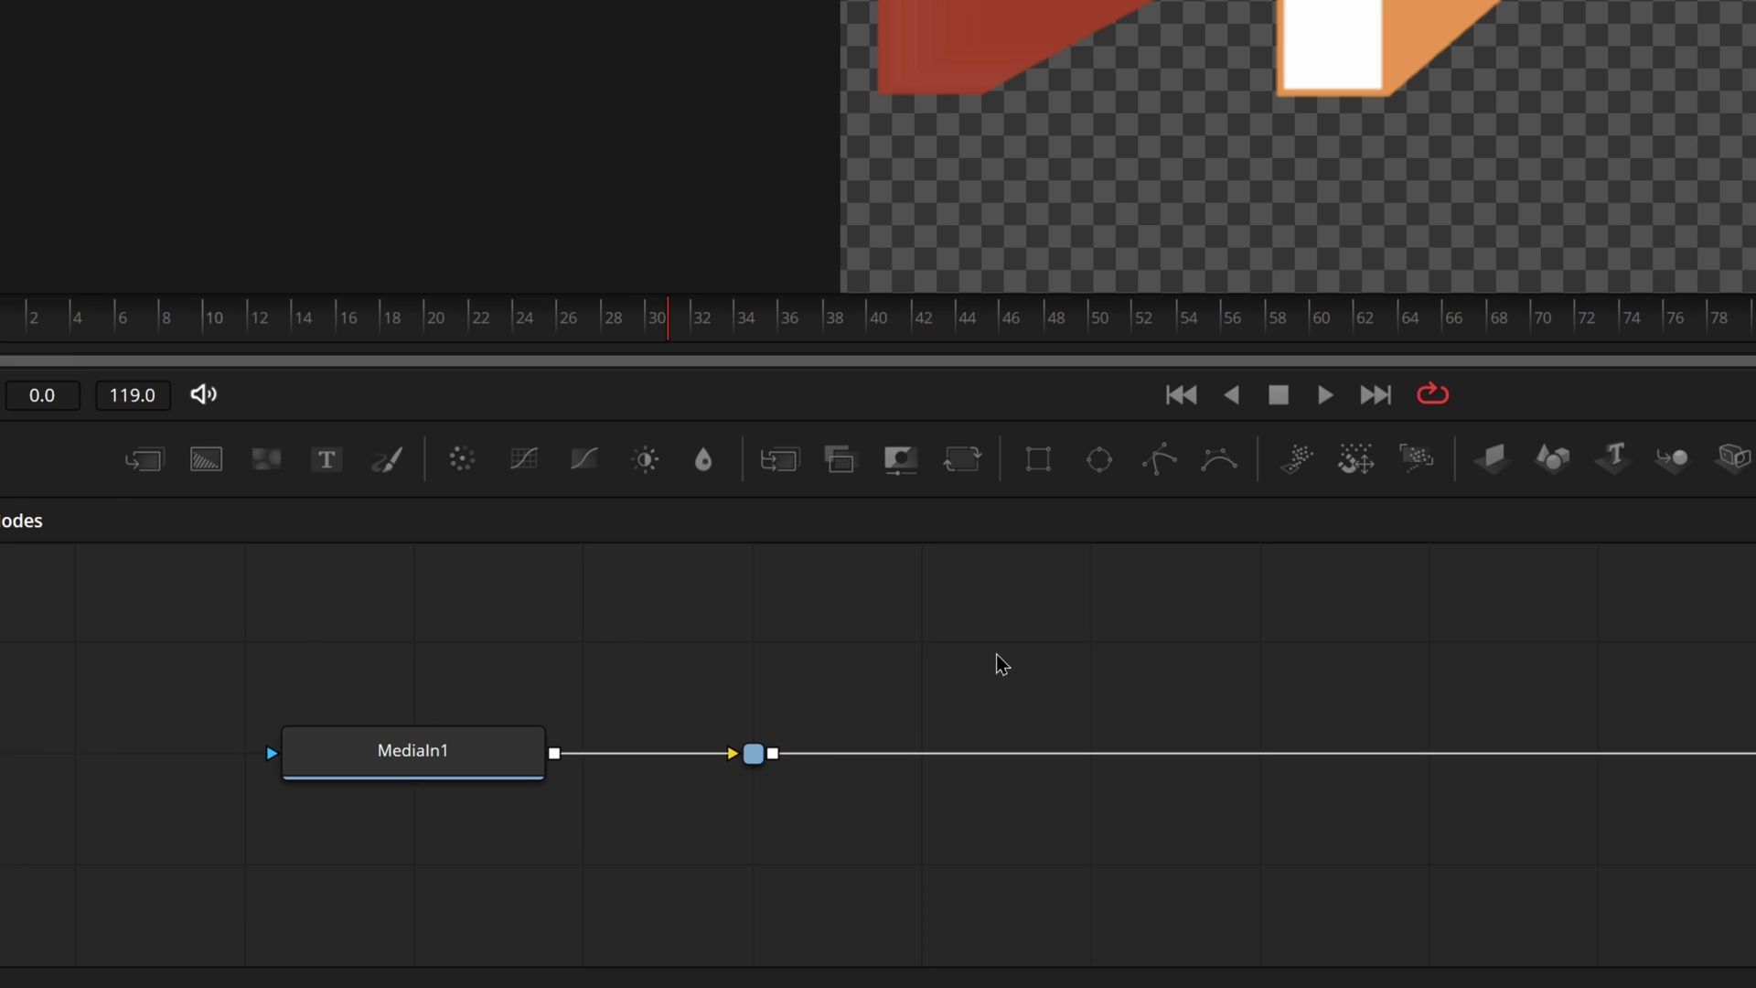
key("shift+space")
Step: Add Channel Booleans nodes via a 'boo' search and connect PipeRouter1 to ChannelBooleans1 and ChannelBooleans3
type("opa")
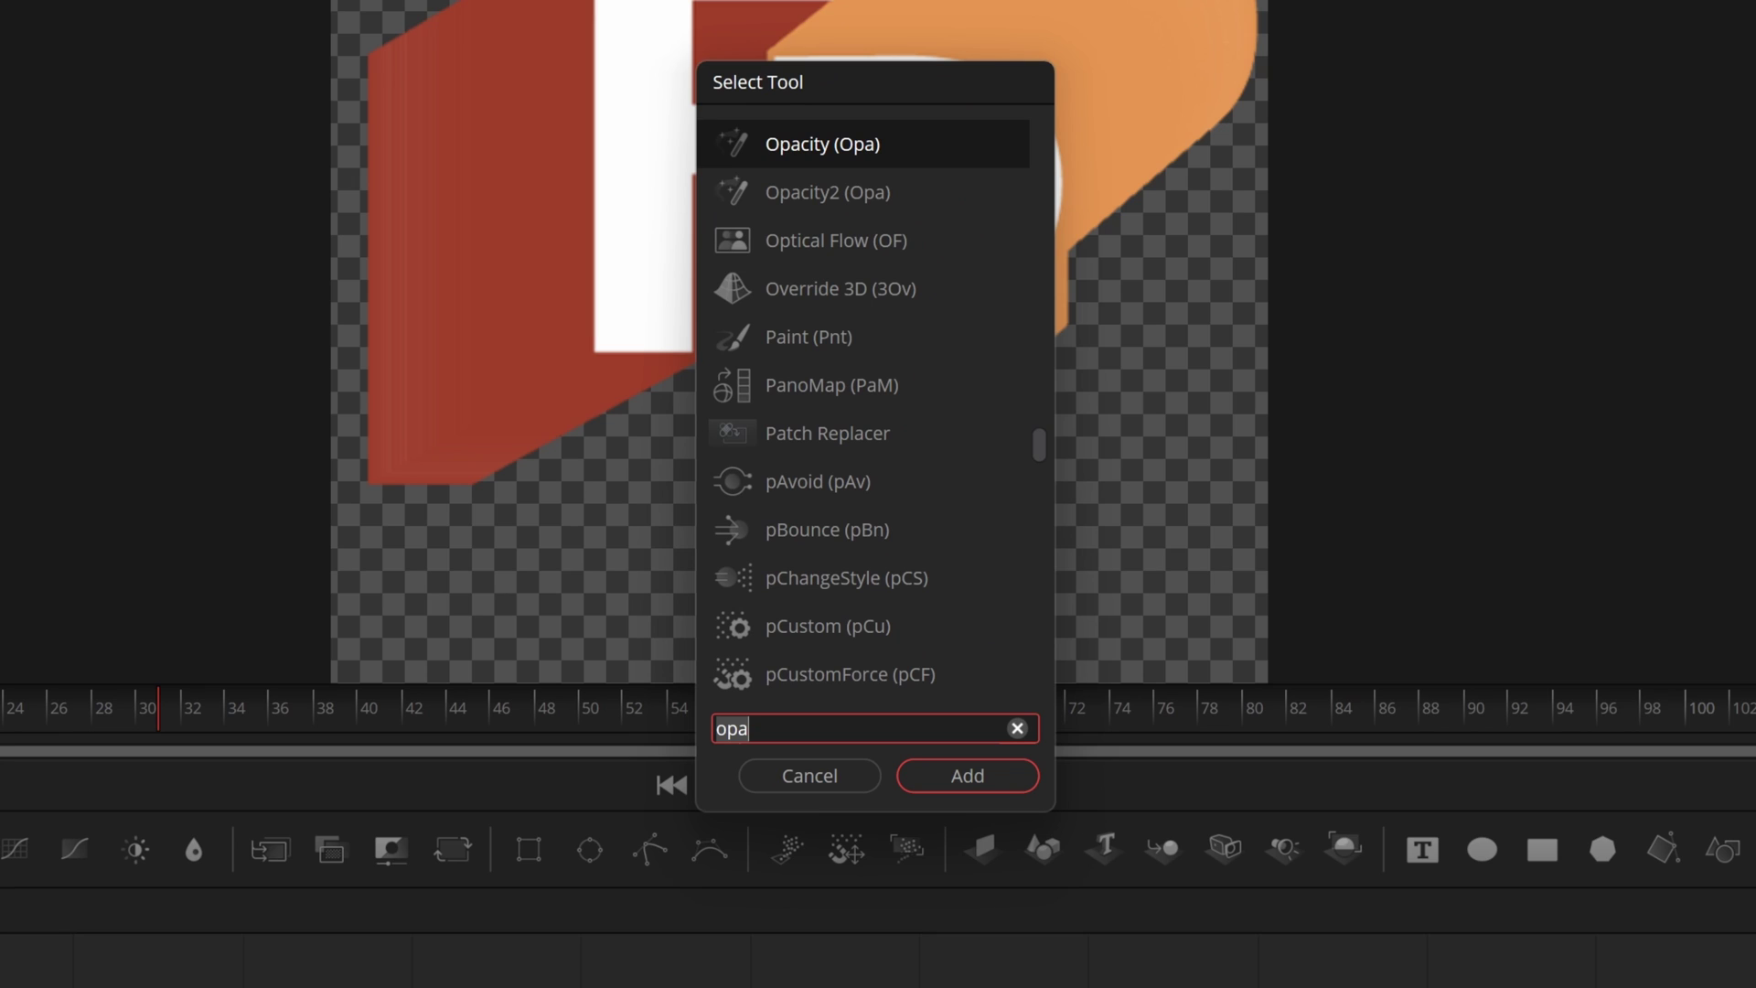
key("BackSpace")
key("BackSpace")
key("BackSpace")
type("bool")
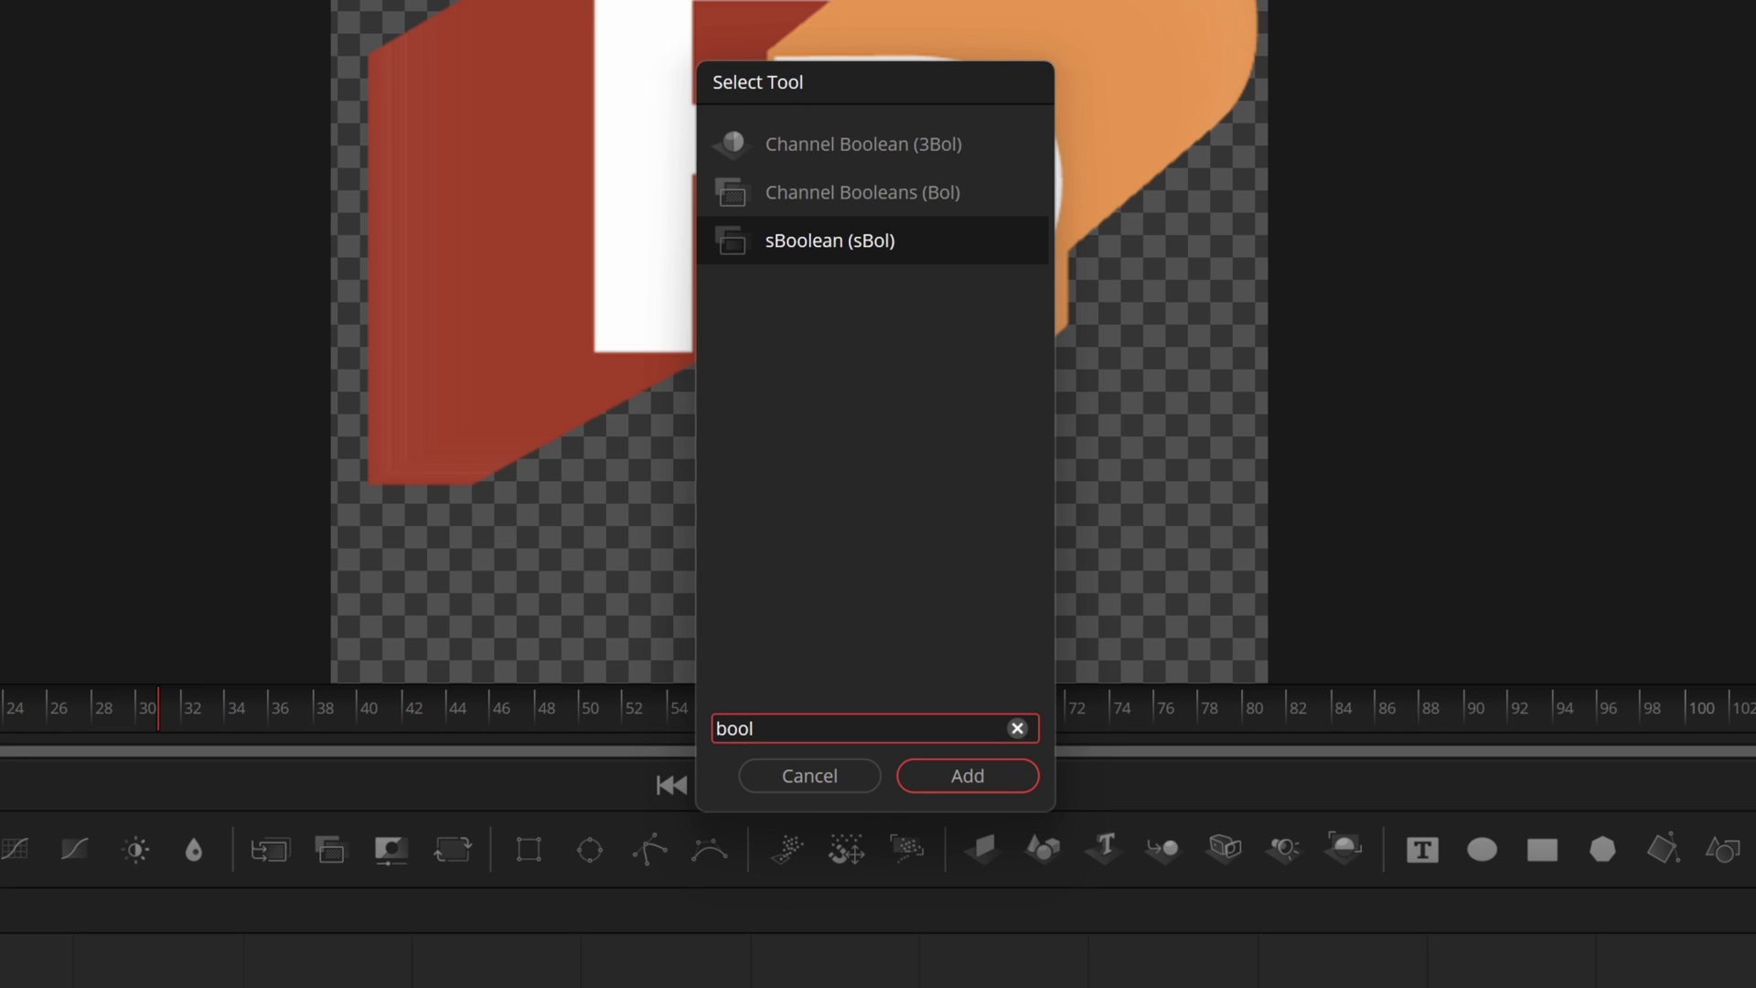
key("Up")
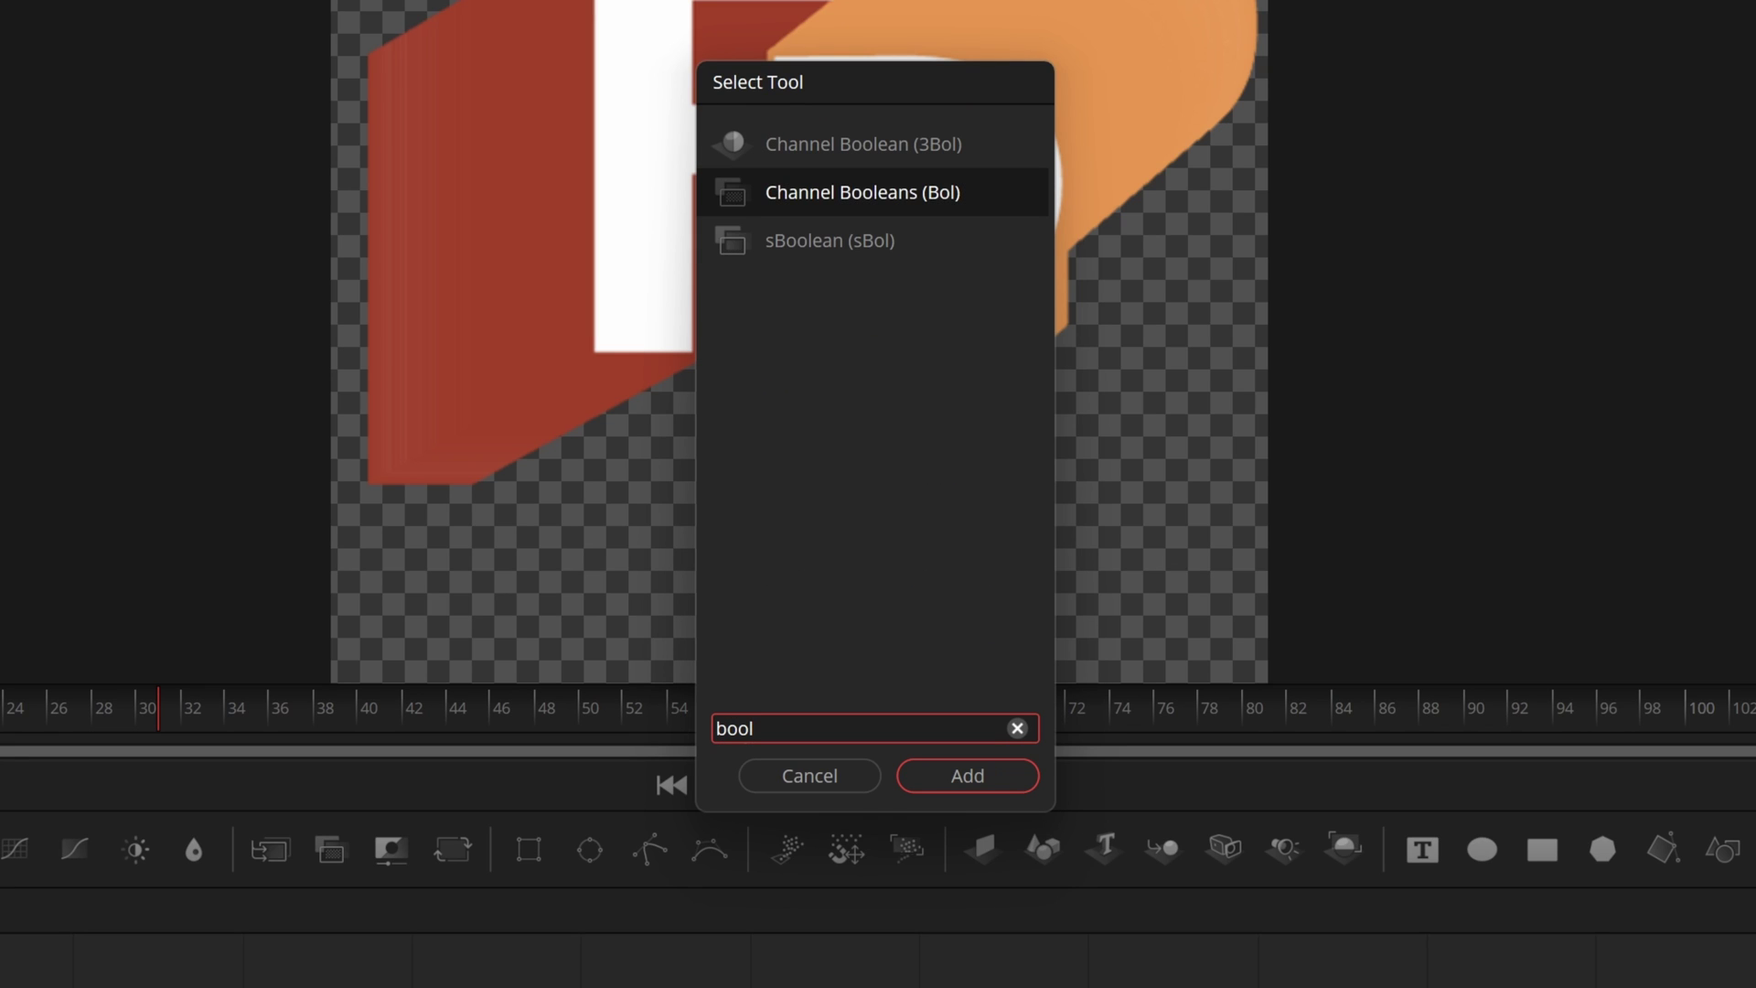
key("Up")
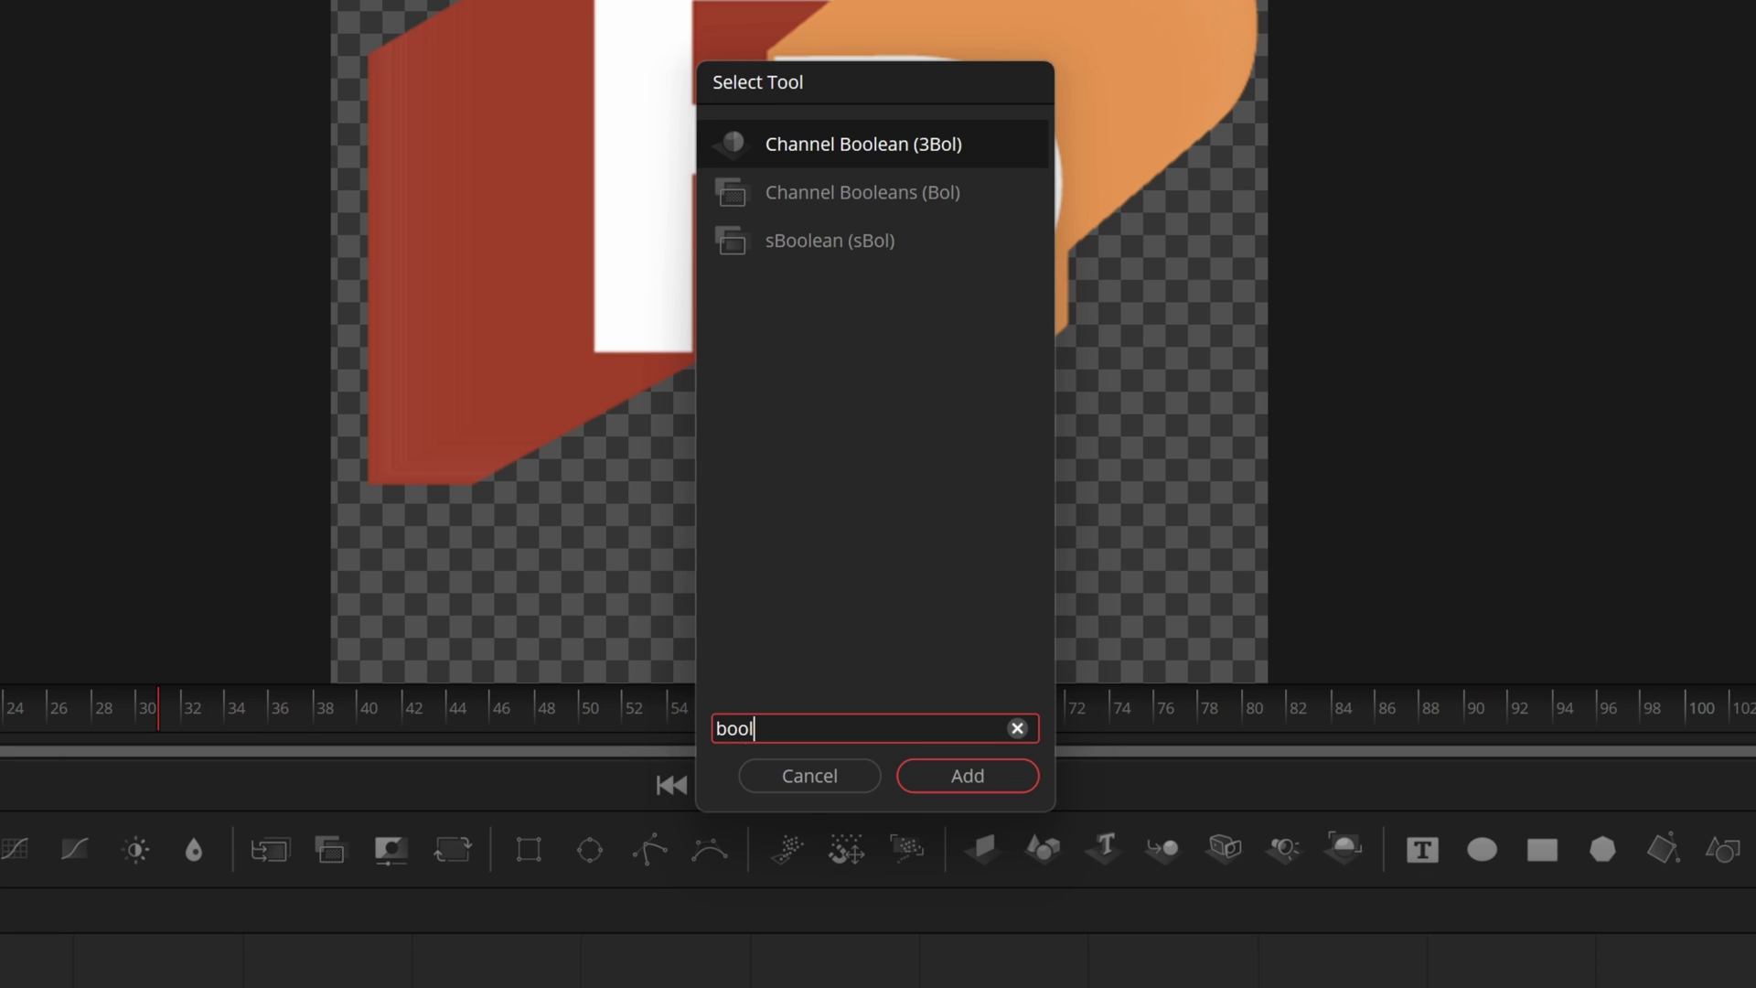
key("Down")
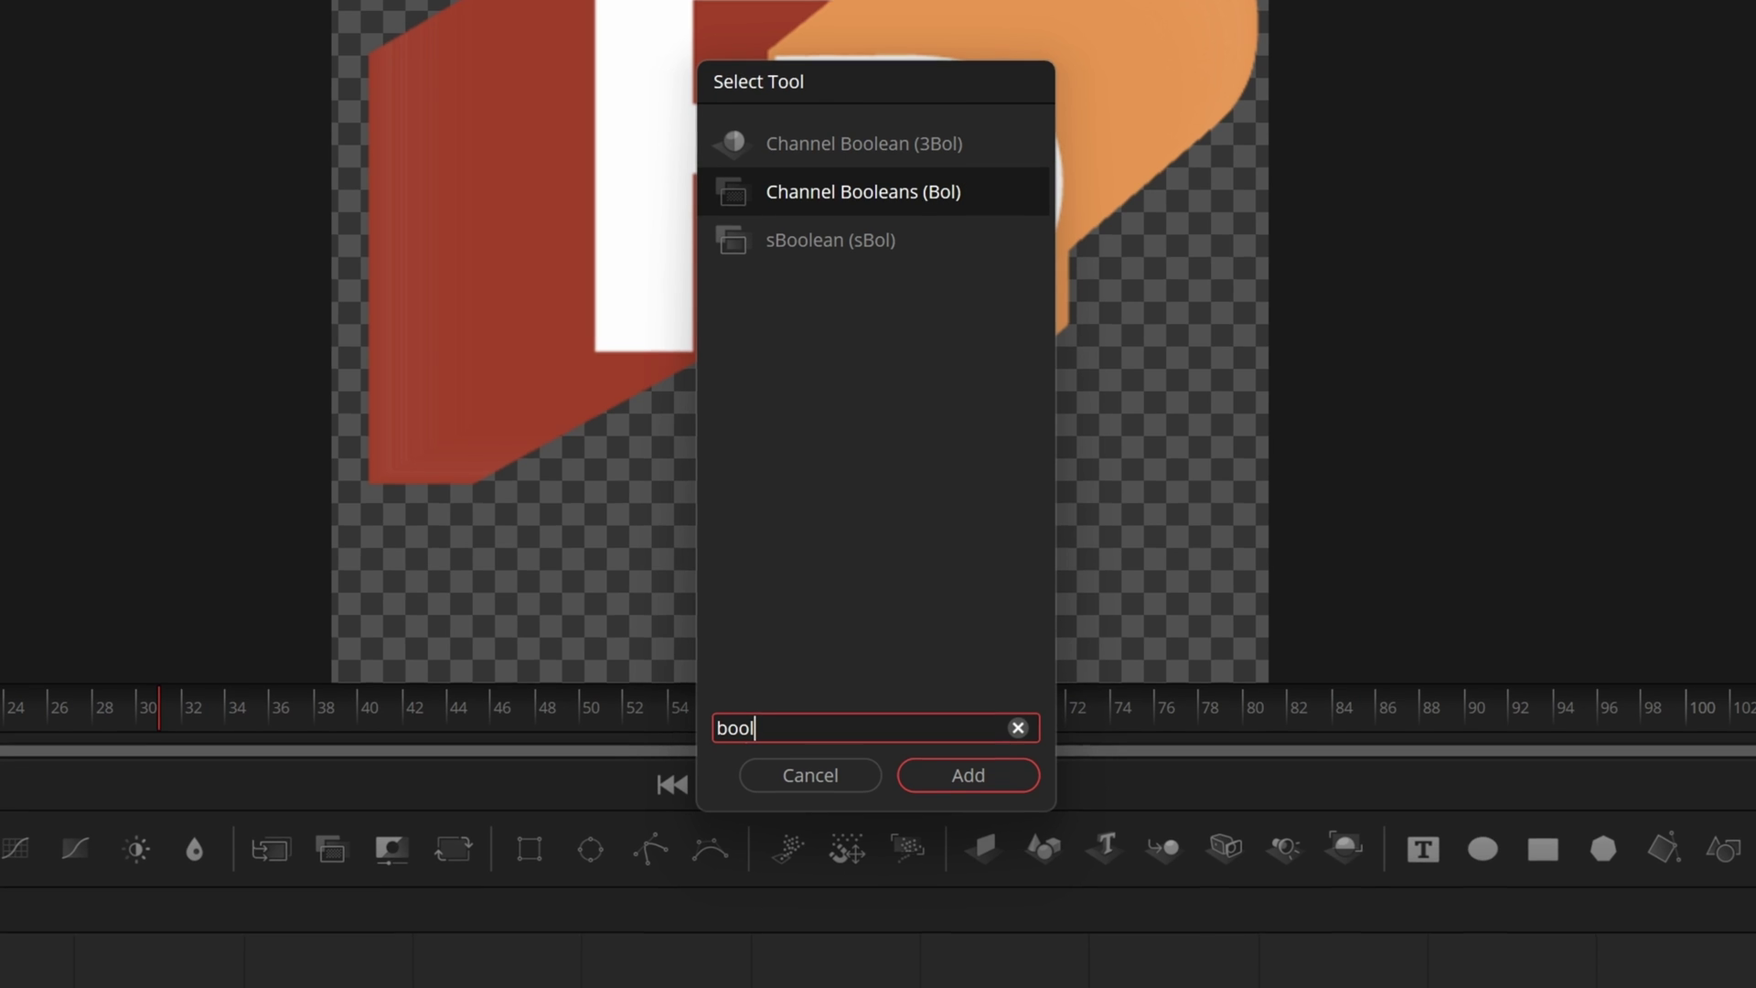
key("Return")
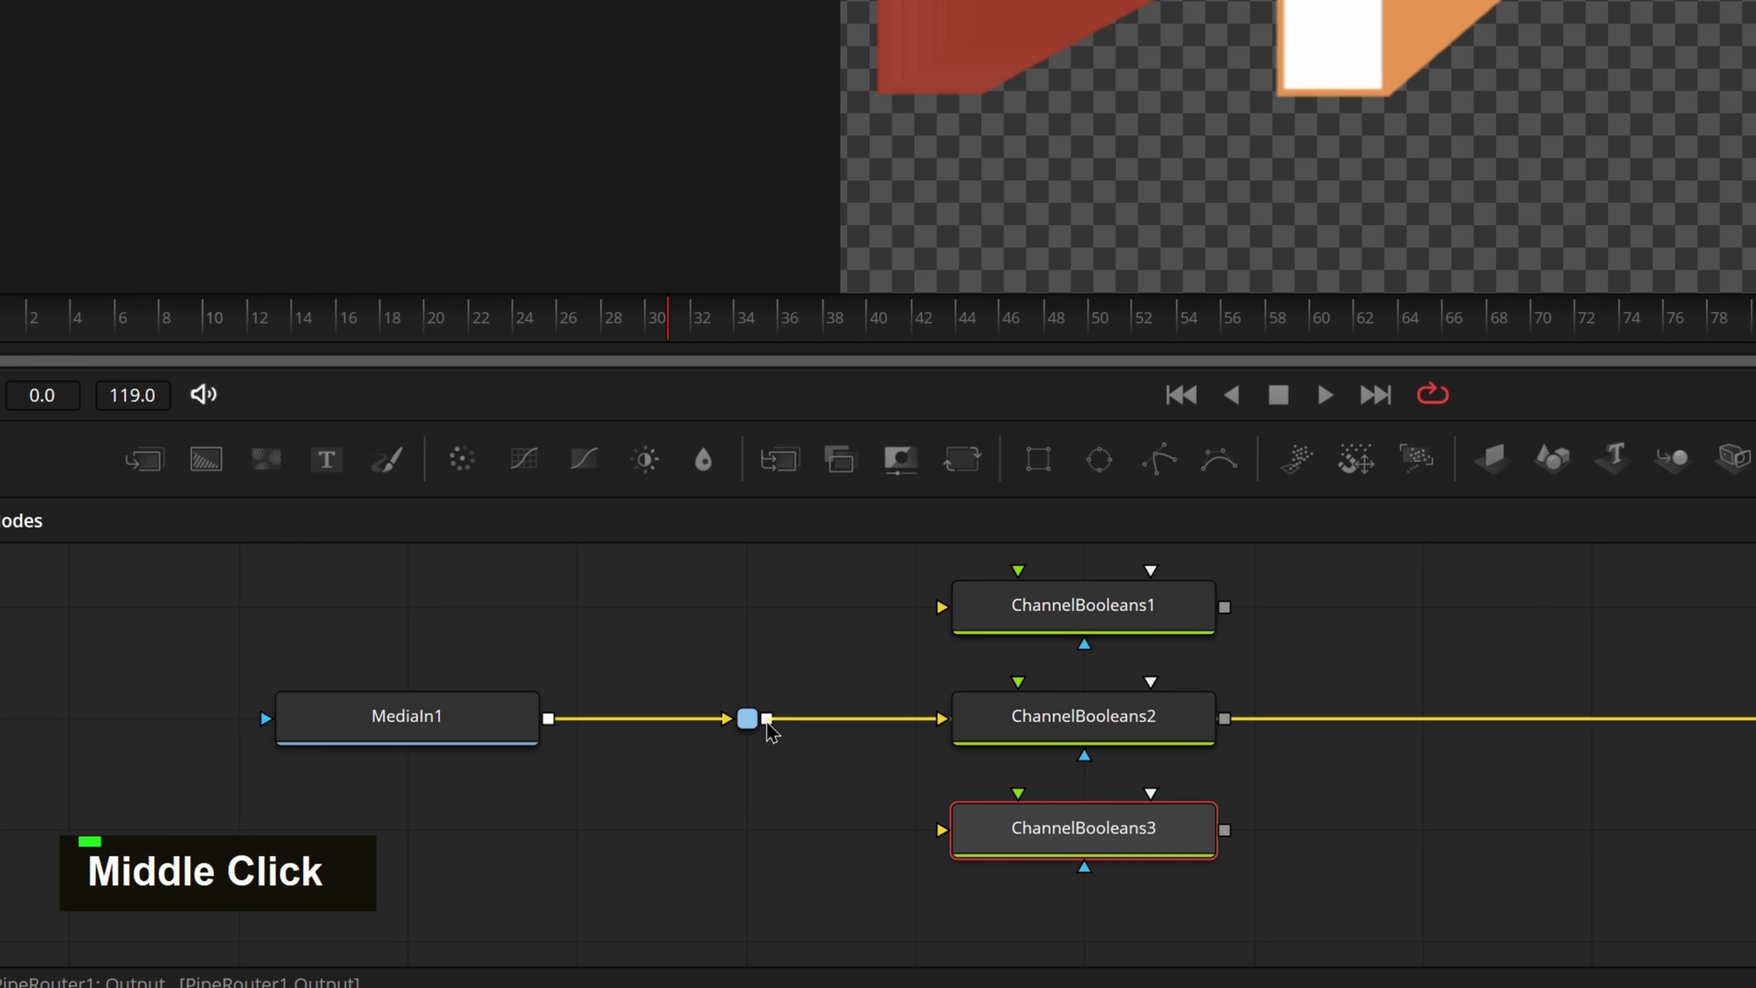
left_click_drag(769, 719, 941, 607)
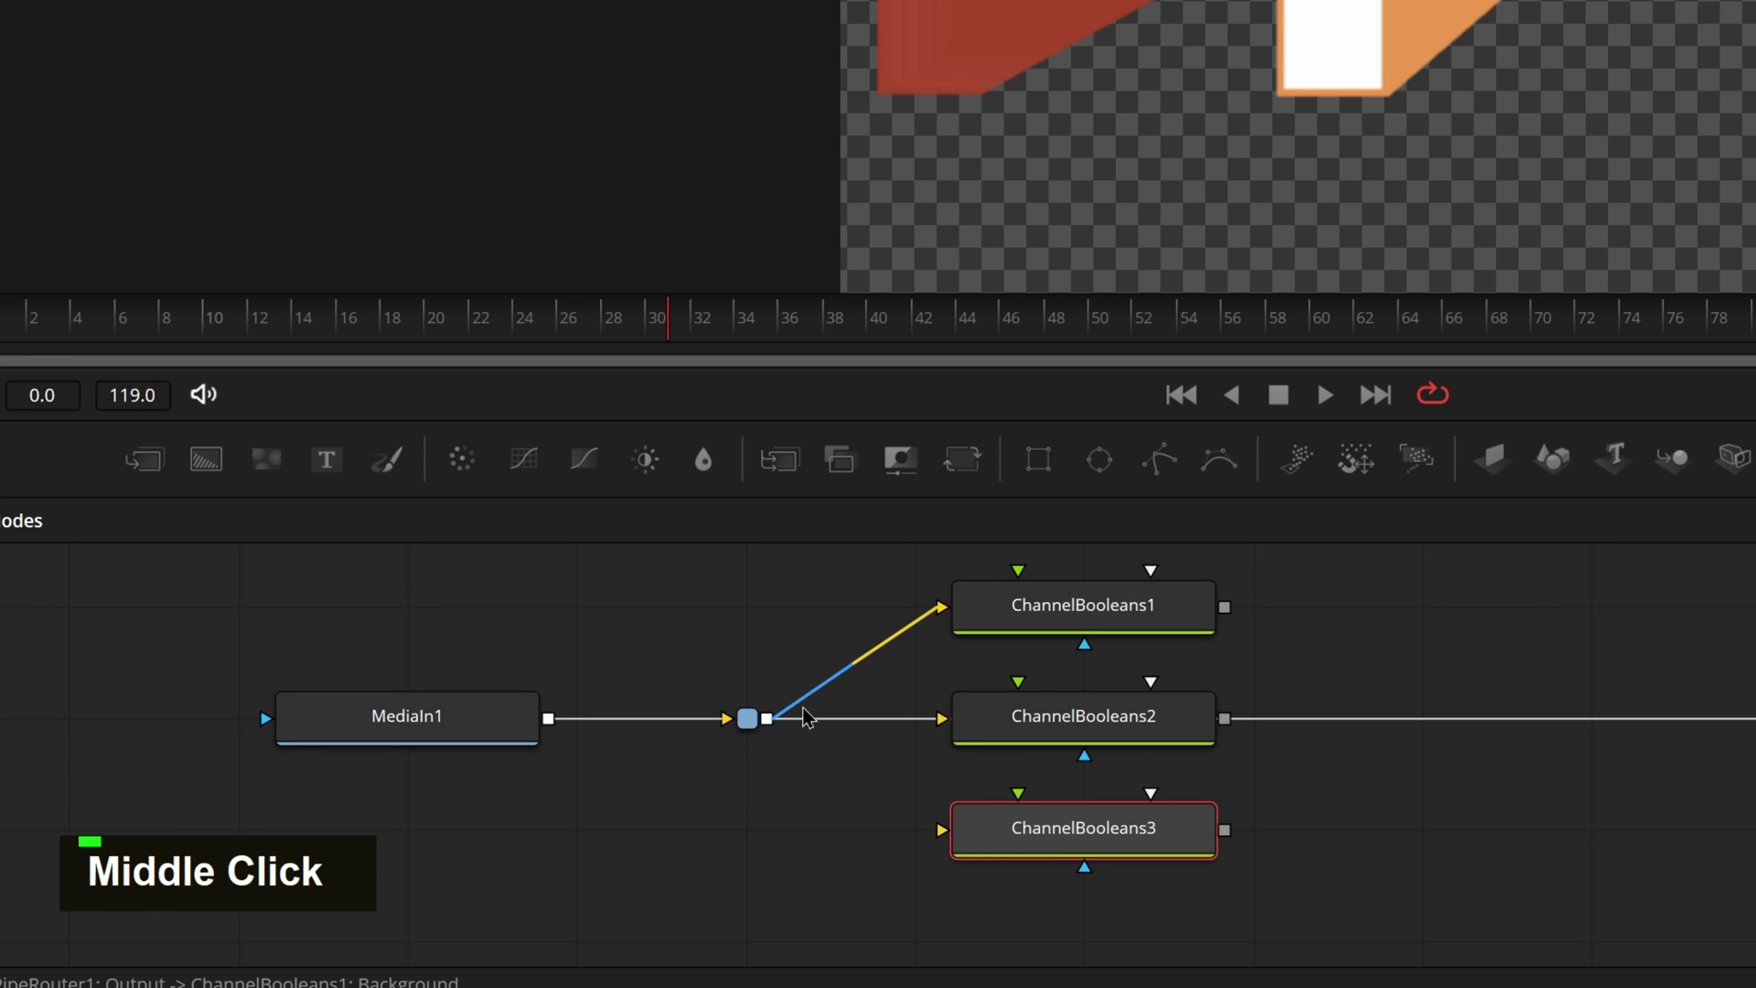
left_click_drag(768, 718, 941, 830)
Step: Set ChannelBooleans1's To Green, To Blue and To Alpha to Black, keeping red and Copy
left_click(1189, 618)
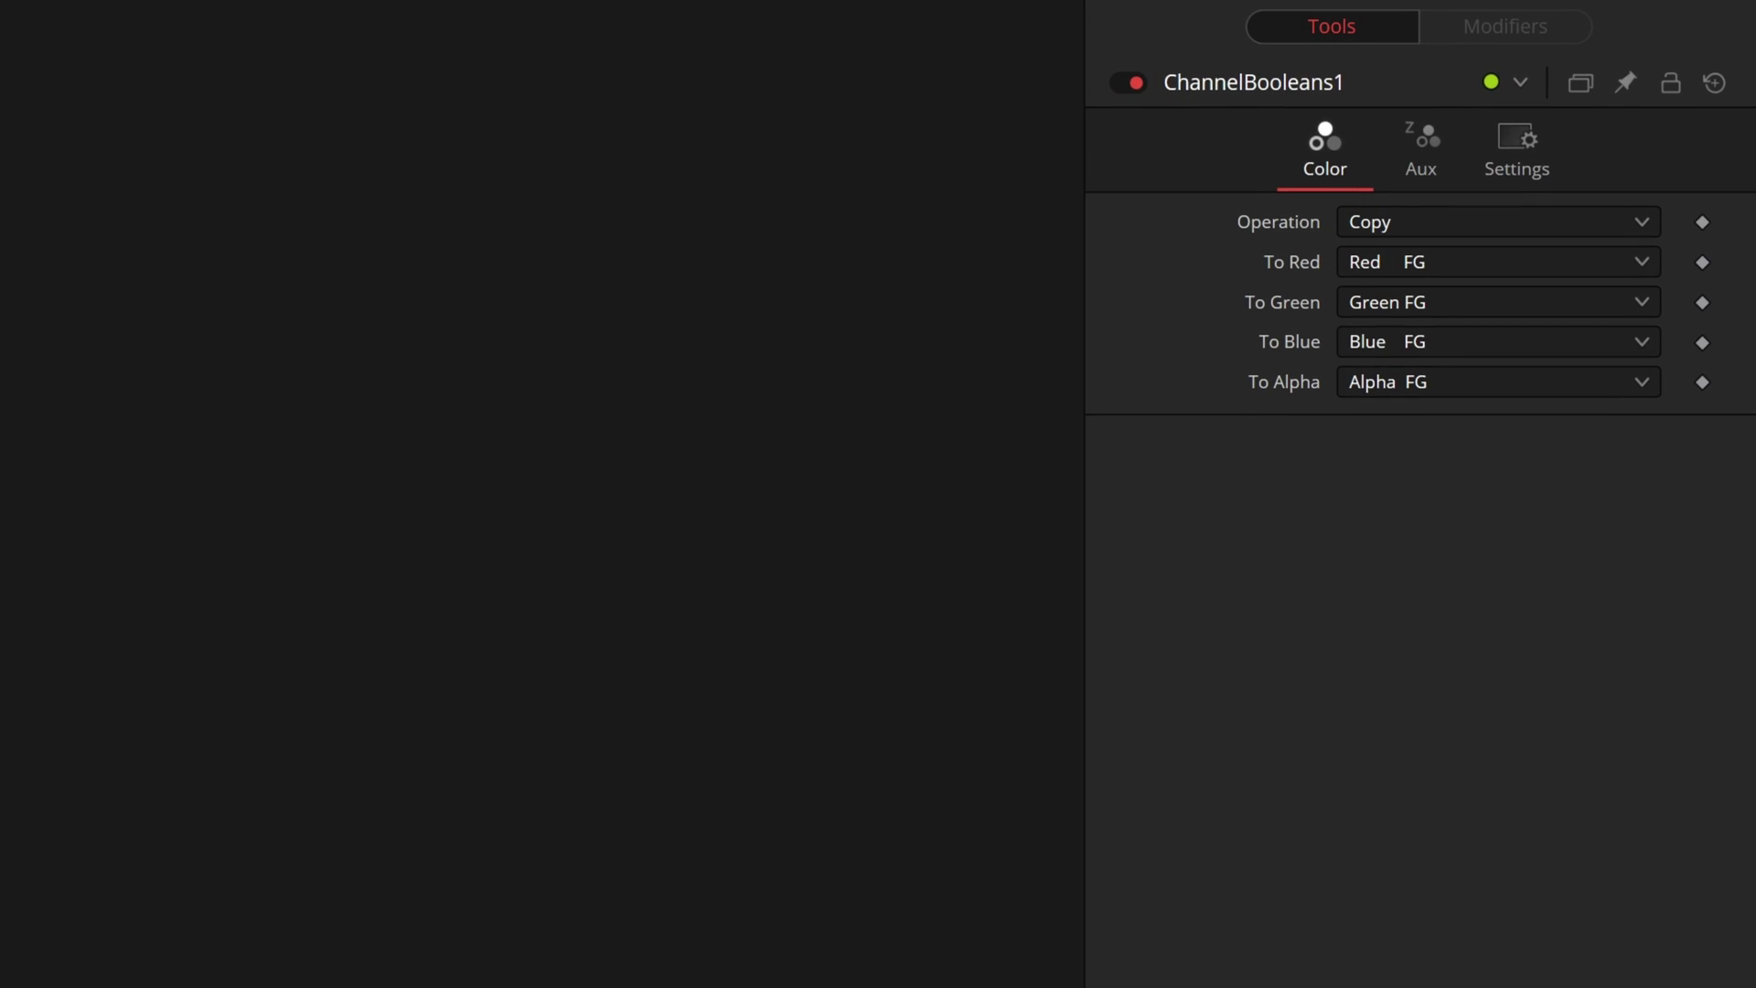
left_click(1422, 263)
left_click(1422, 270)
left_click(1413, 311)
scroll(1478, 677, "down", 2)
left_click(1427, 342)
scroll(1454, 640, "down", 3)
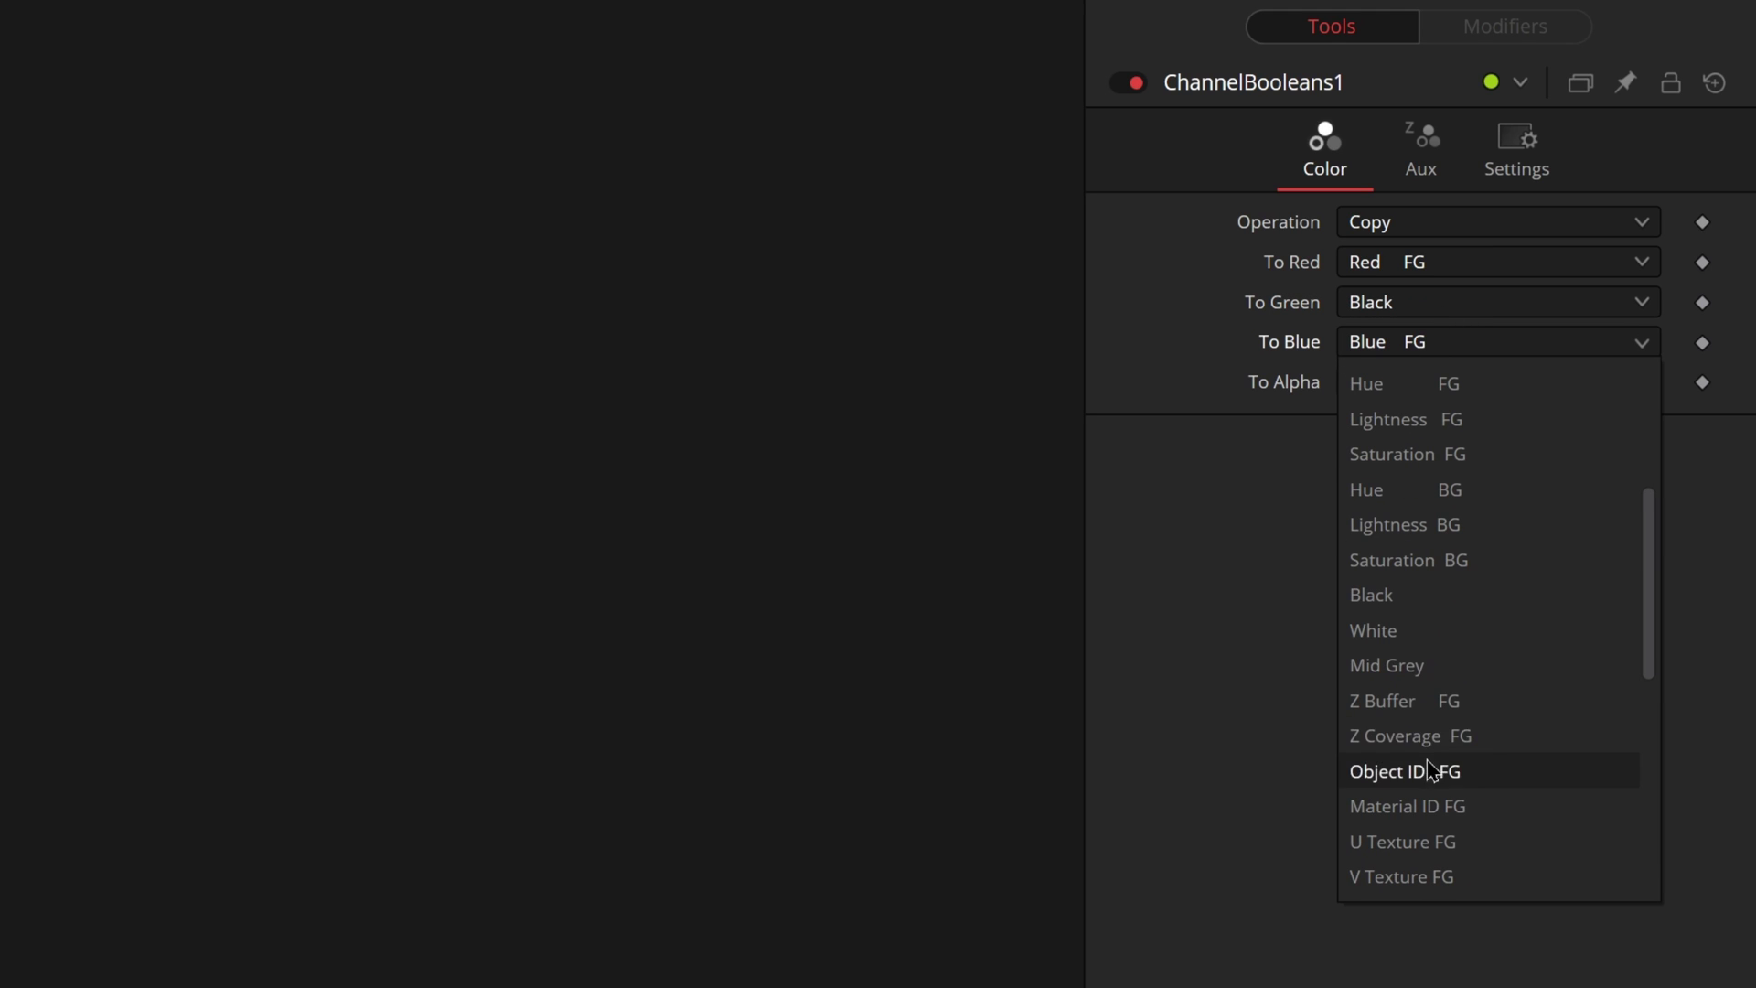
left_click(1391, 608)
left_click(1454, 392)
scroll(1496, 699, "down", 3)
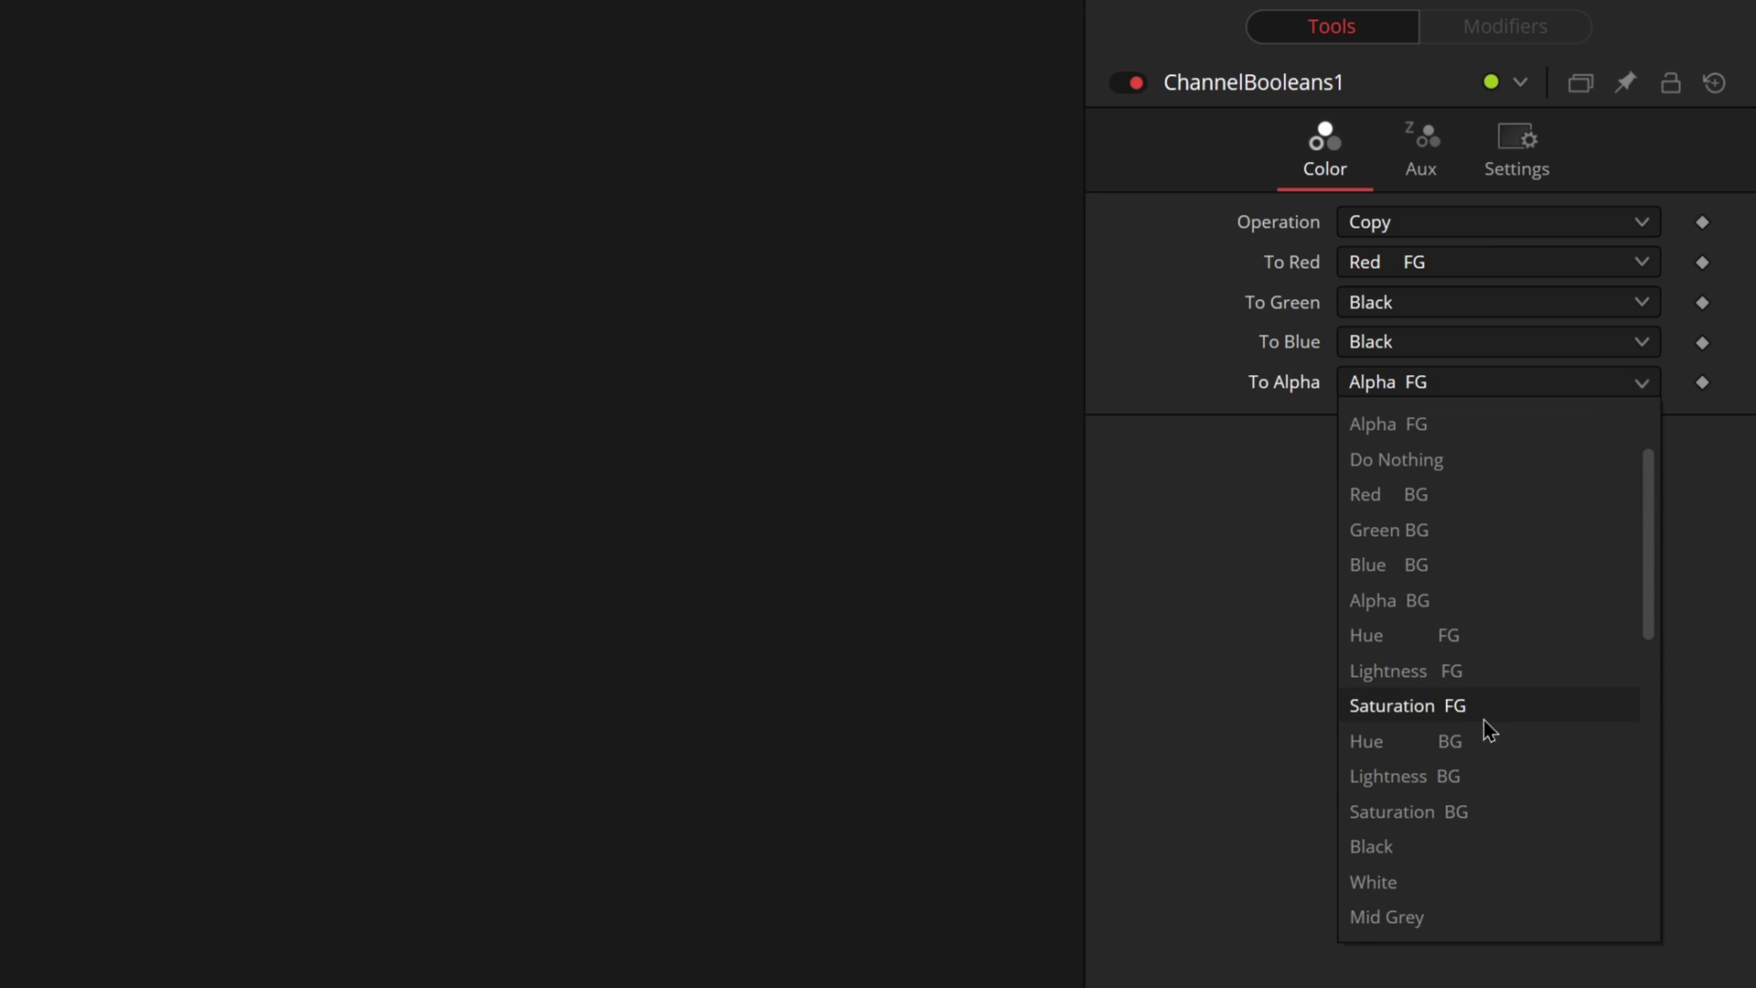
left_click(1402, 850)
left_click(1463, 222)
left_click(1301, 350)
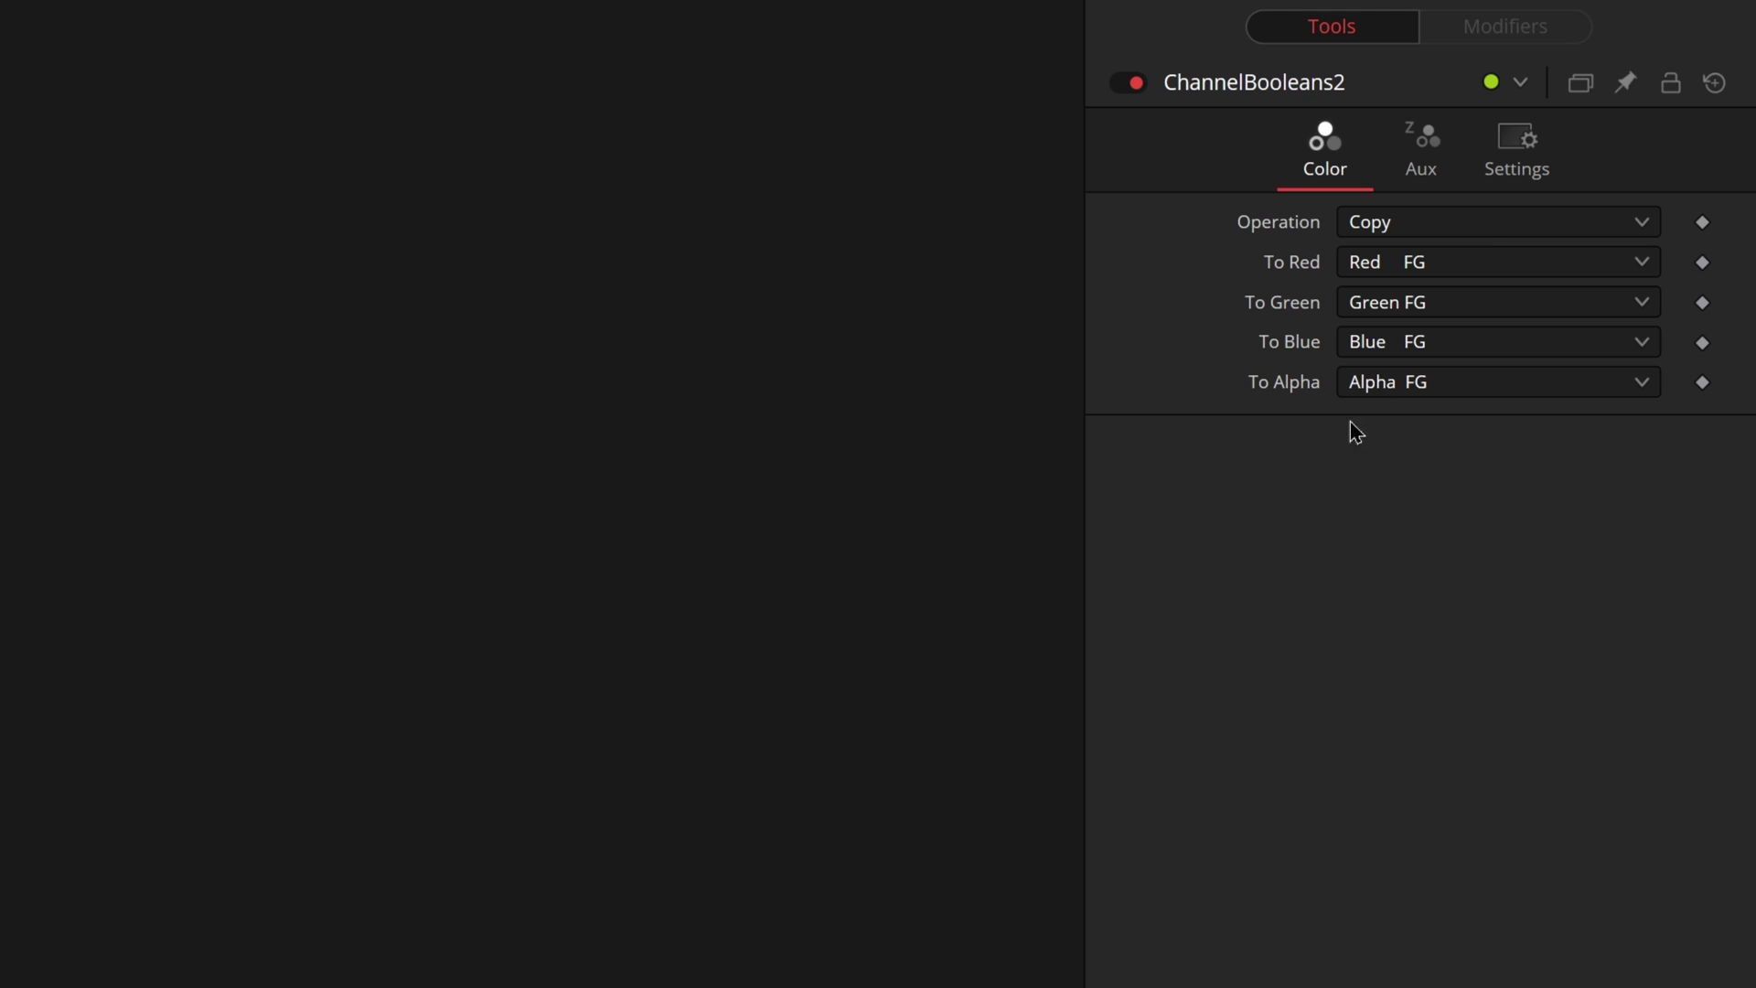
Step: Set ChannelBooleans2's To Red to Black and open its To Blue sources
left_click(1384, 272)
scroll(1463, 629, "down", 3)
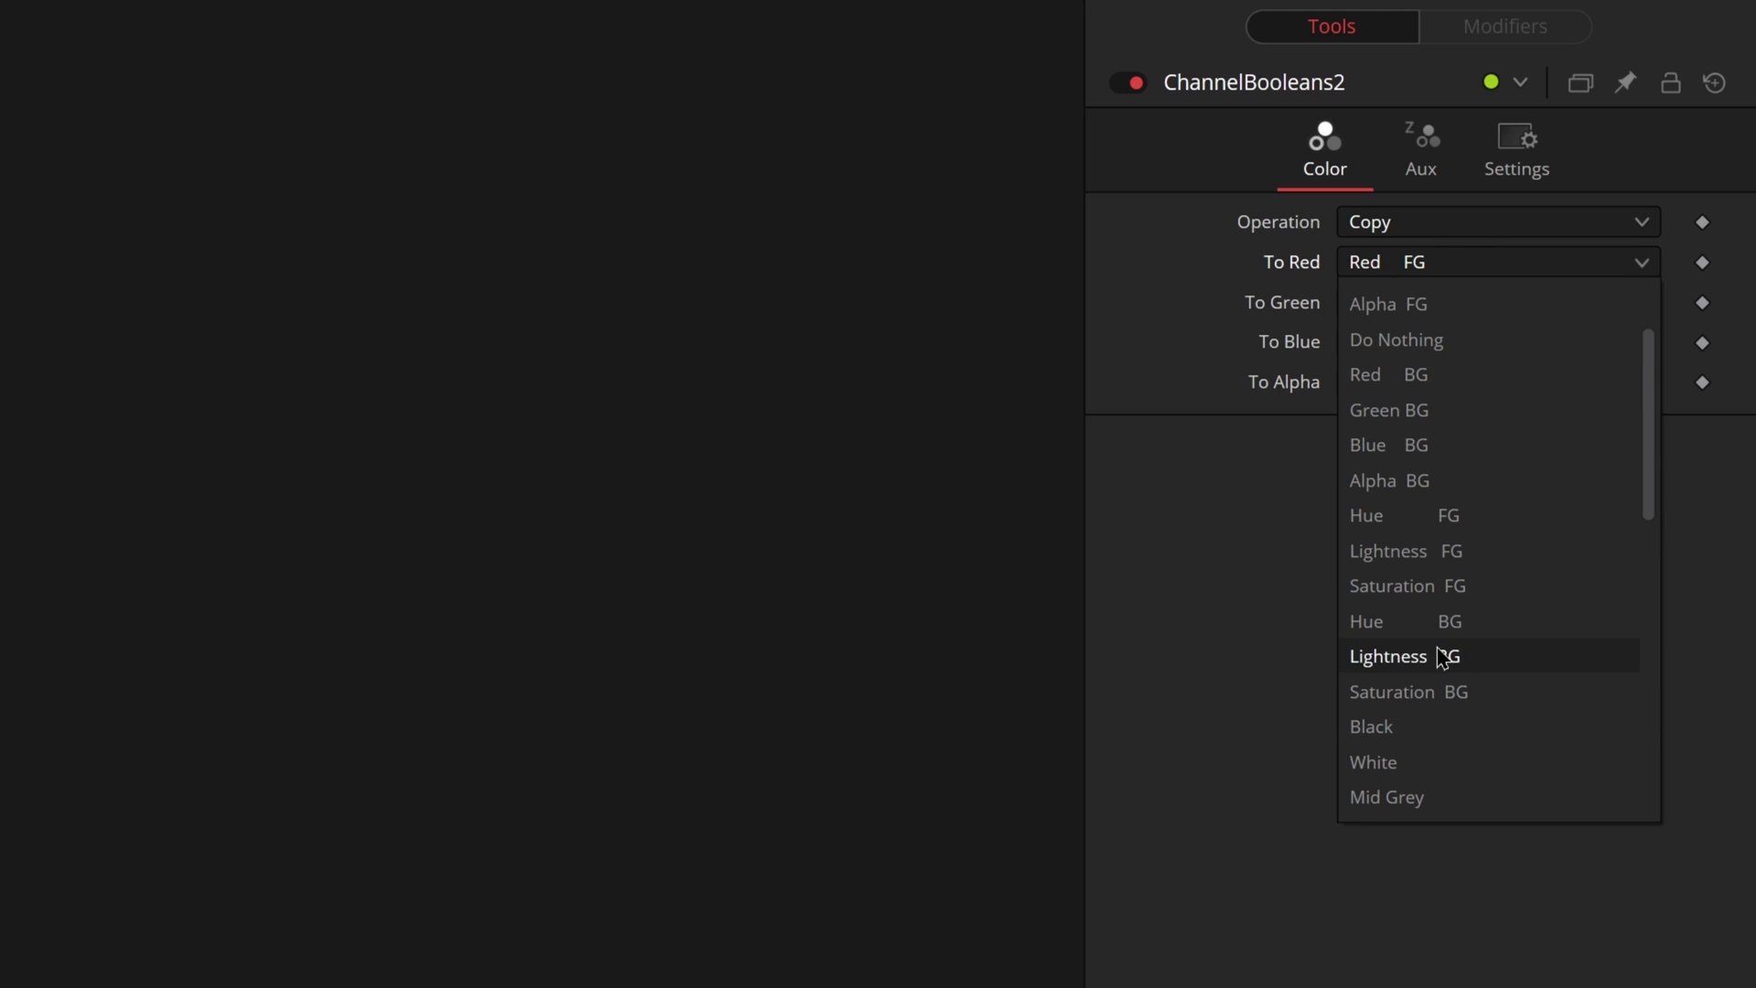
scroll(1439, 668, "down", 3)
left_click(1402, 620)
left_click(1418, 345)
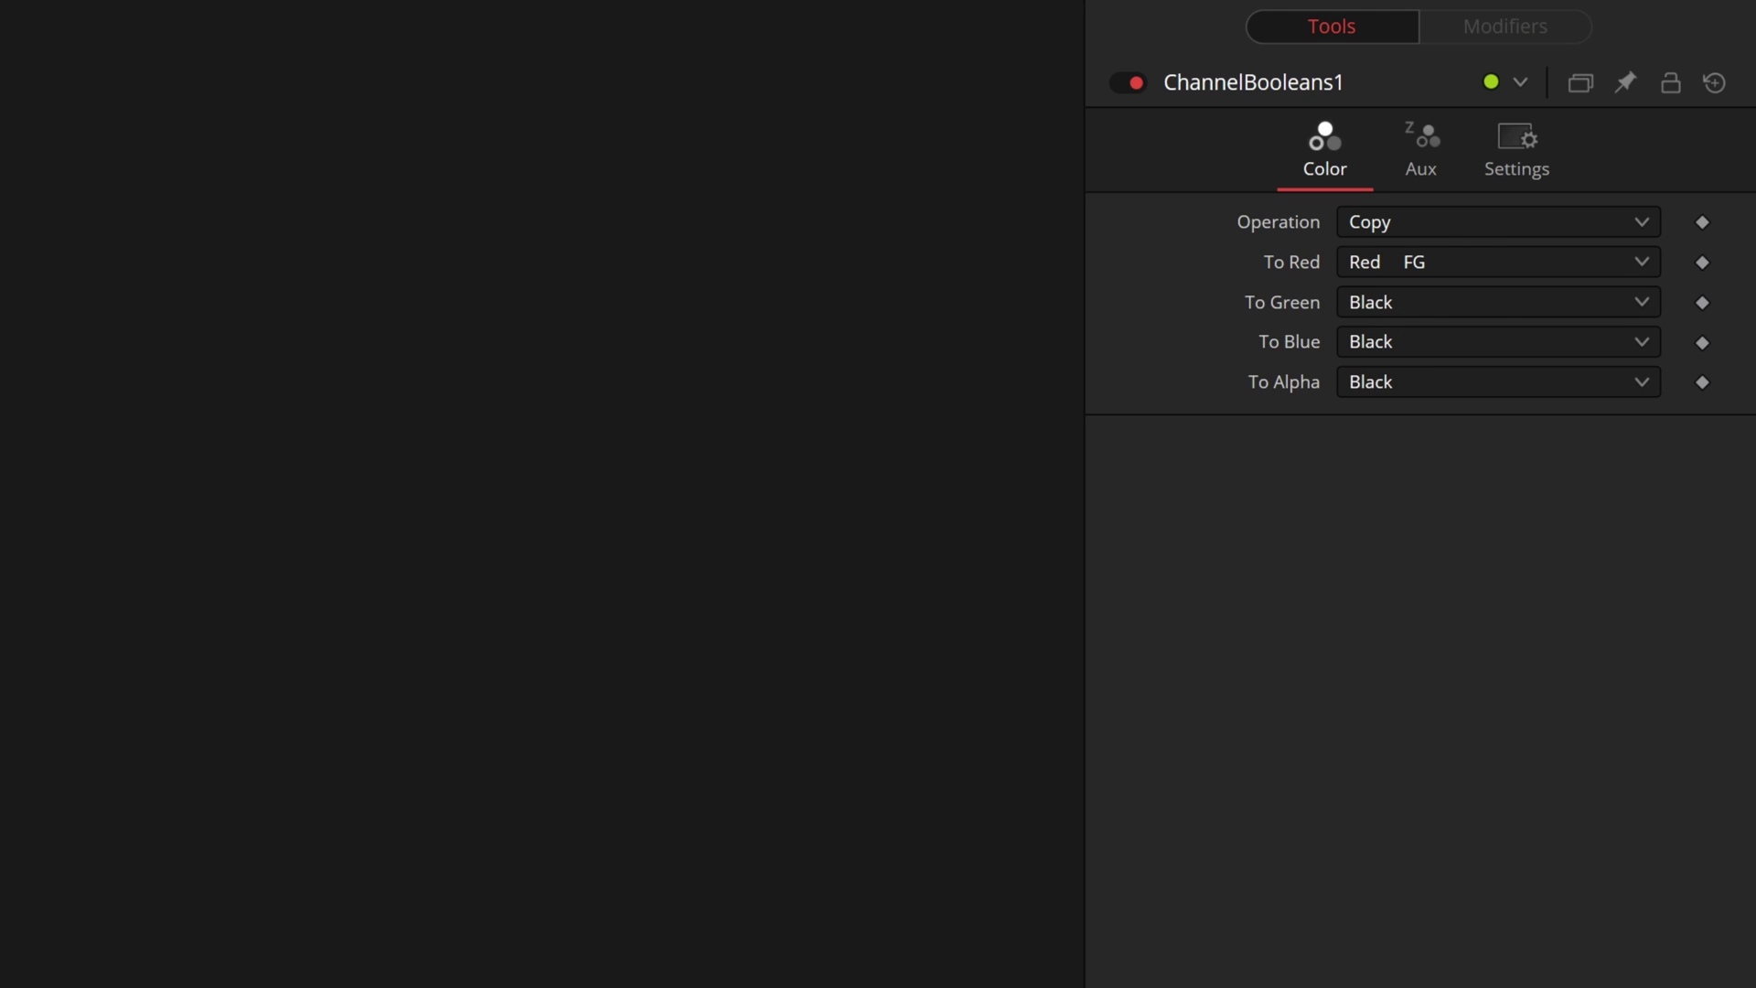
Step: View ChannelBooleans1, 2 and 3 in the viewers to check the red, green and blue splits
key("1")
key("2")
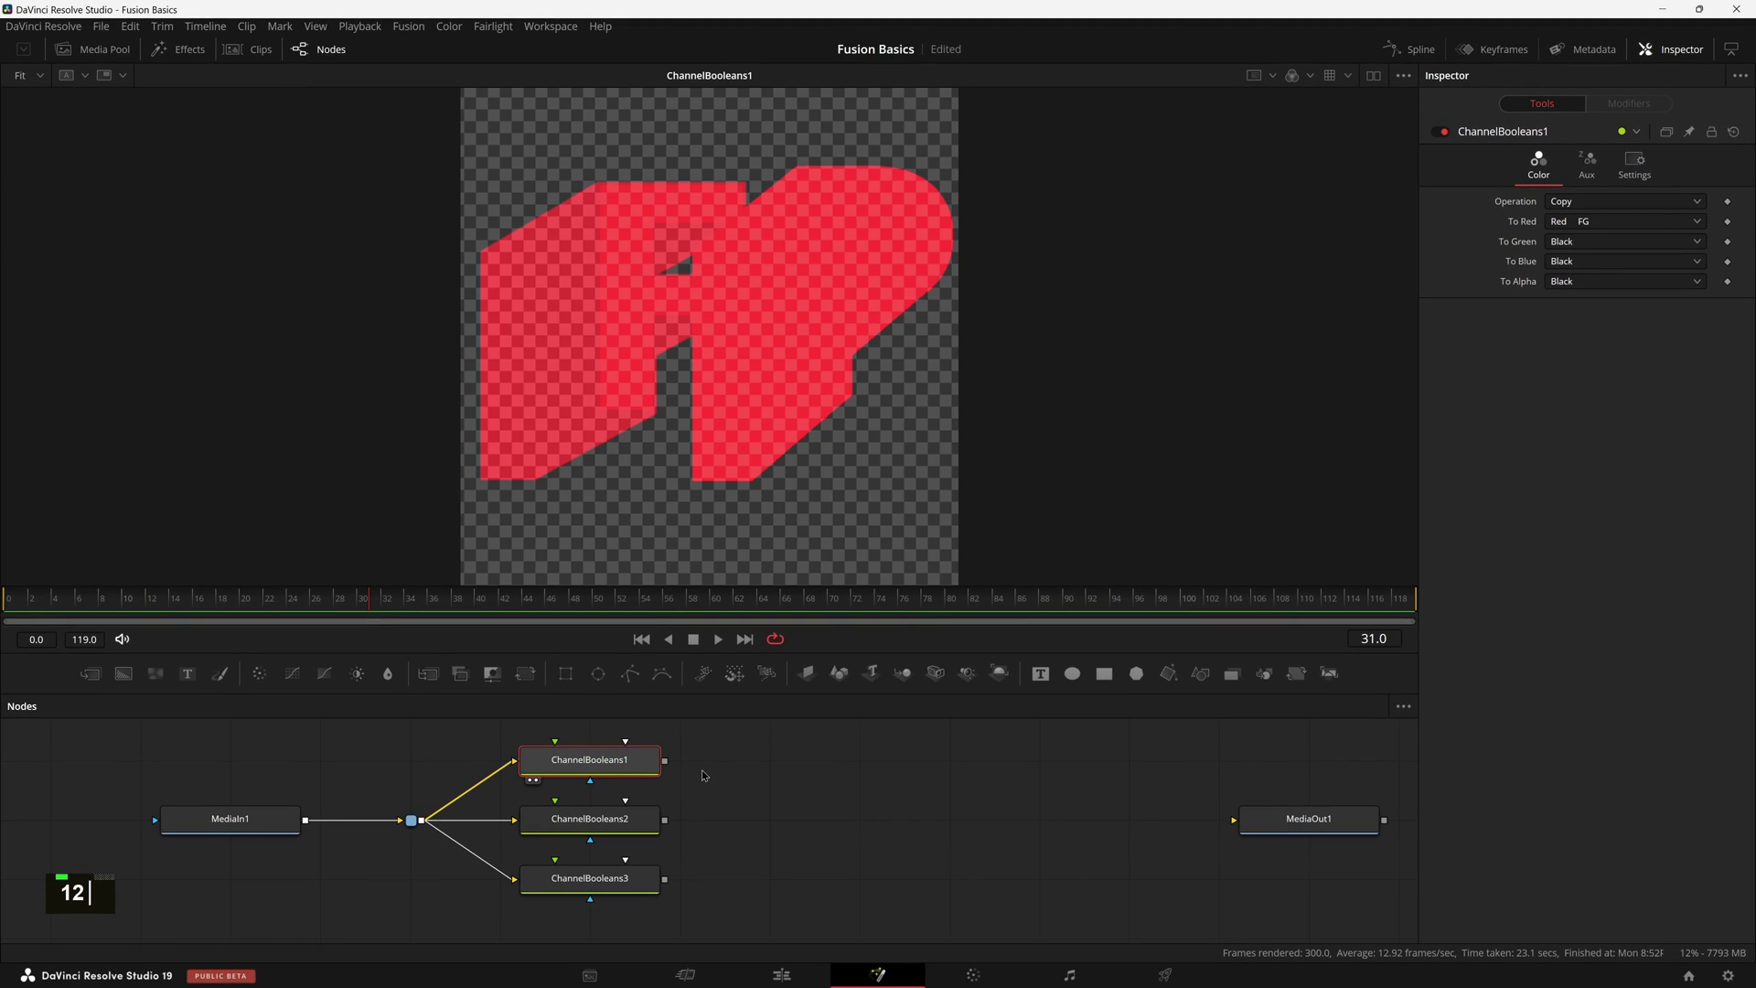
key("1")
left_click(589, 818)
key("2")
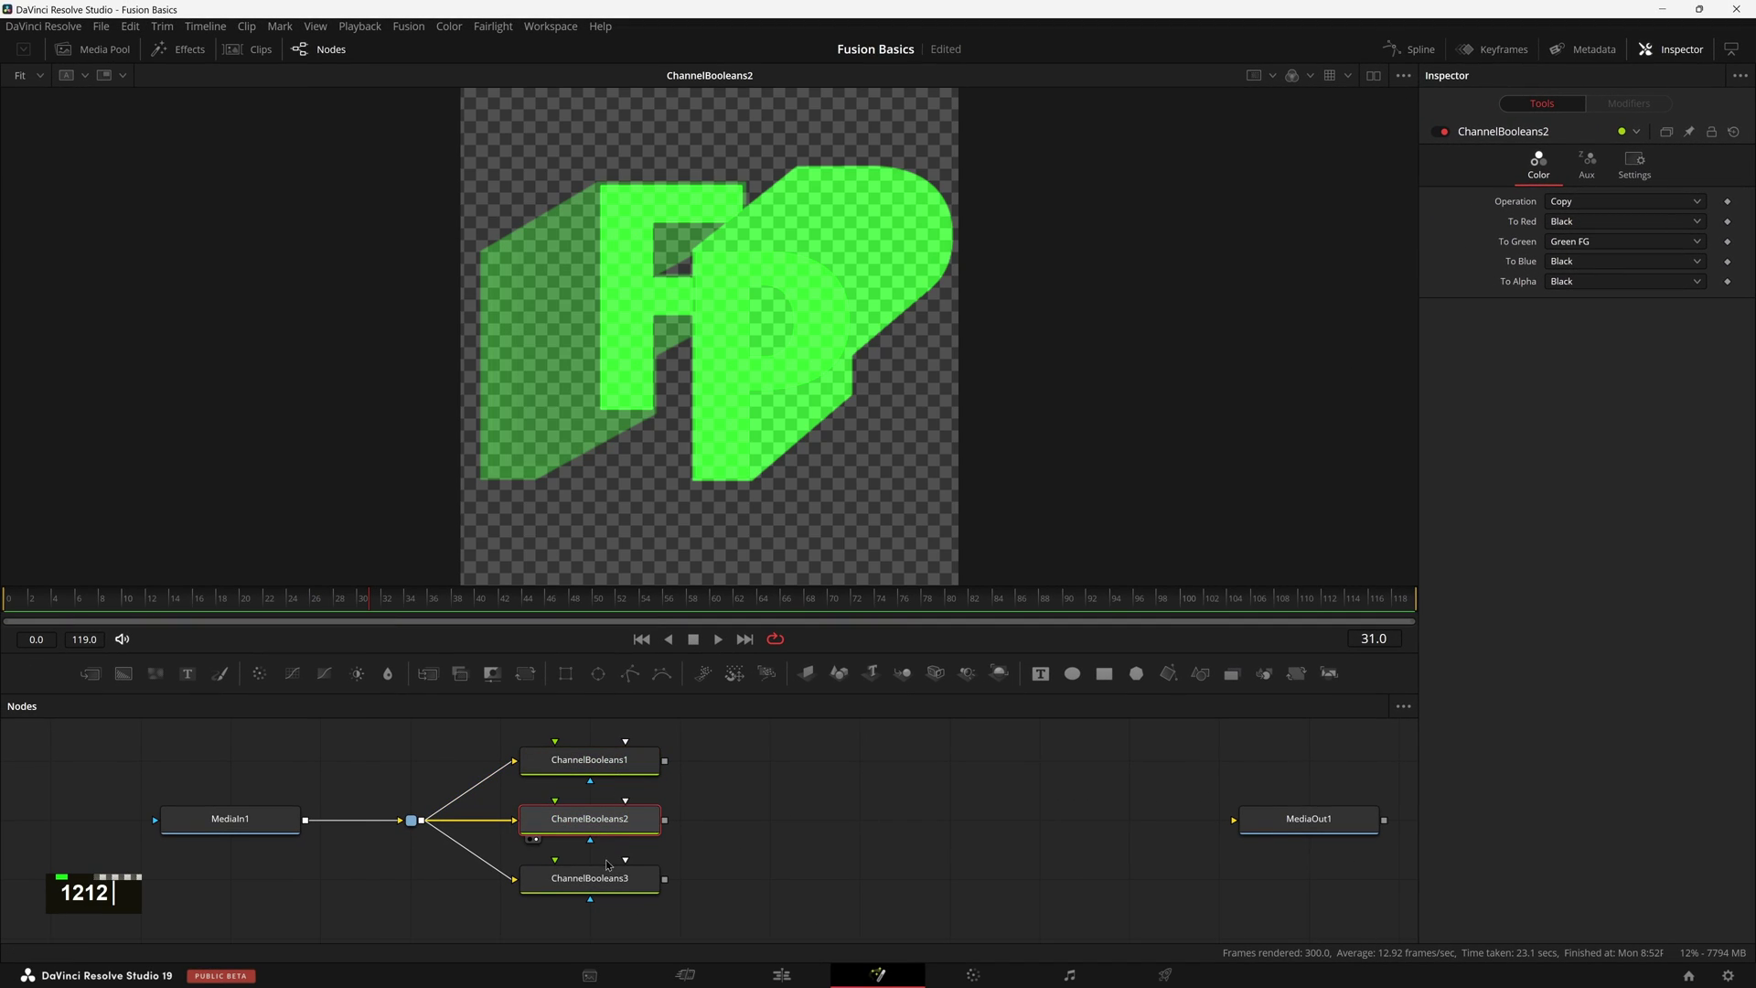
left_click(590, 878)
key("2")
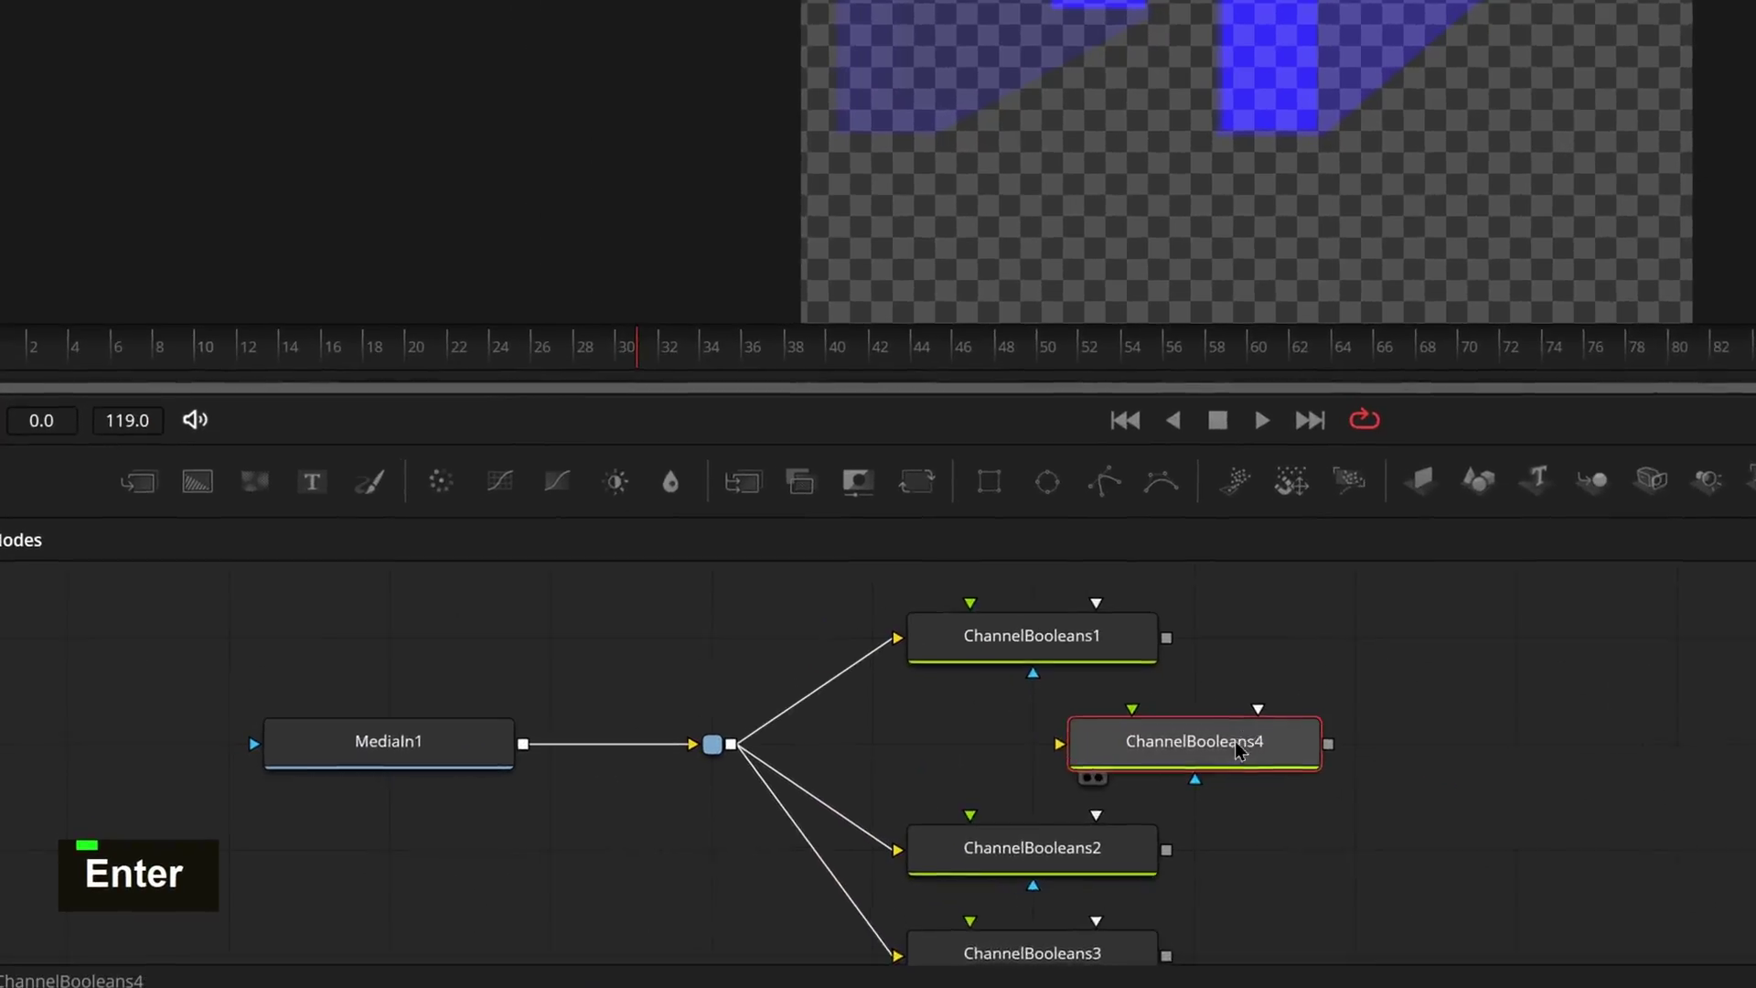
Step: Rearrange ChannelBooleans2, 3 and 4 in the node graph to make room
left_click_drag(722, 817, 813, 817)
left_click(629, 889)
left_click_drag(1150, 869, 1150, 757)
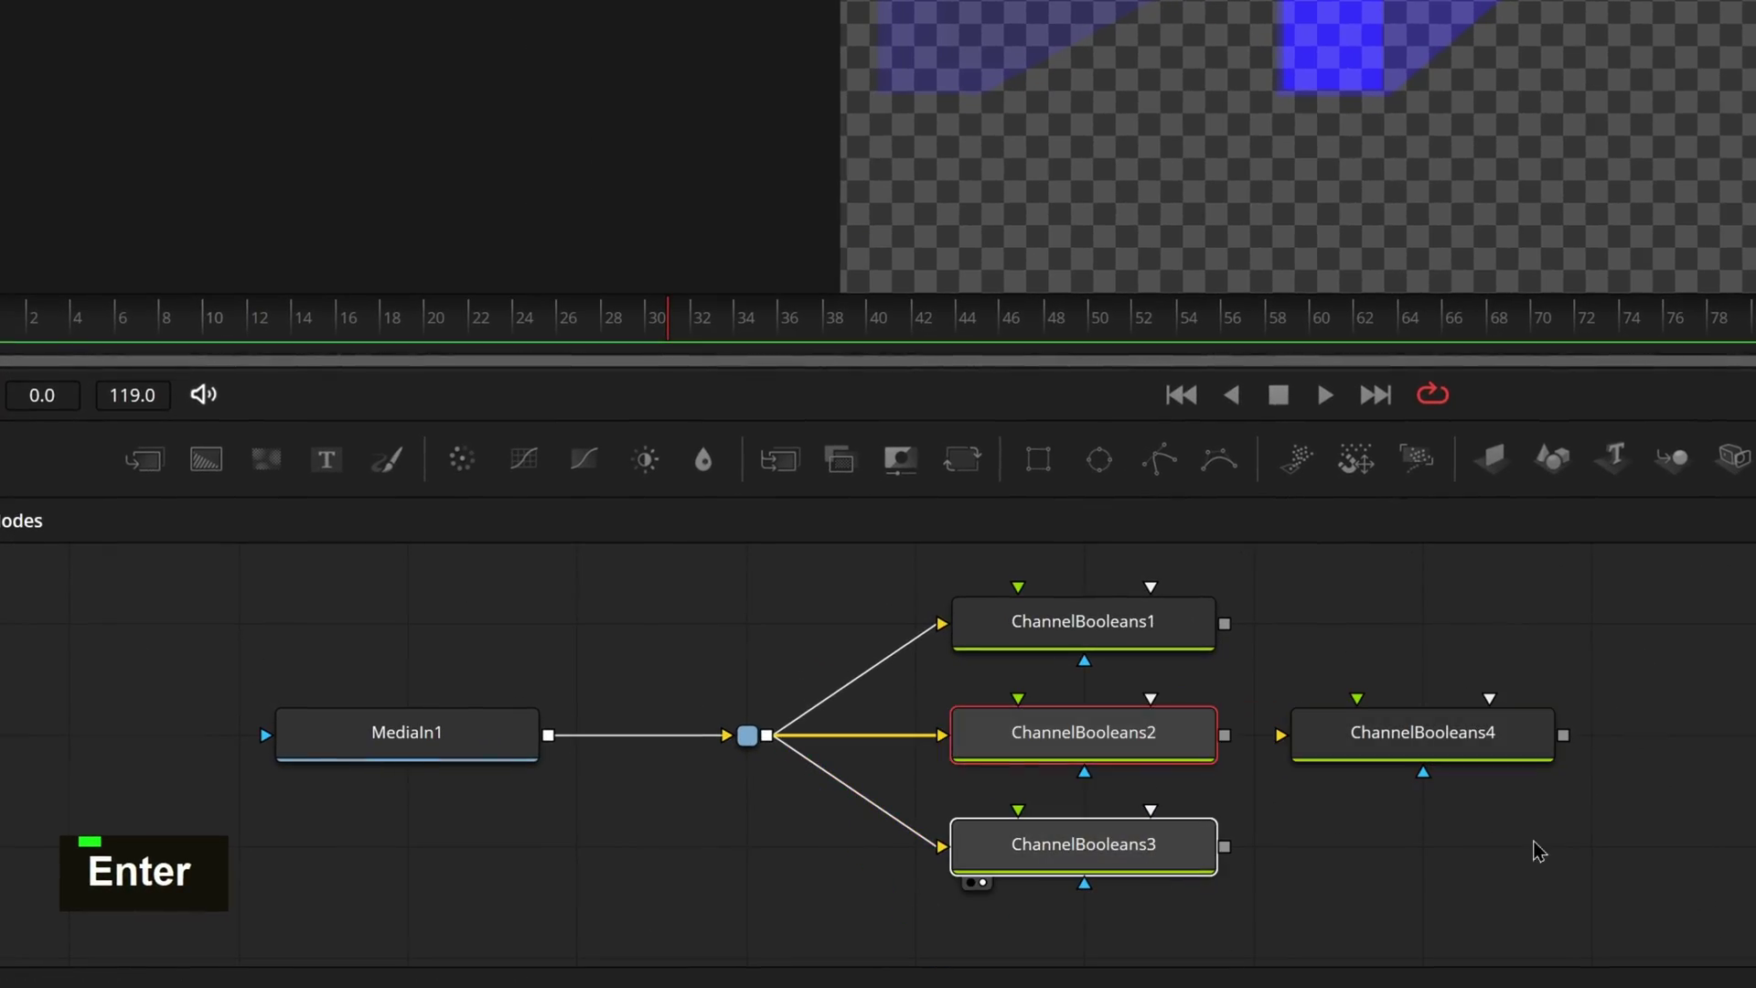
left_click(1532, 846)
left_click_drag(1435, 732, 1435, 622)
left_click(1392, 822)
Step: Add ChannelBooleans5, link ChannelBooleans1 and 2 into ChannelBooleans4, and ChannelBooleans3 and 4 into ChannelBooleans5
key("shift+space")
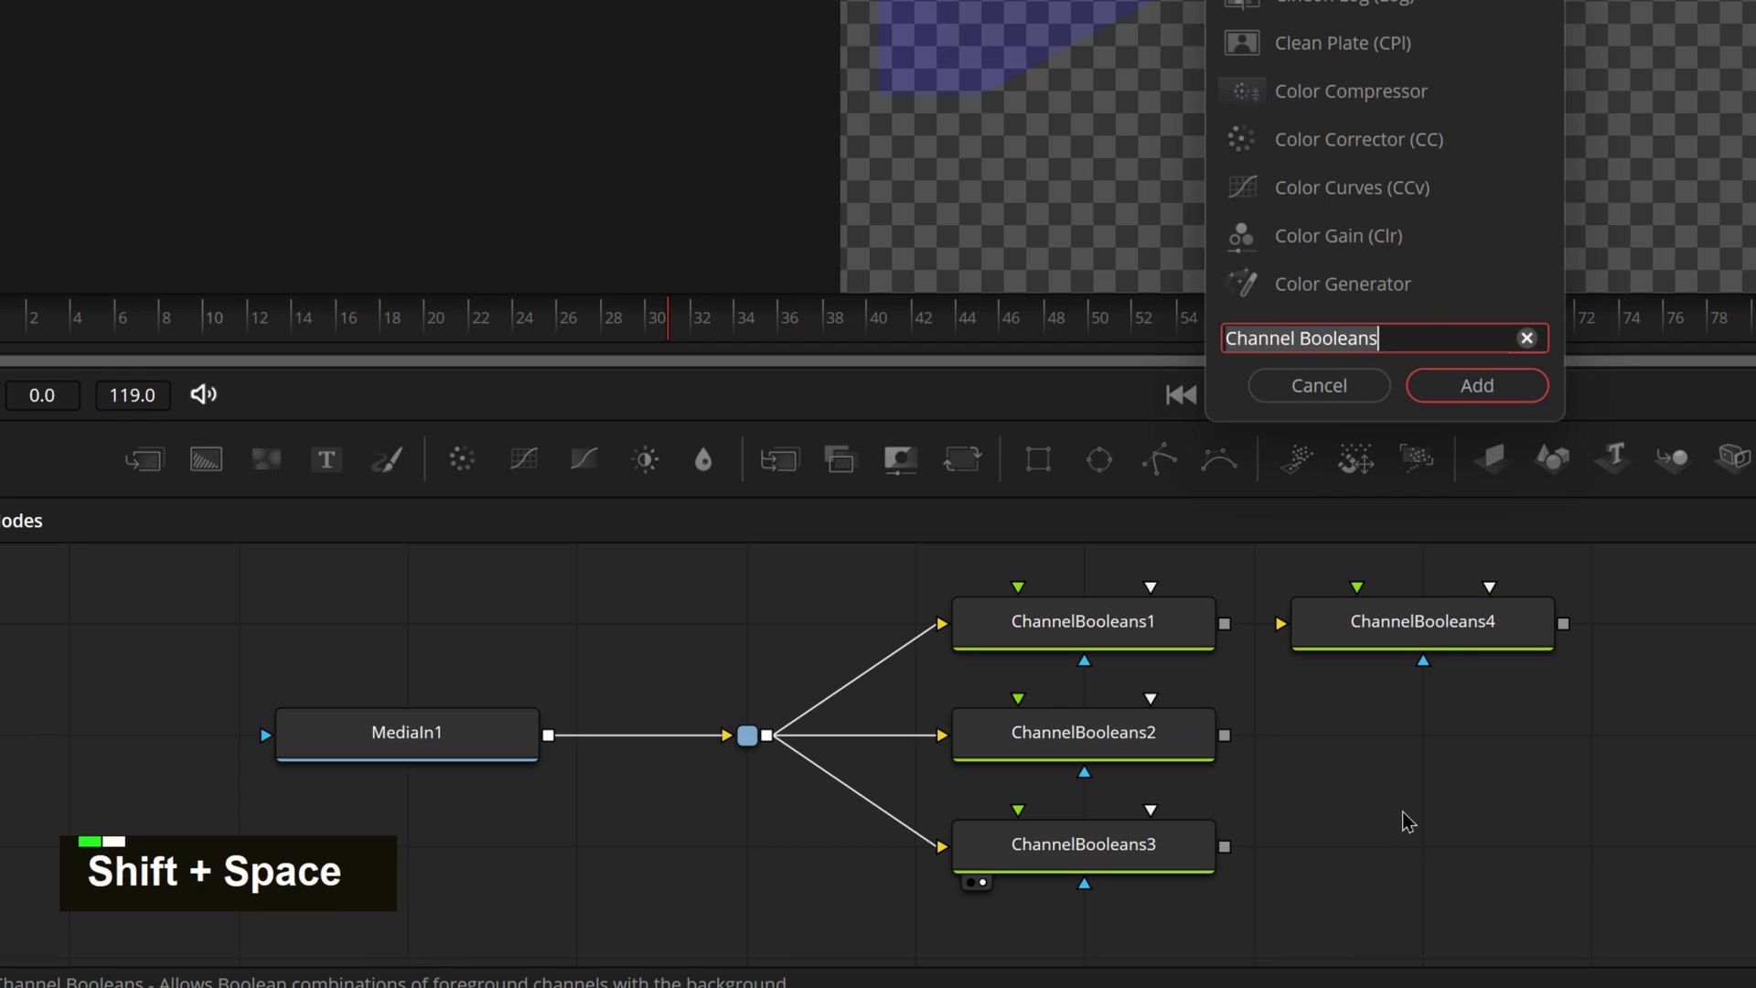
key("Return")
left_click_drag(1225, 623, 1281, 623)
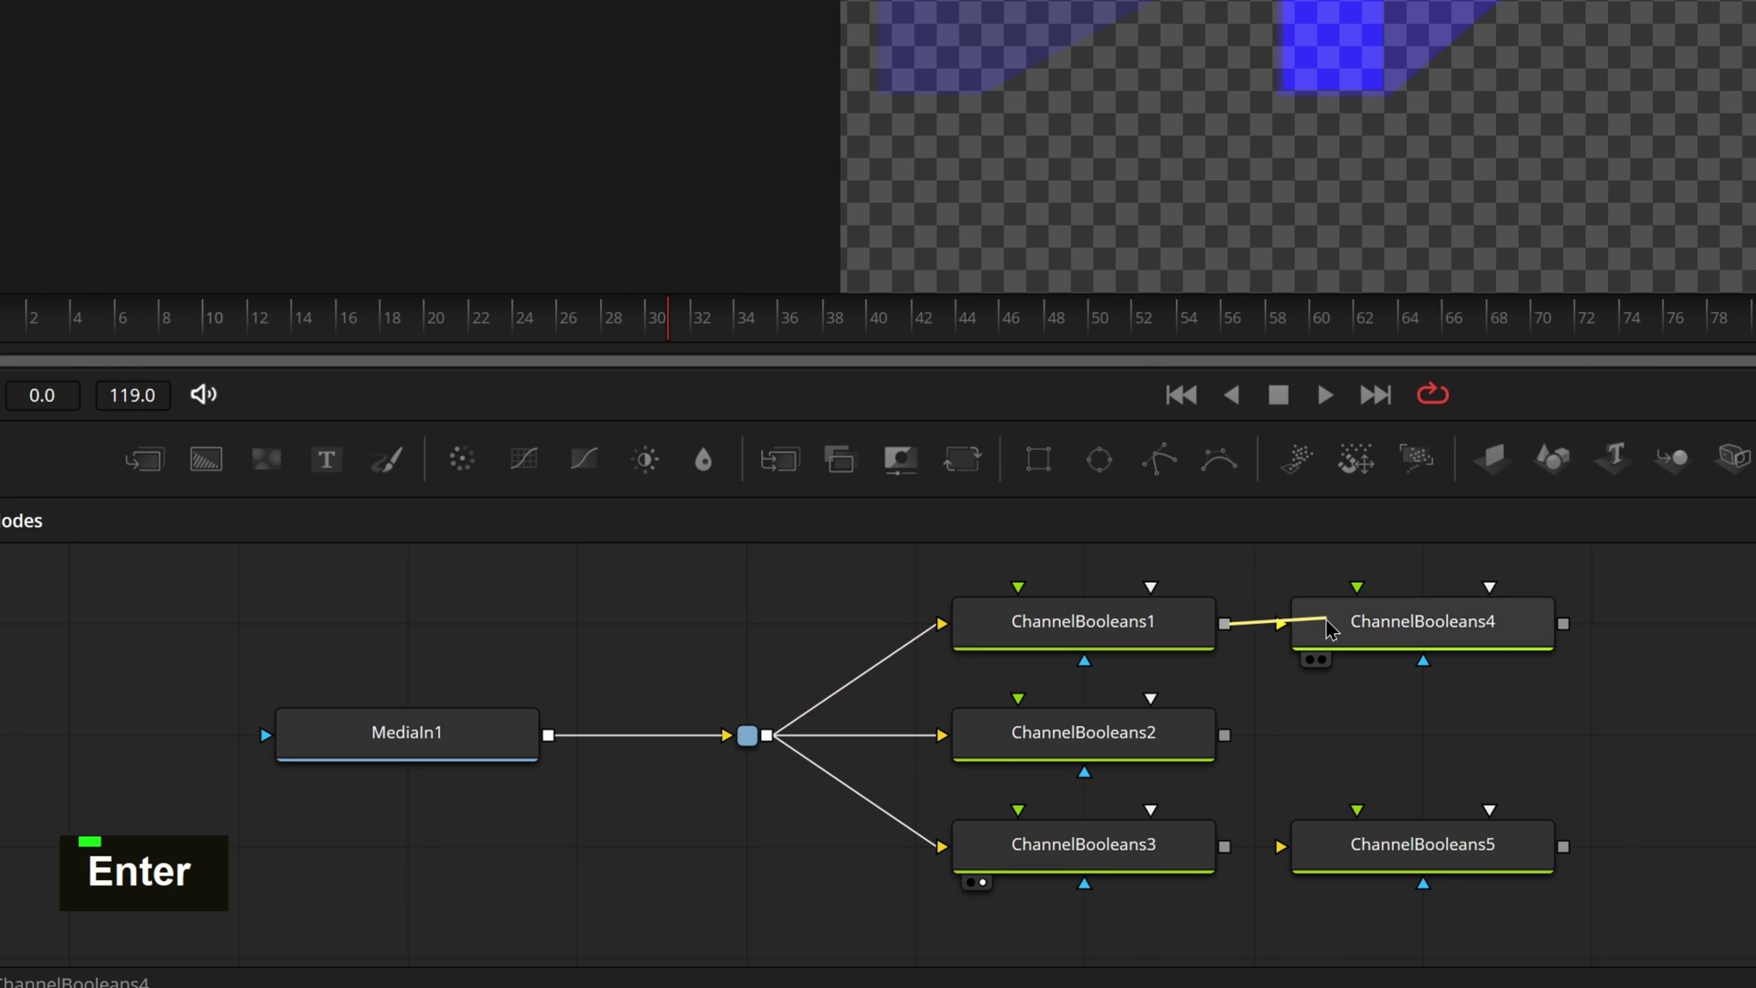
left_click_drag(1224, 734, 1423, 645)
left_click_drag(1262, 718, 1421, 628)
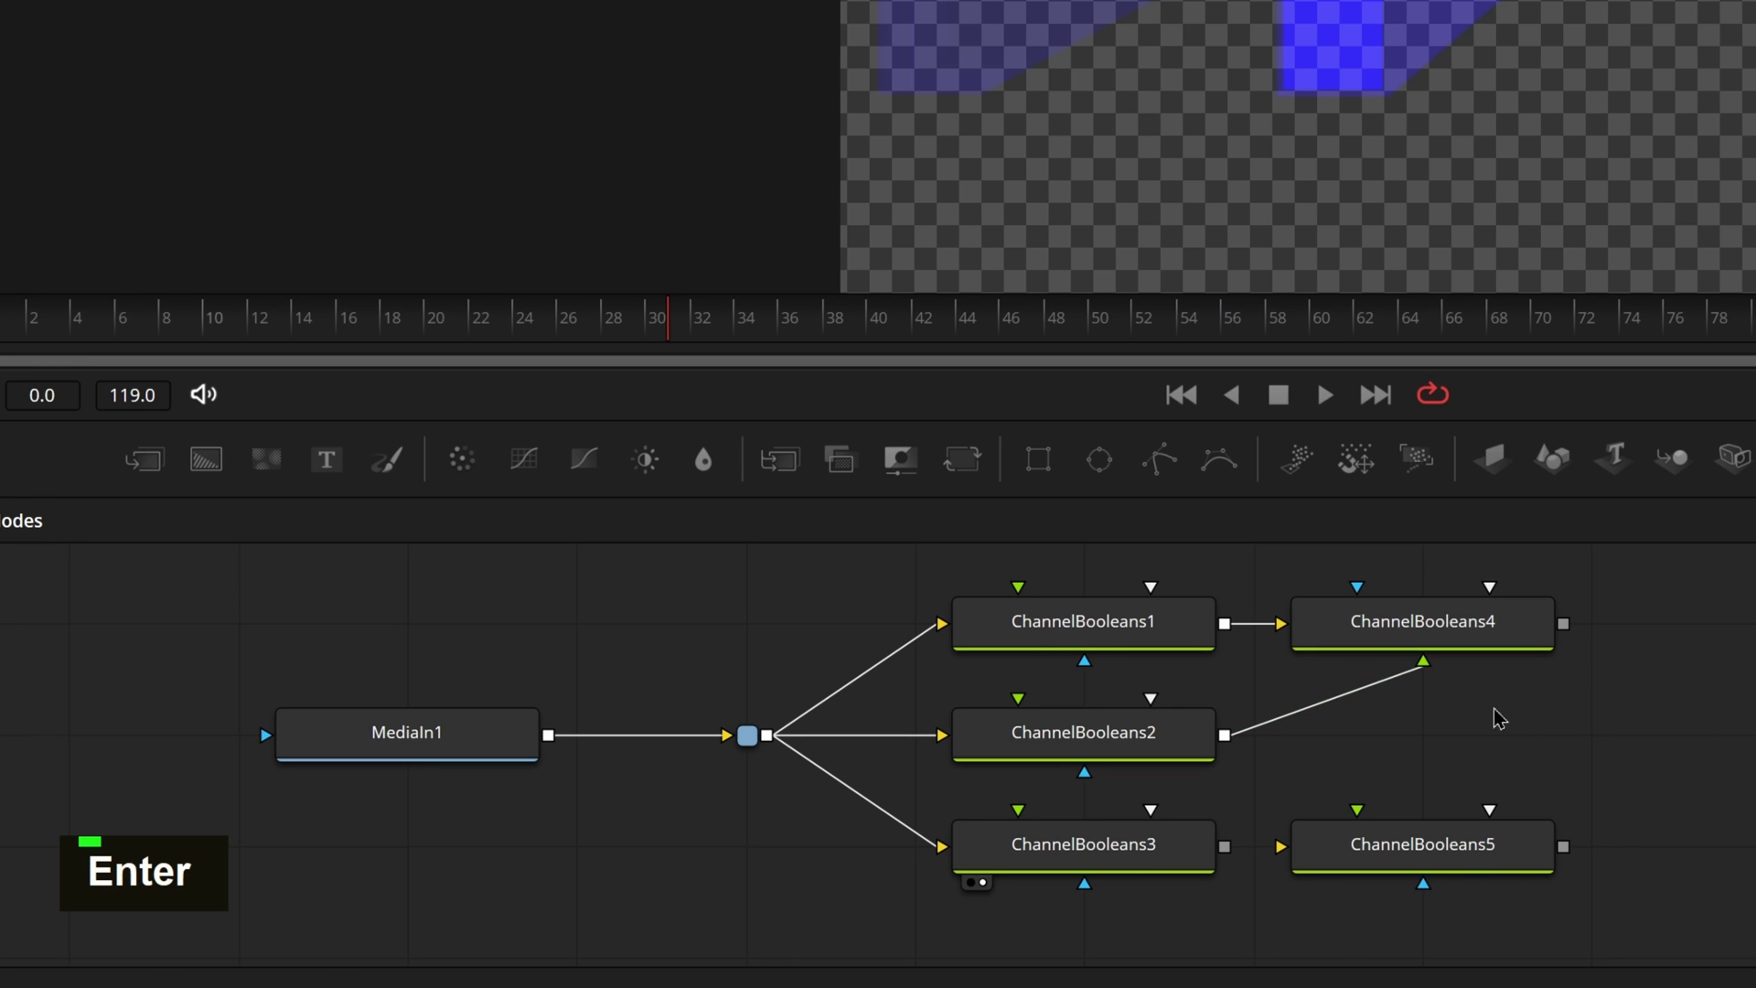
left_click_drag(1225, 846, 1413, 851)
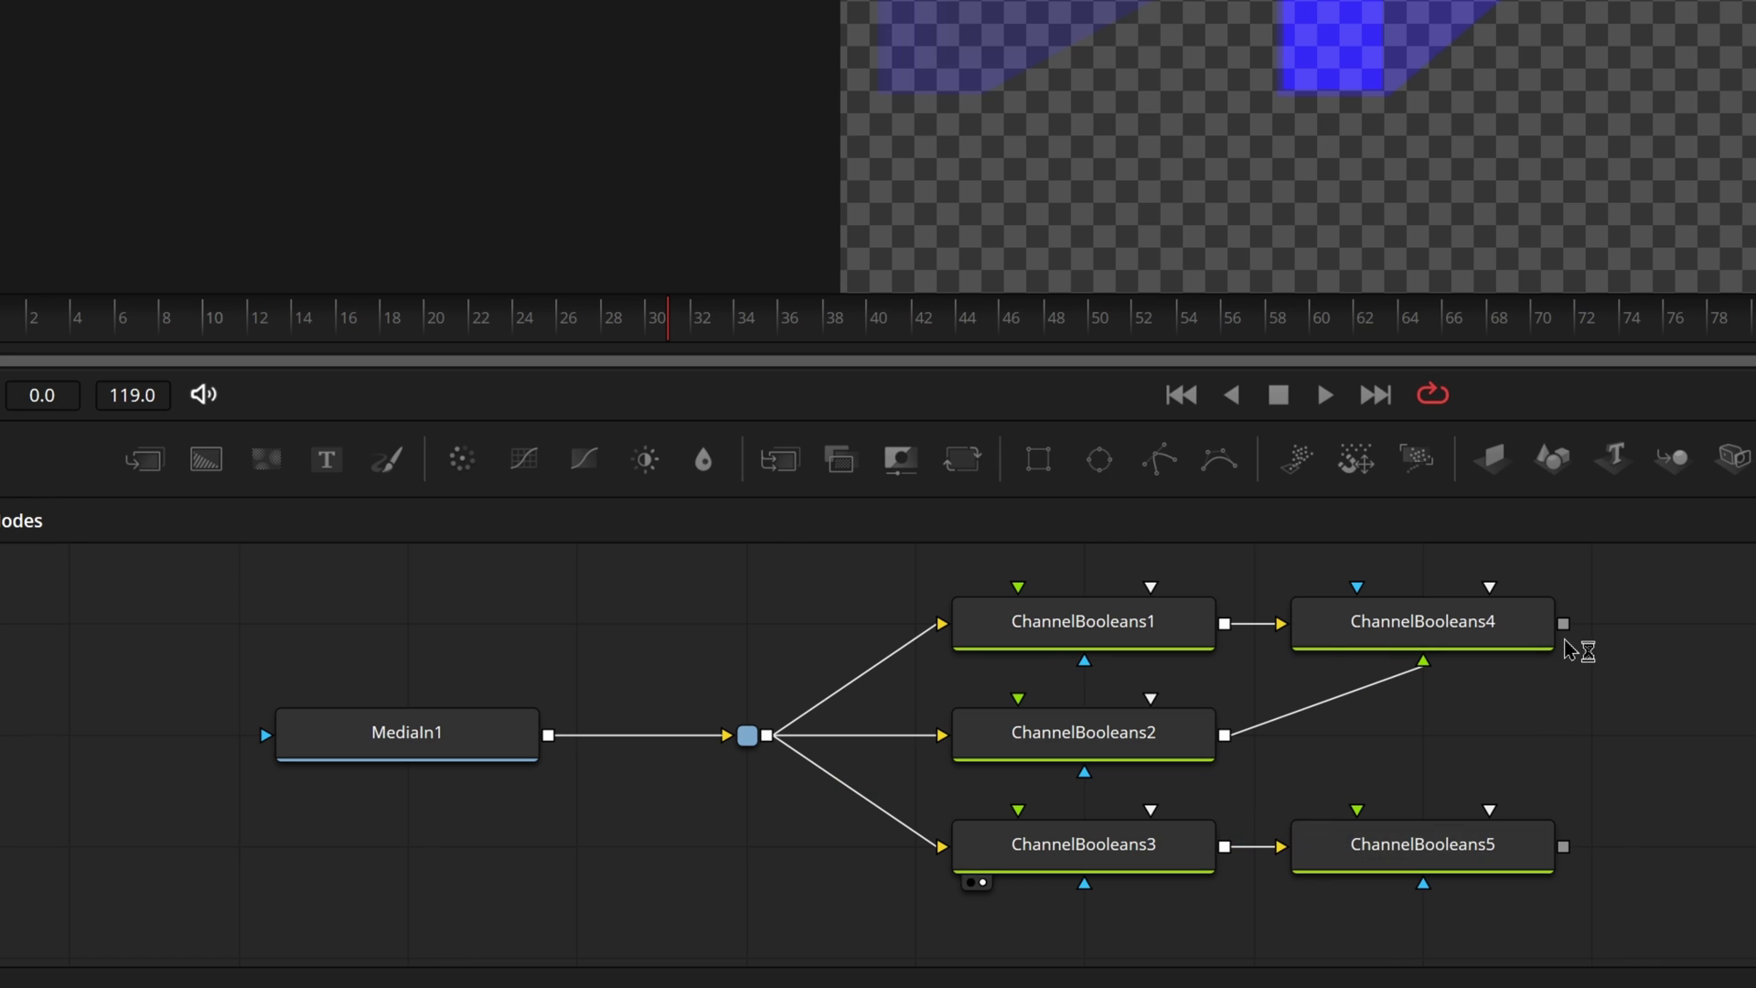
left_click_drag(1562, 623, 1490, 814)
left_click(1463, 622)
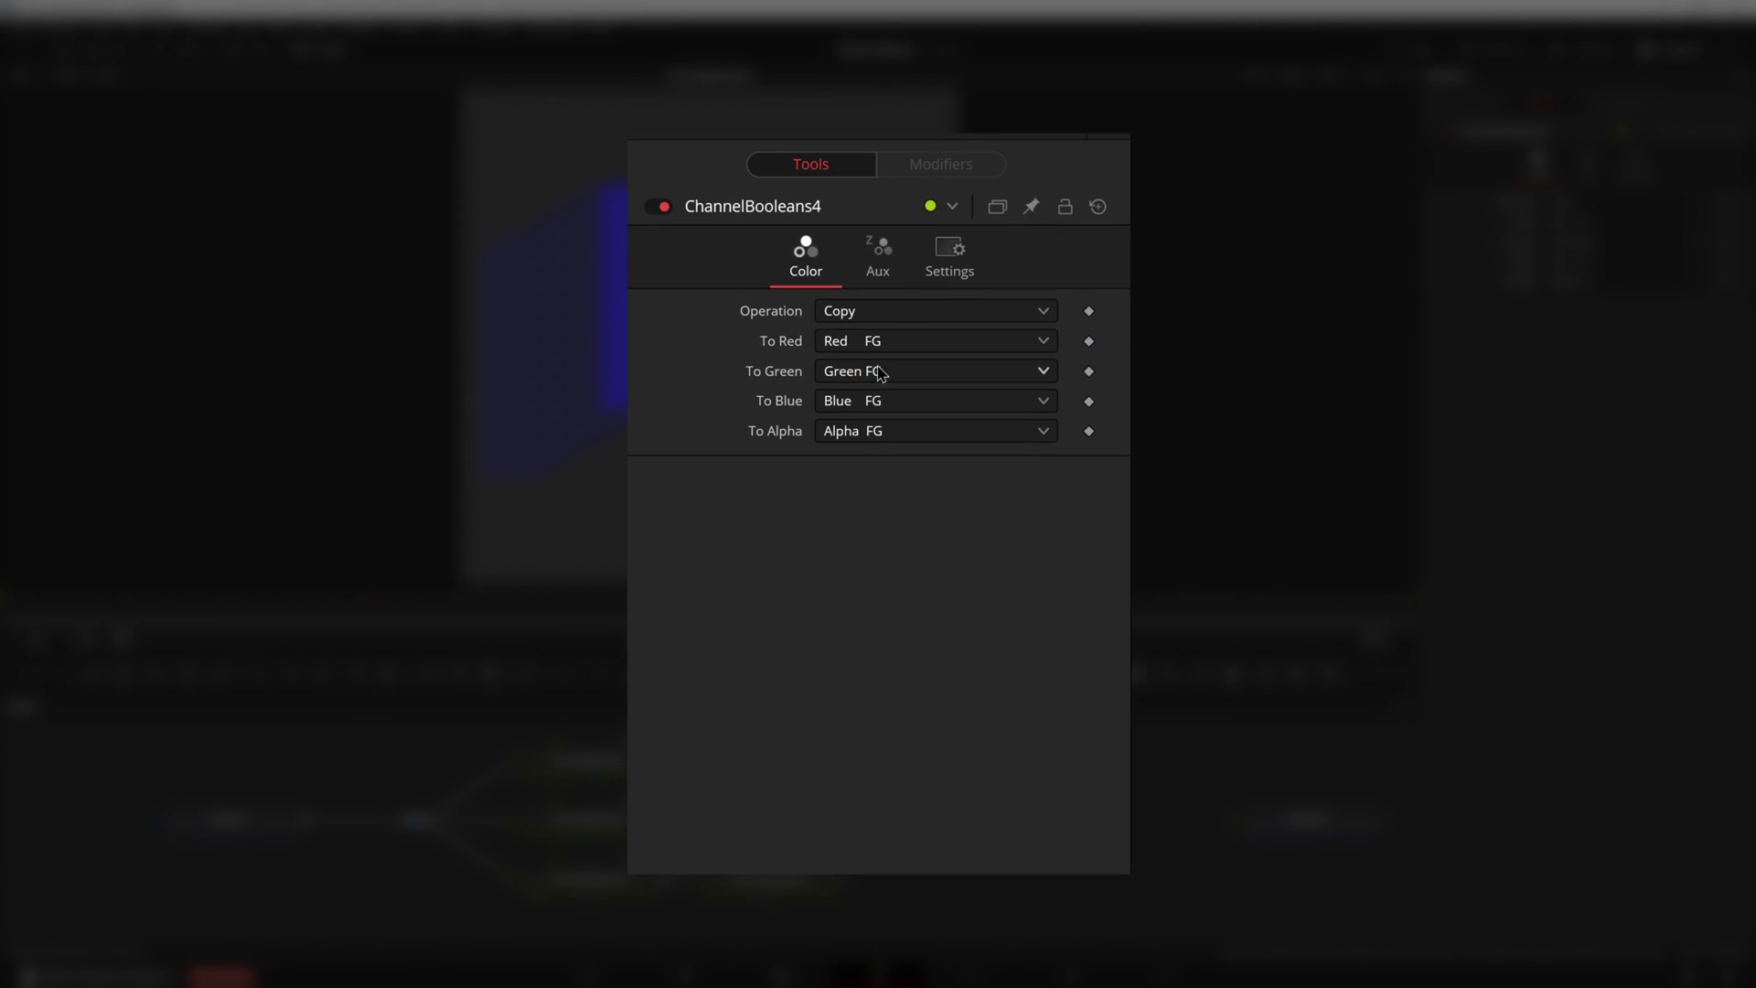
Step: Set ChannelBooleans4's To Blue and To Alpha to Black and its Operation to Add
left_click(871, 401)
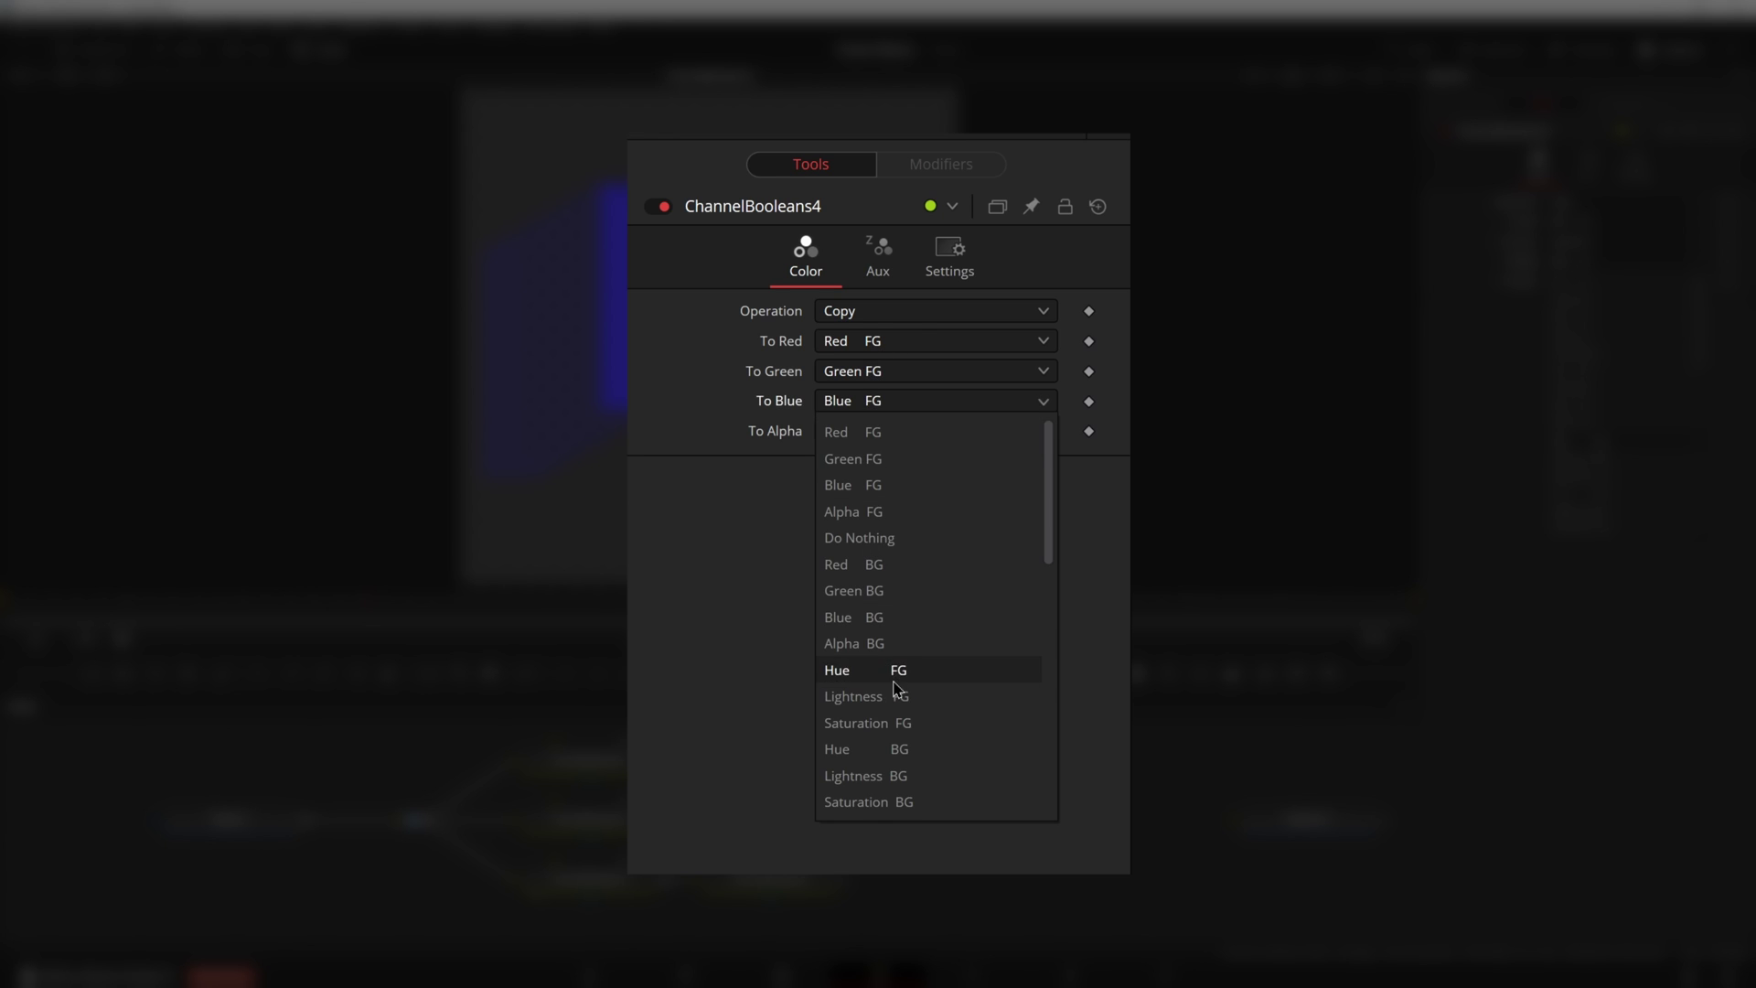
scroll(880, 713, "down", 2)
left_click(876, 747)
left_click(869, 431)
left_click(864, 312)
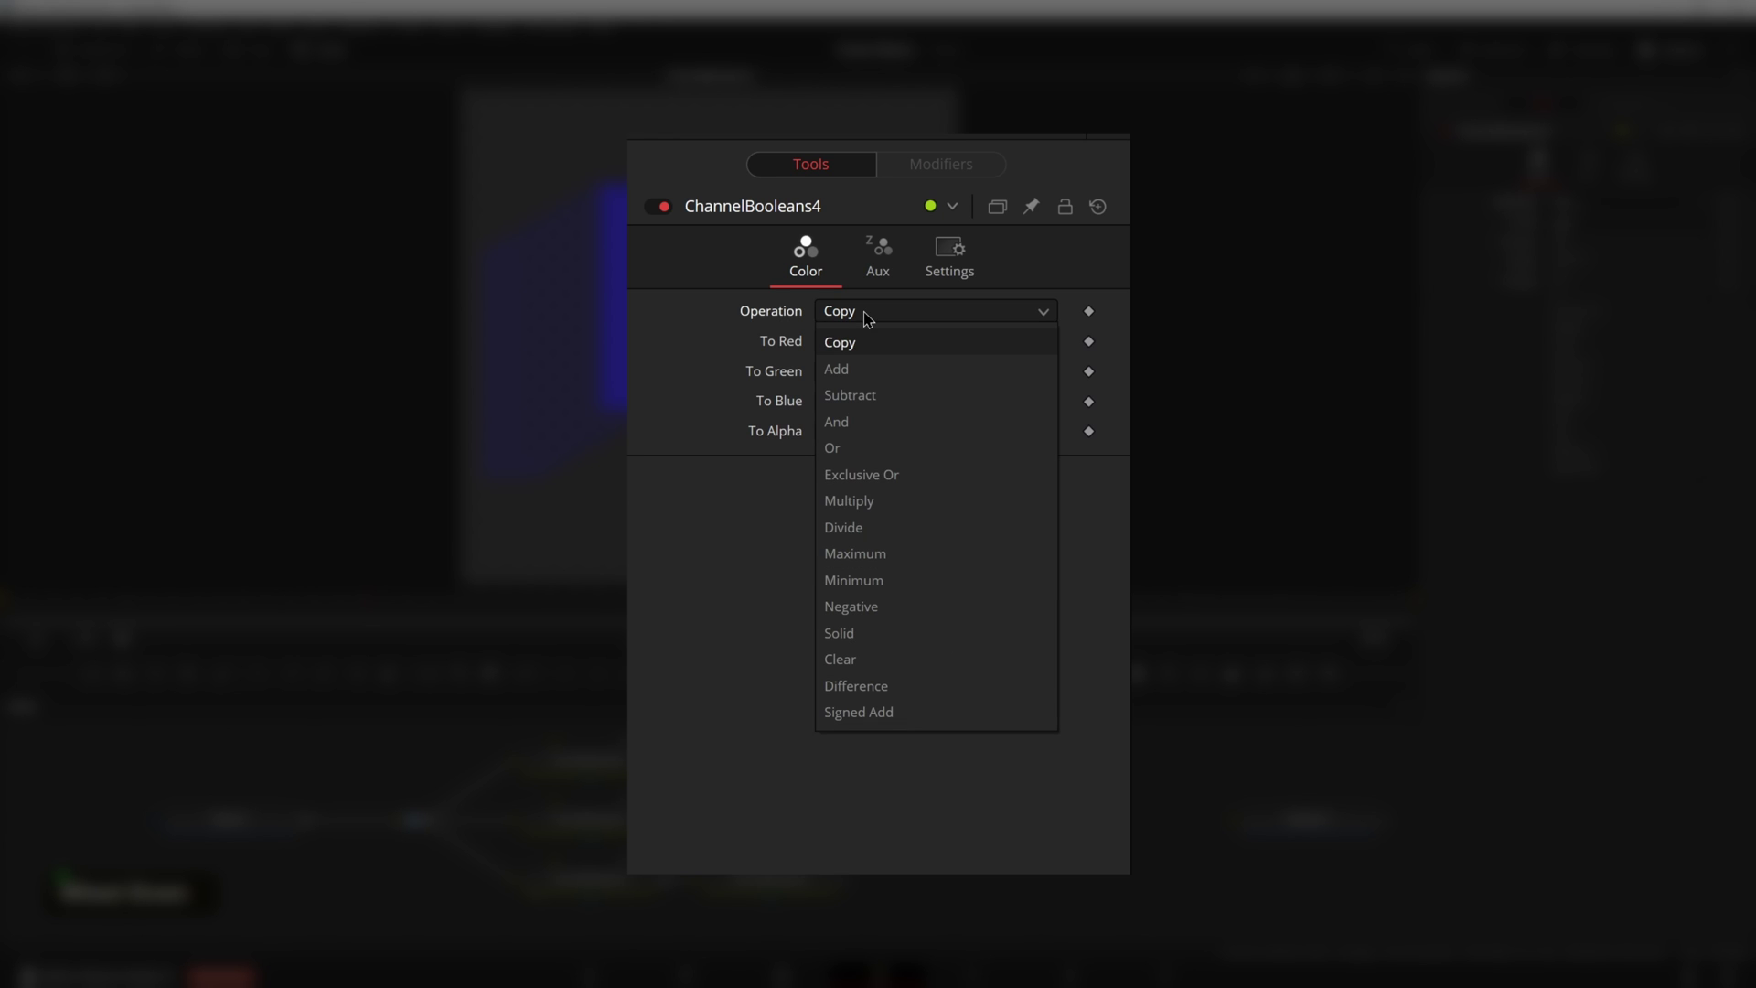
left_click(860, 368)
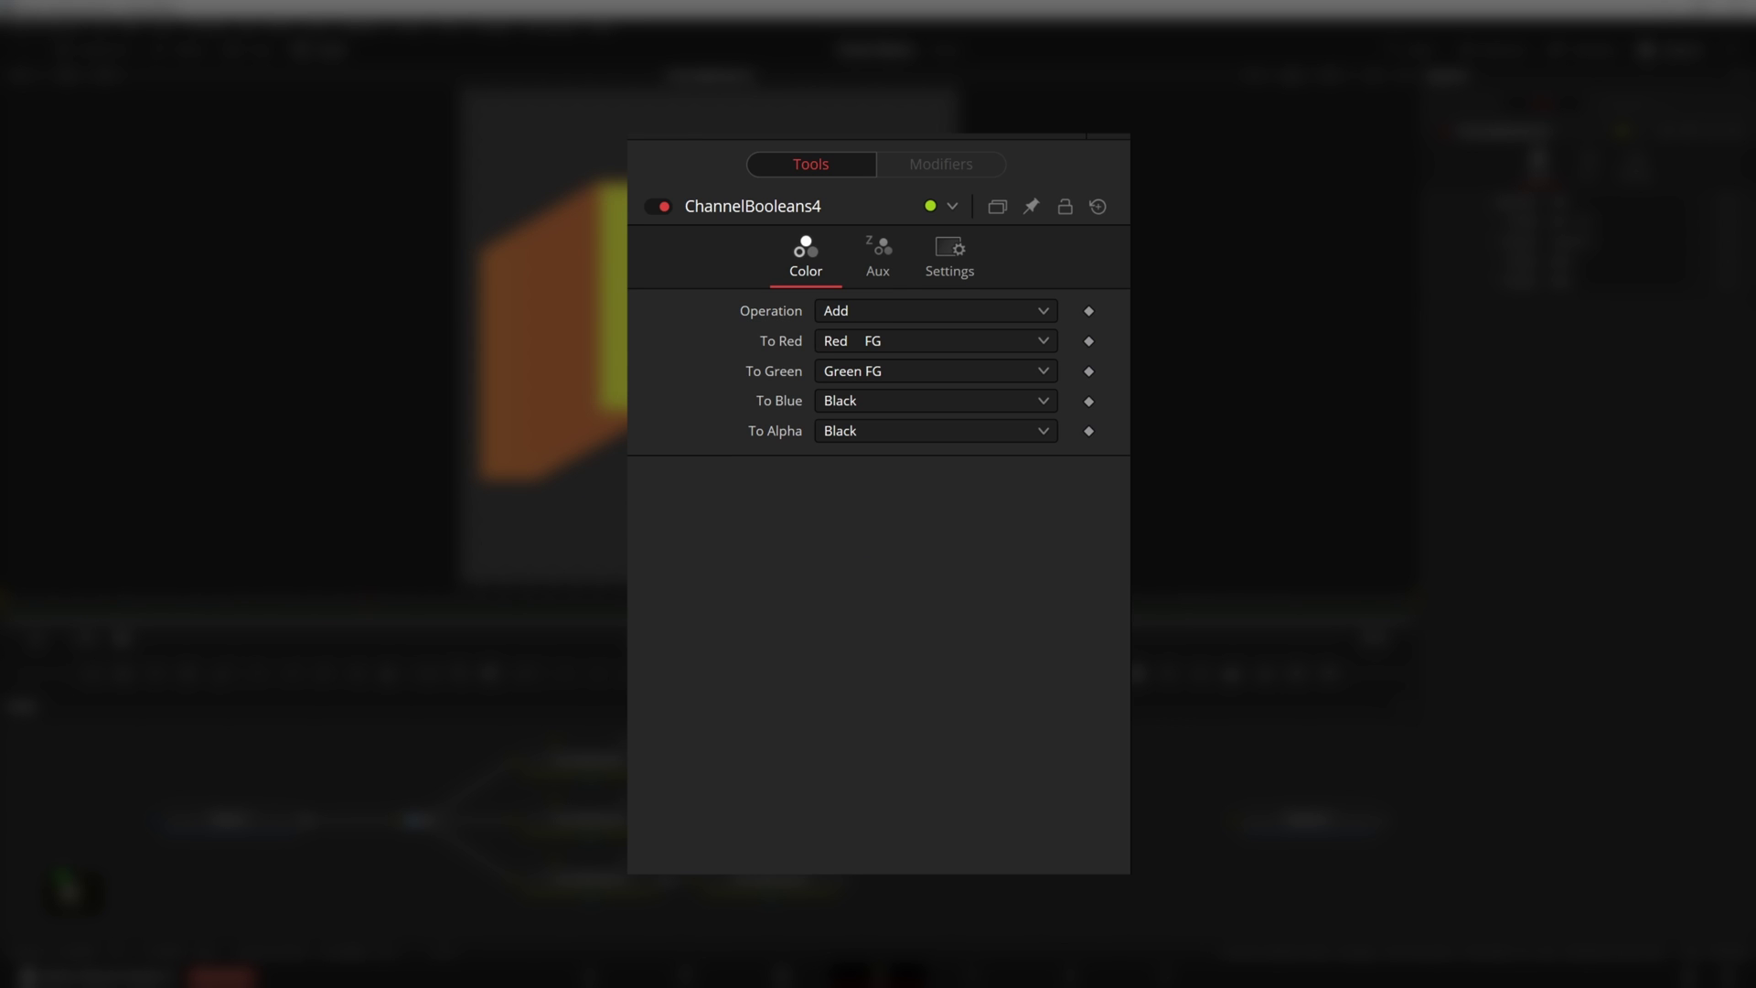
Step: Set ChannelBooleans5's Operation to Add
left_click(771, 884)
left_click(864, 311)
left_click(860, 369)
Step: Link the original routed image into Merge1, which combines it with ChannelBooleans5 and feeds MediaOut1
middle_click(924, 815)
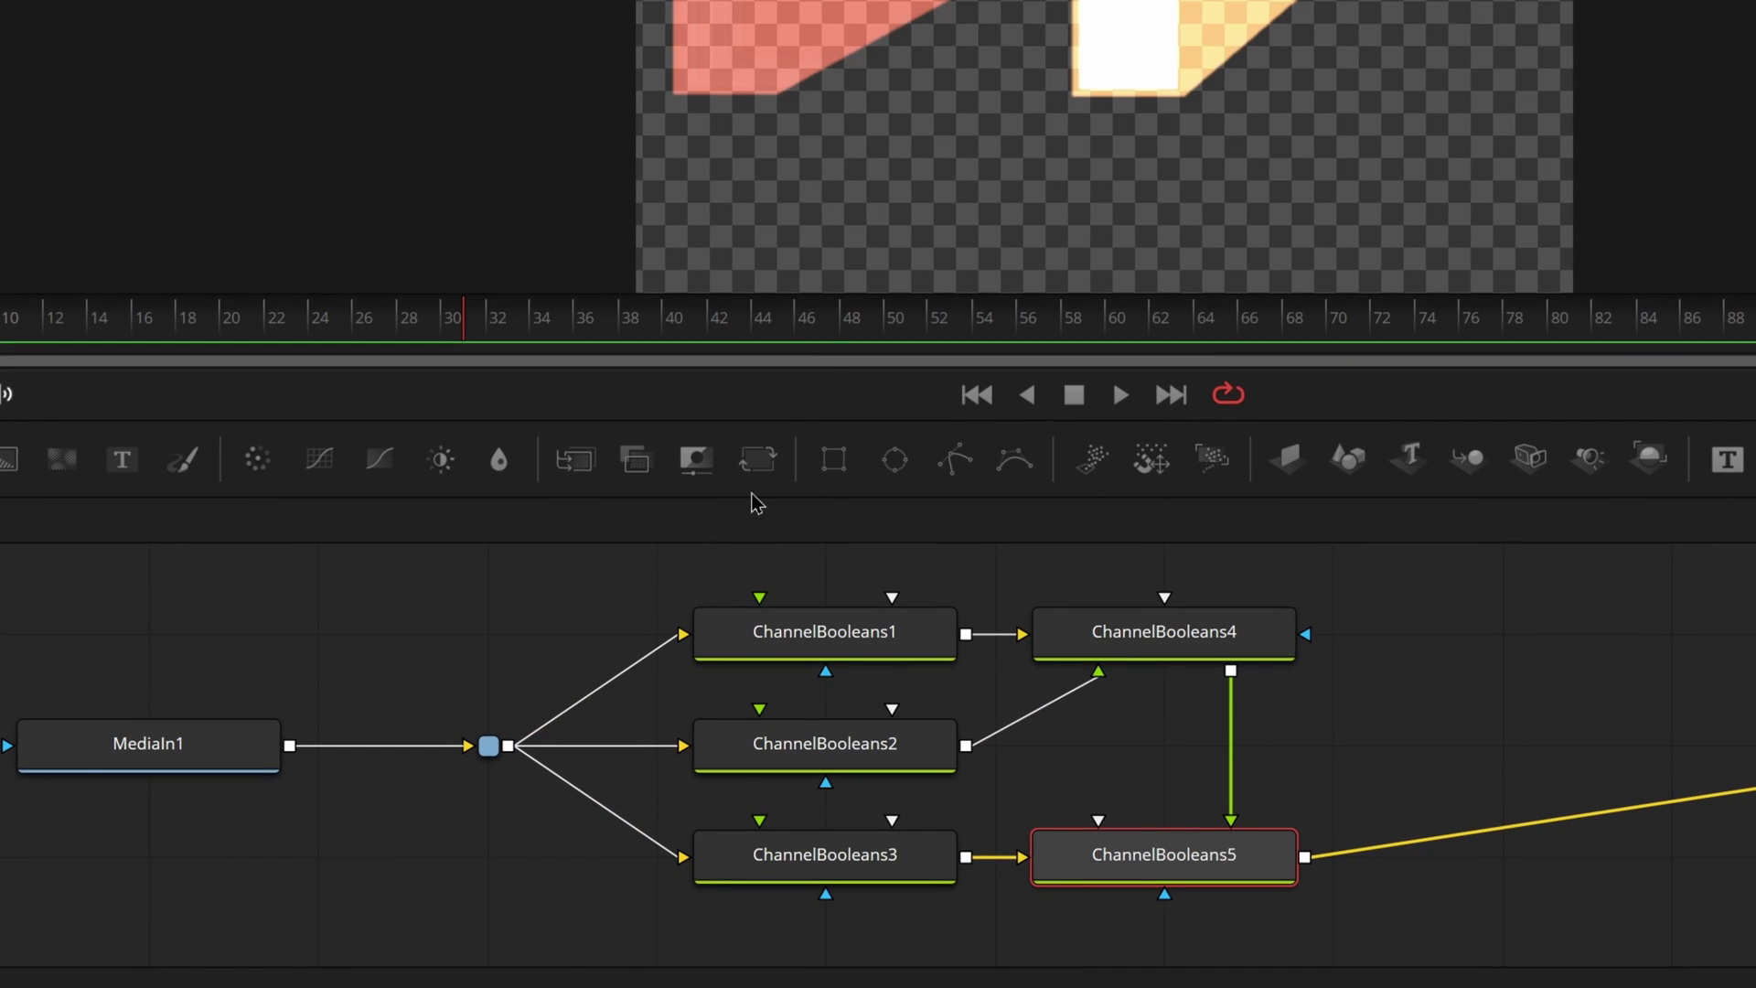
left_click_drag(509, 745, 1314, 867)
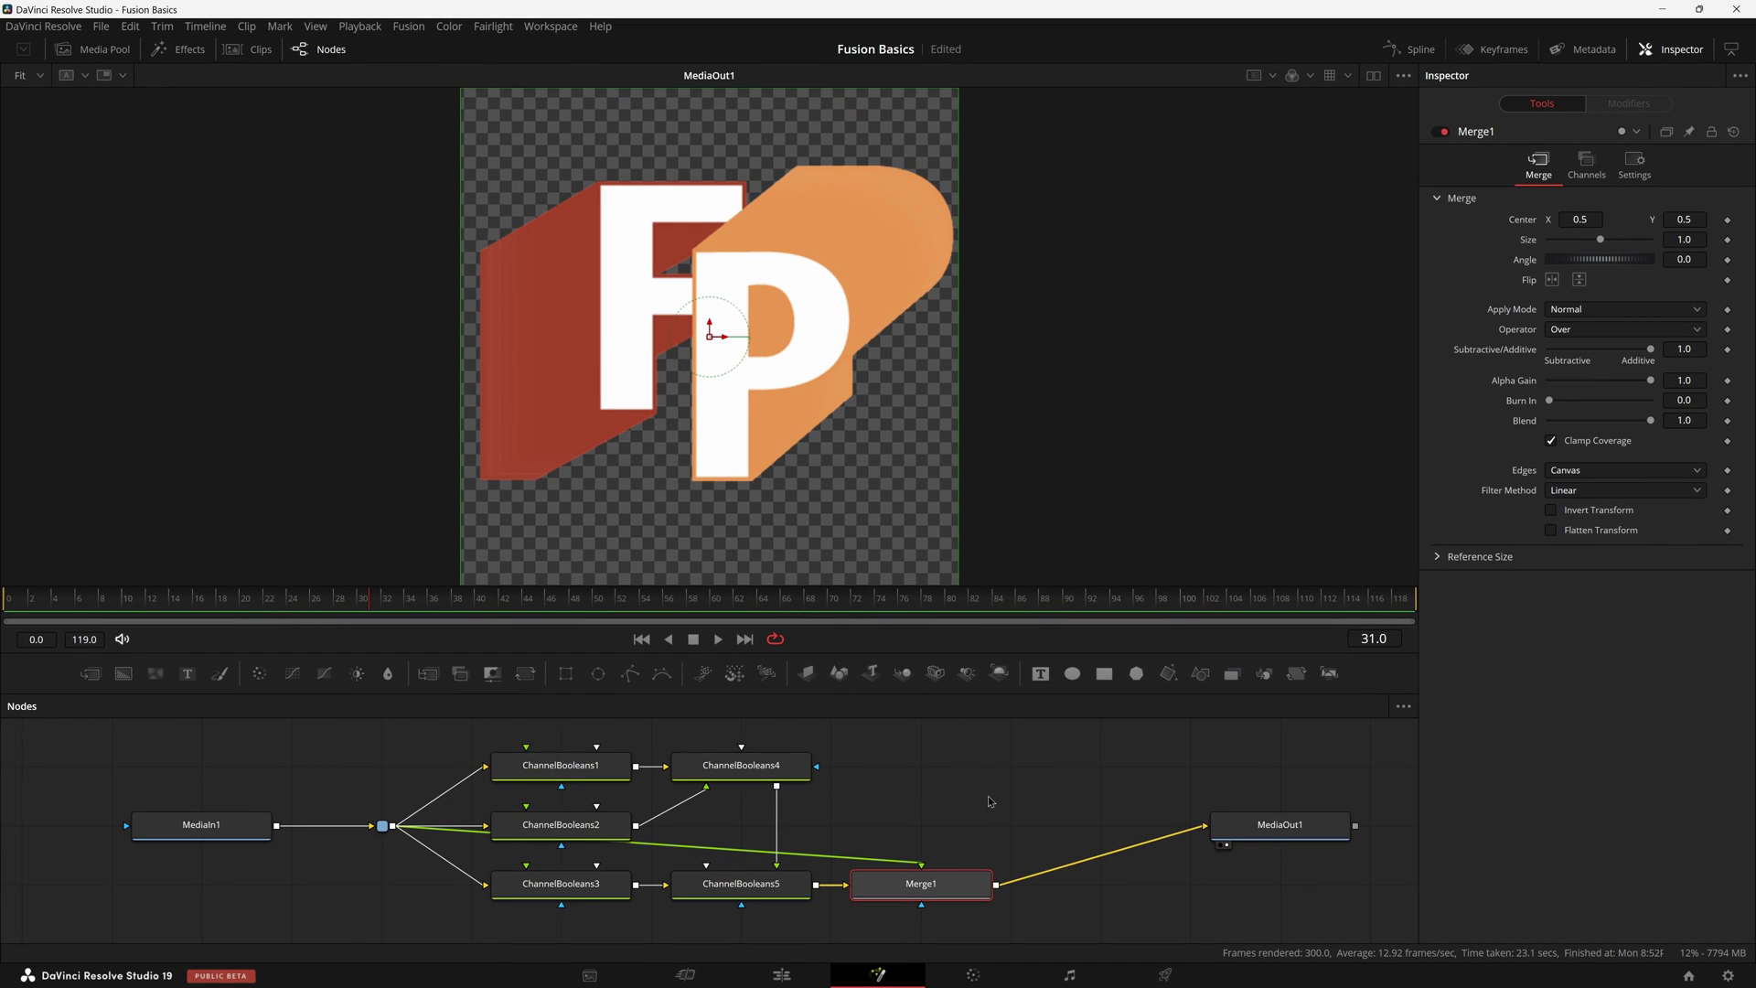
left_click_drag(369, 827, 426, 817)
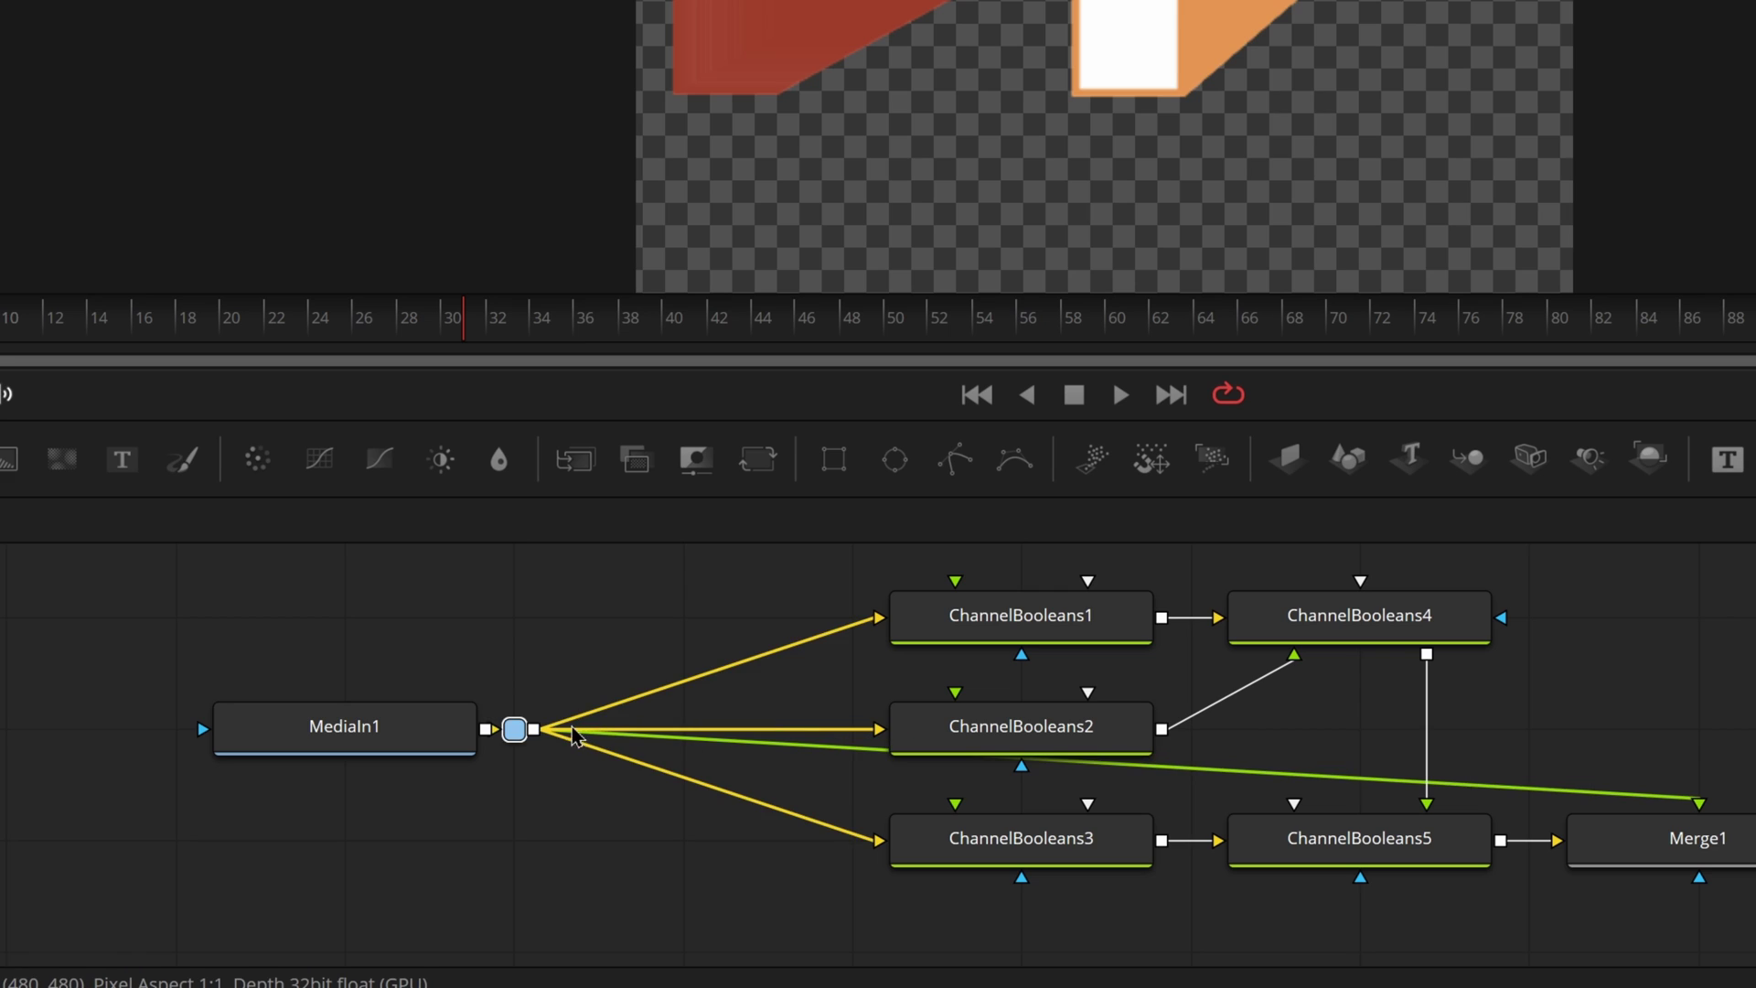
Step: Add a Transform node (xf) and insert Transform1 between the router and ChannelBooleans1
left_click(597, 638)
key("shift+space")
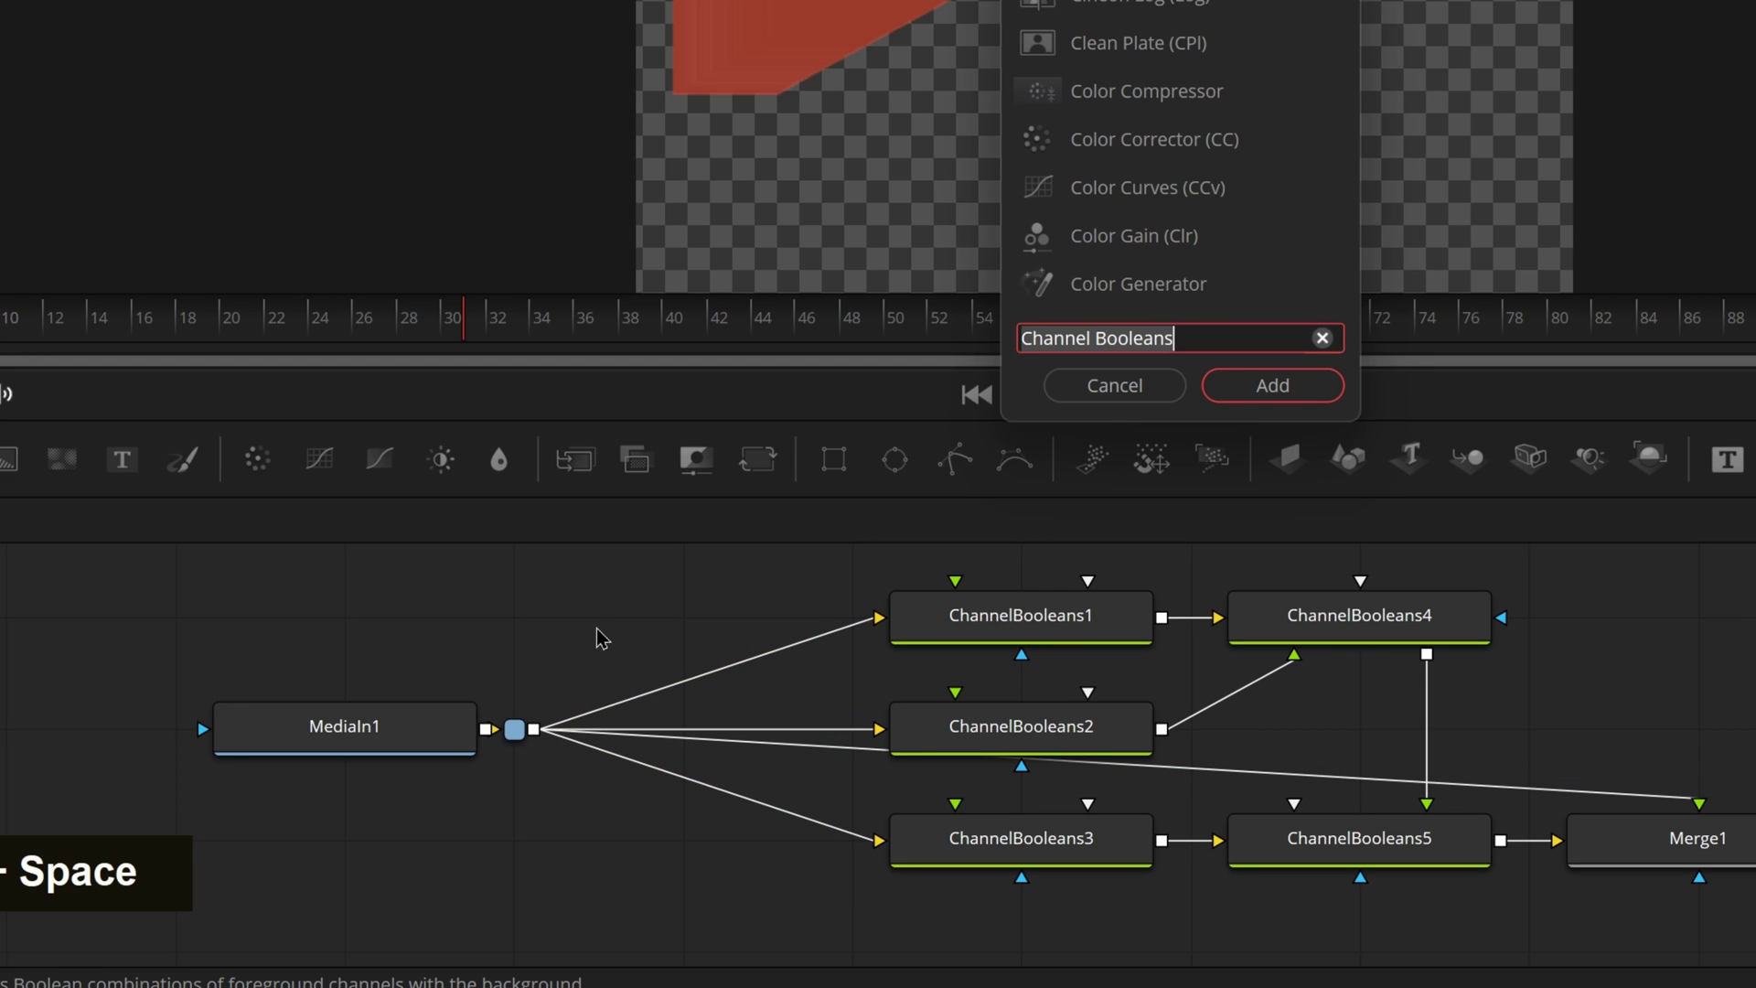
type("xf")
key("Return")
left_click_drag(599, 637, 769, 637)
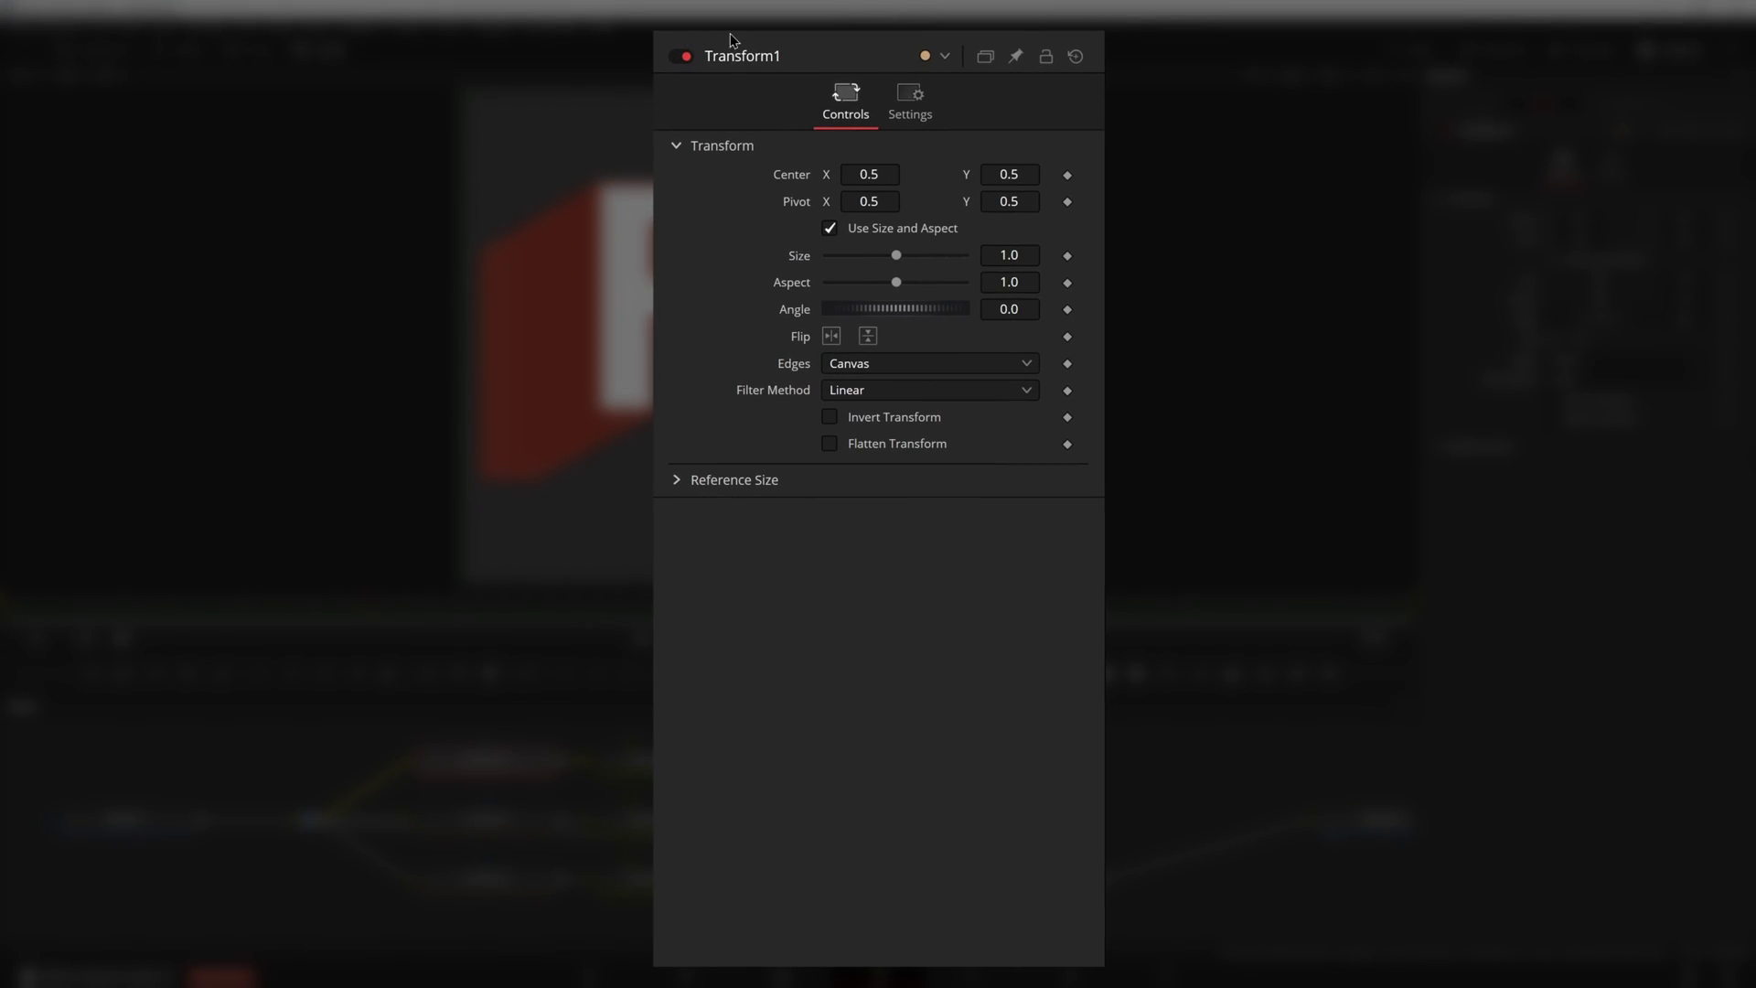
Step: Pin Transform1 in the Inspector and add an expression to Transform2's Center
left_click(1018, 61)
left_click(707, 709)
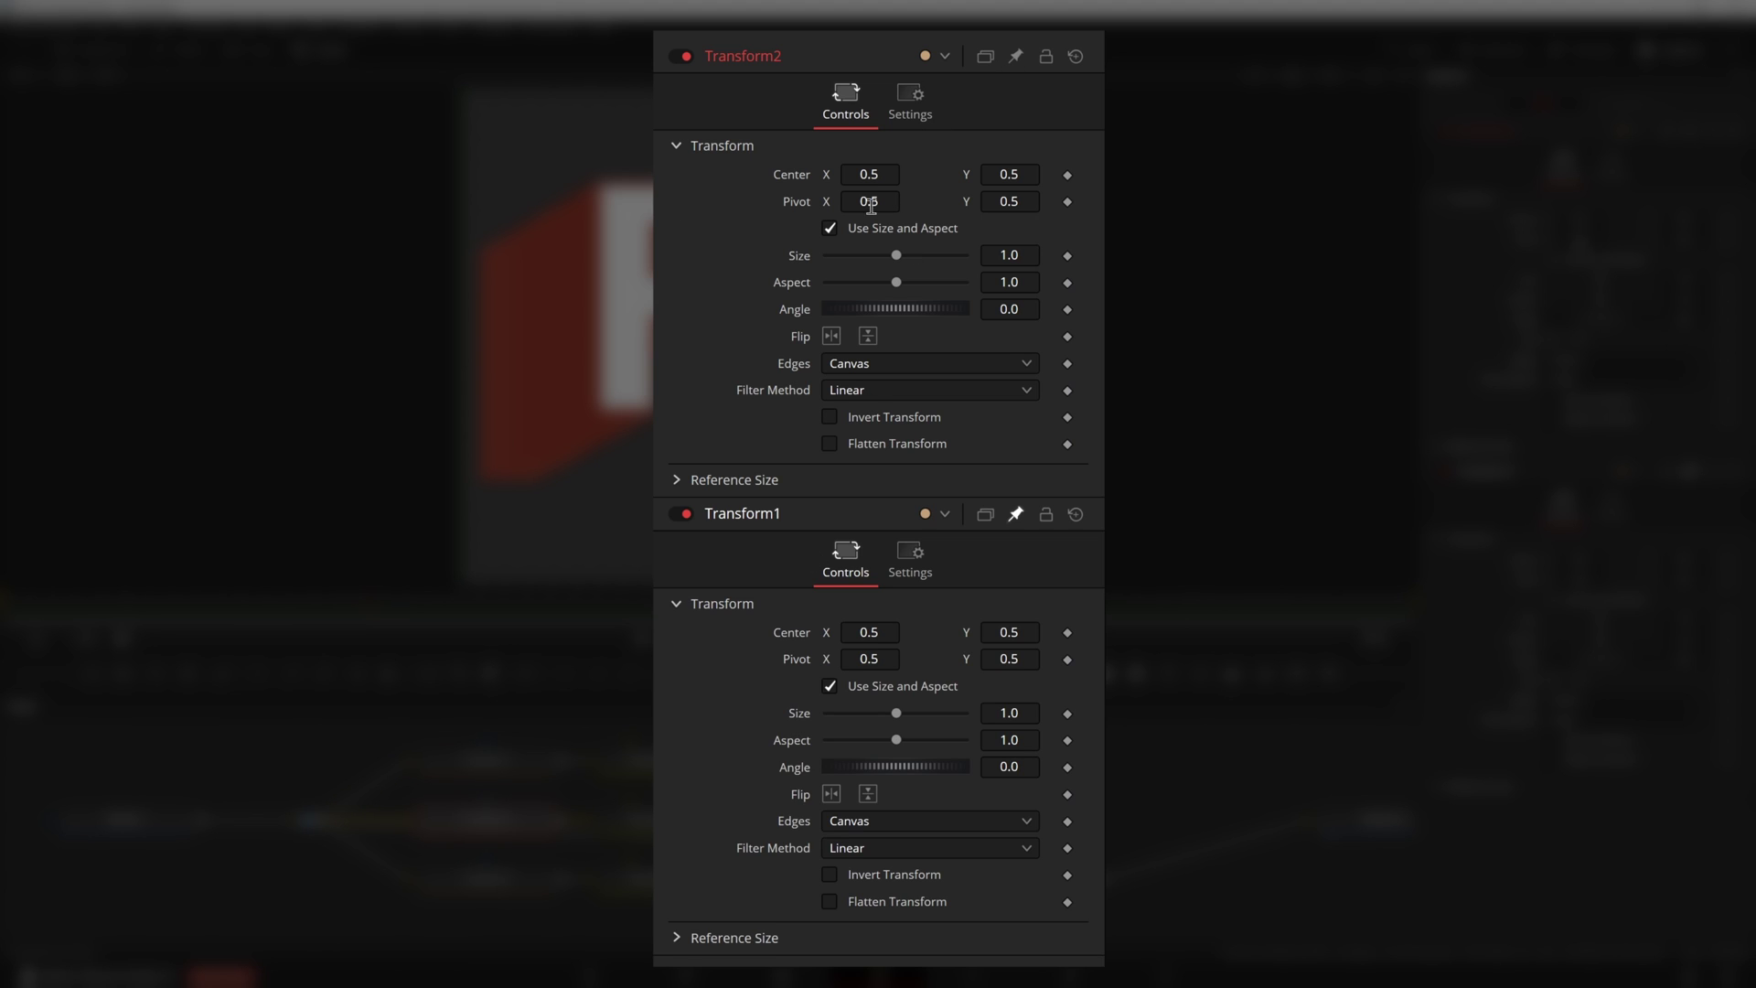
right_click(782, 178)
left_click(828, 435)
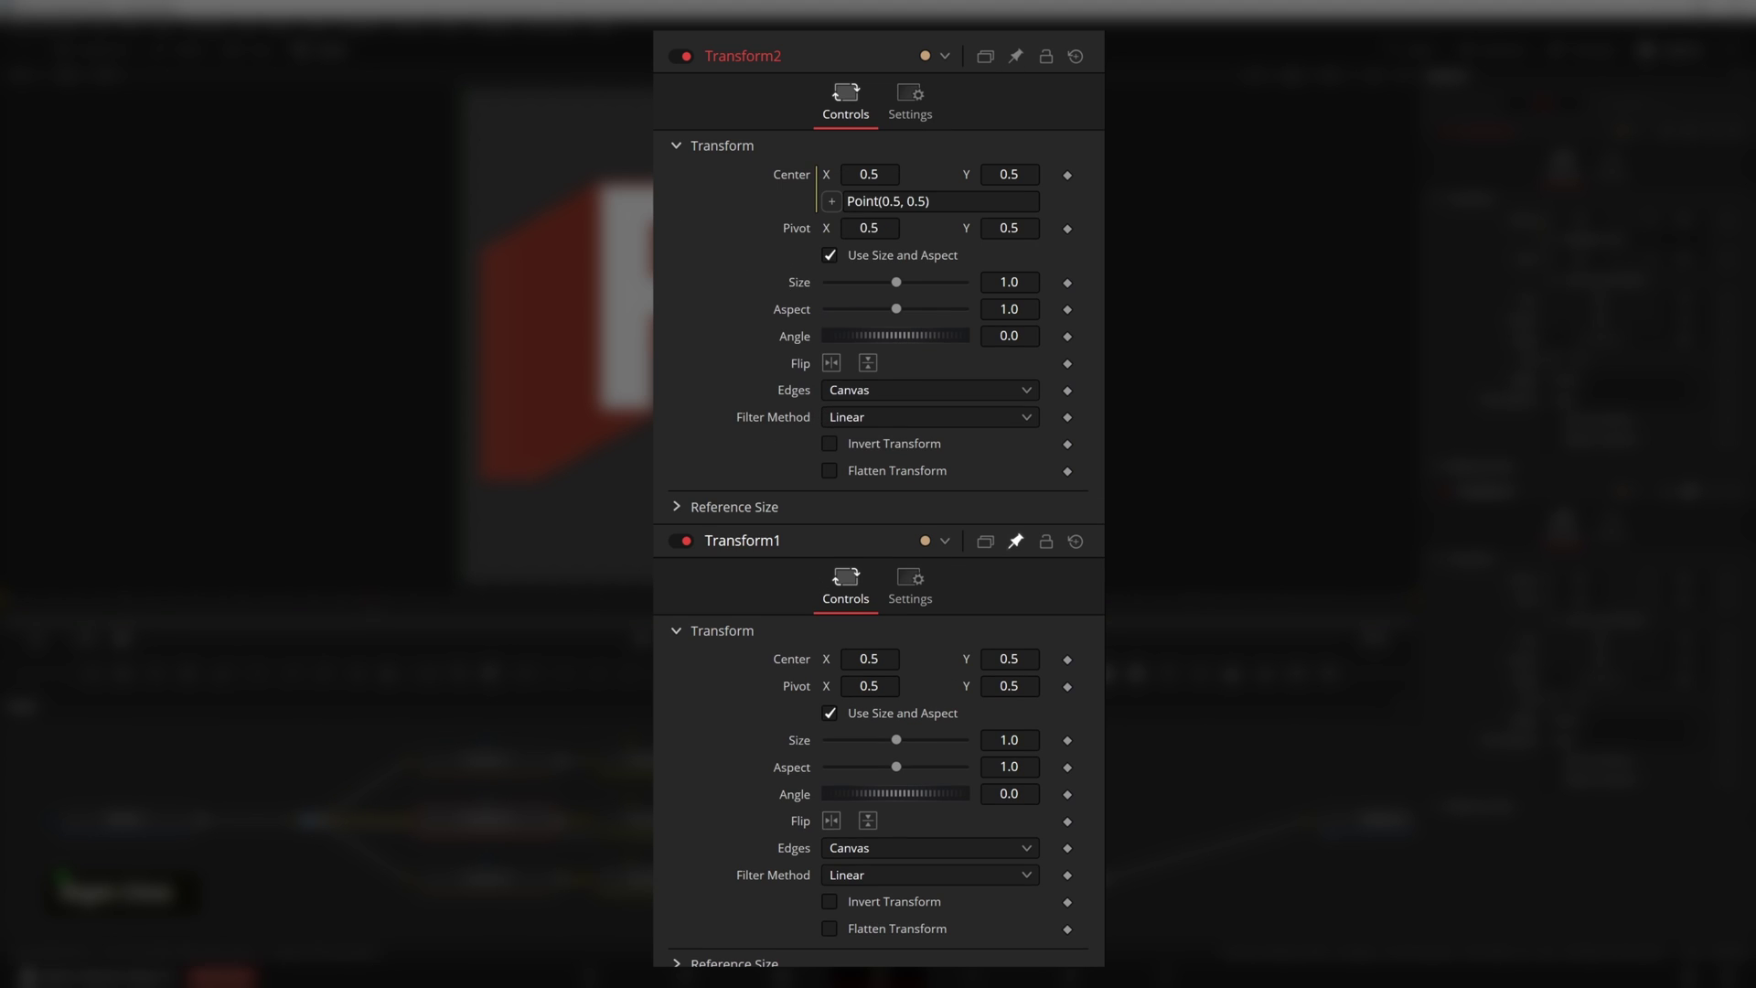
Step: Link the expression's X to Transform1.Center.X, giving Point(Transform1.Center.X, 0.5), and test it
left_click(889, 202)
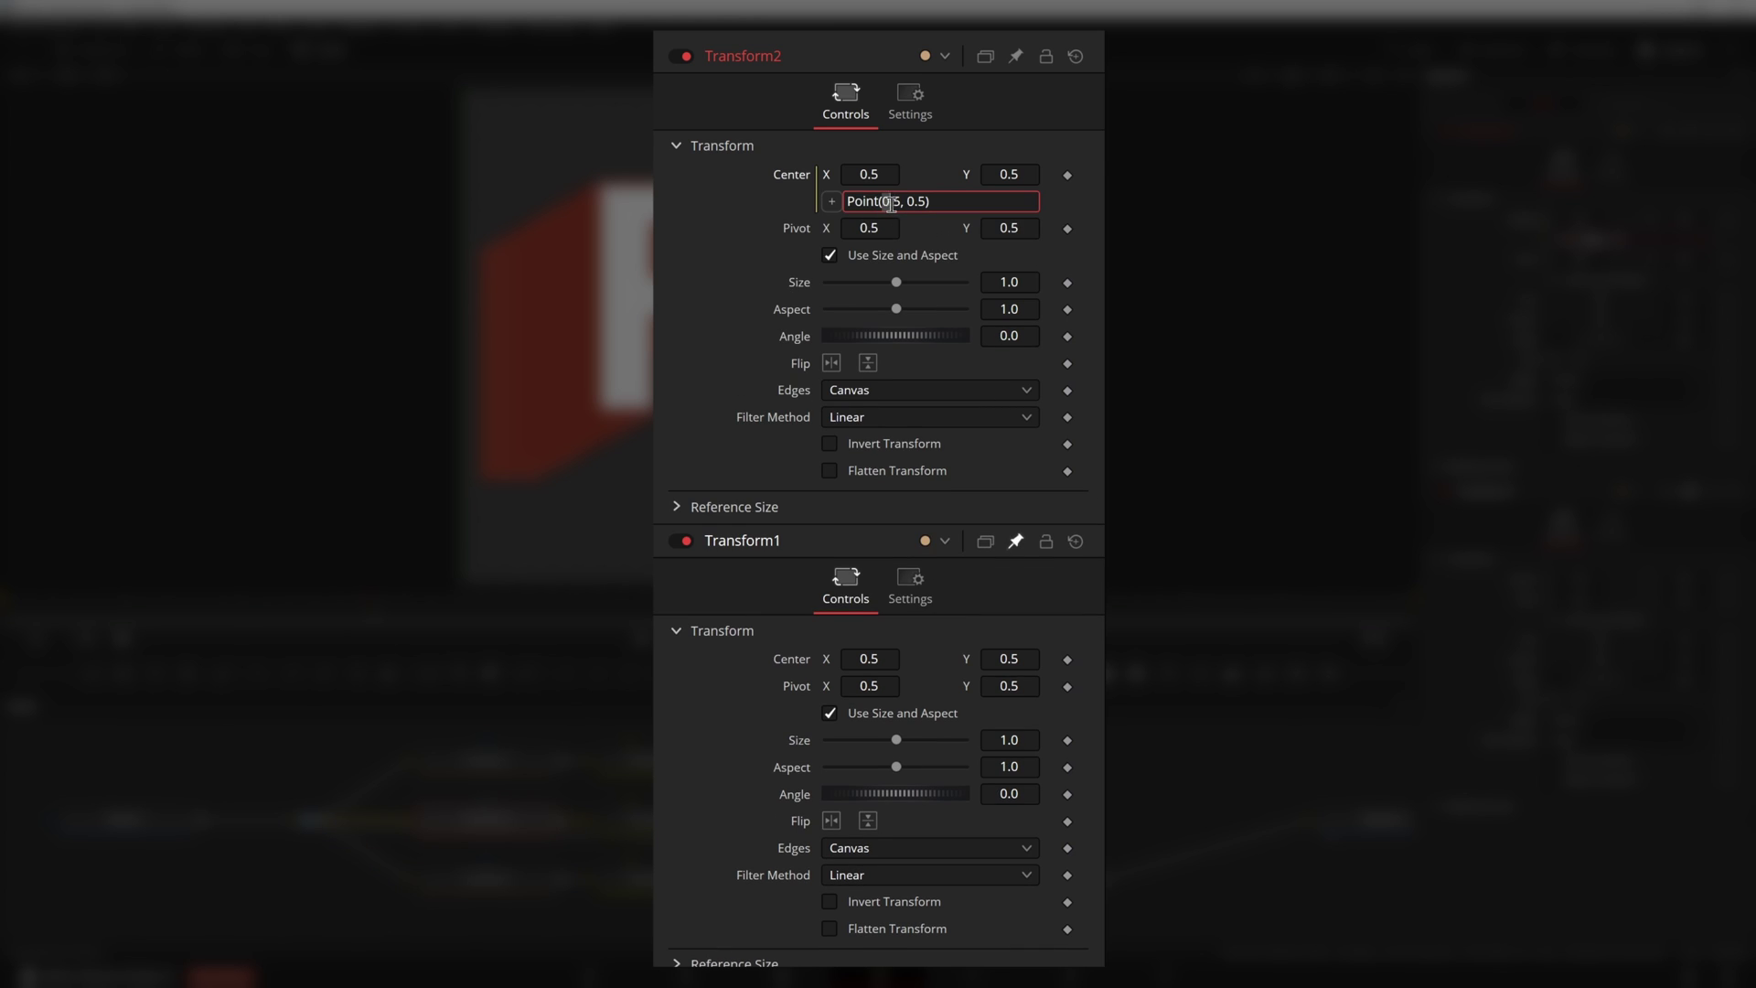
double_click(891, 203)
left_click_drag(831, 201, 830, 668)
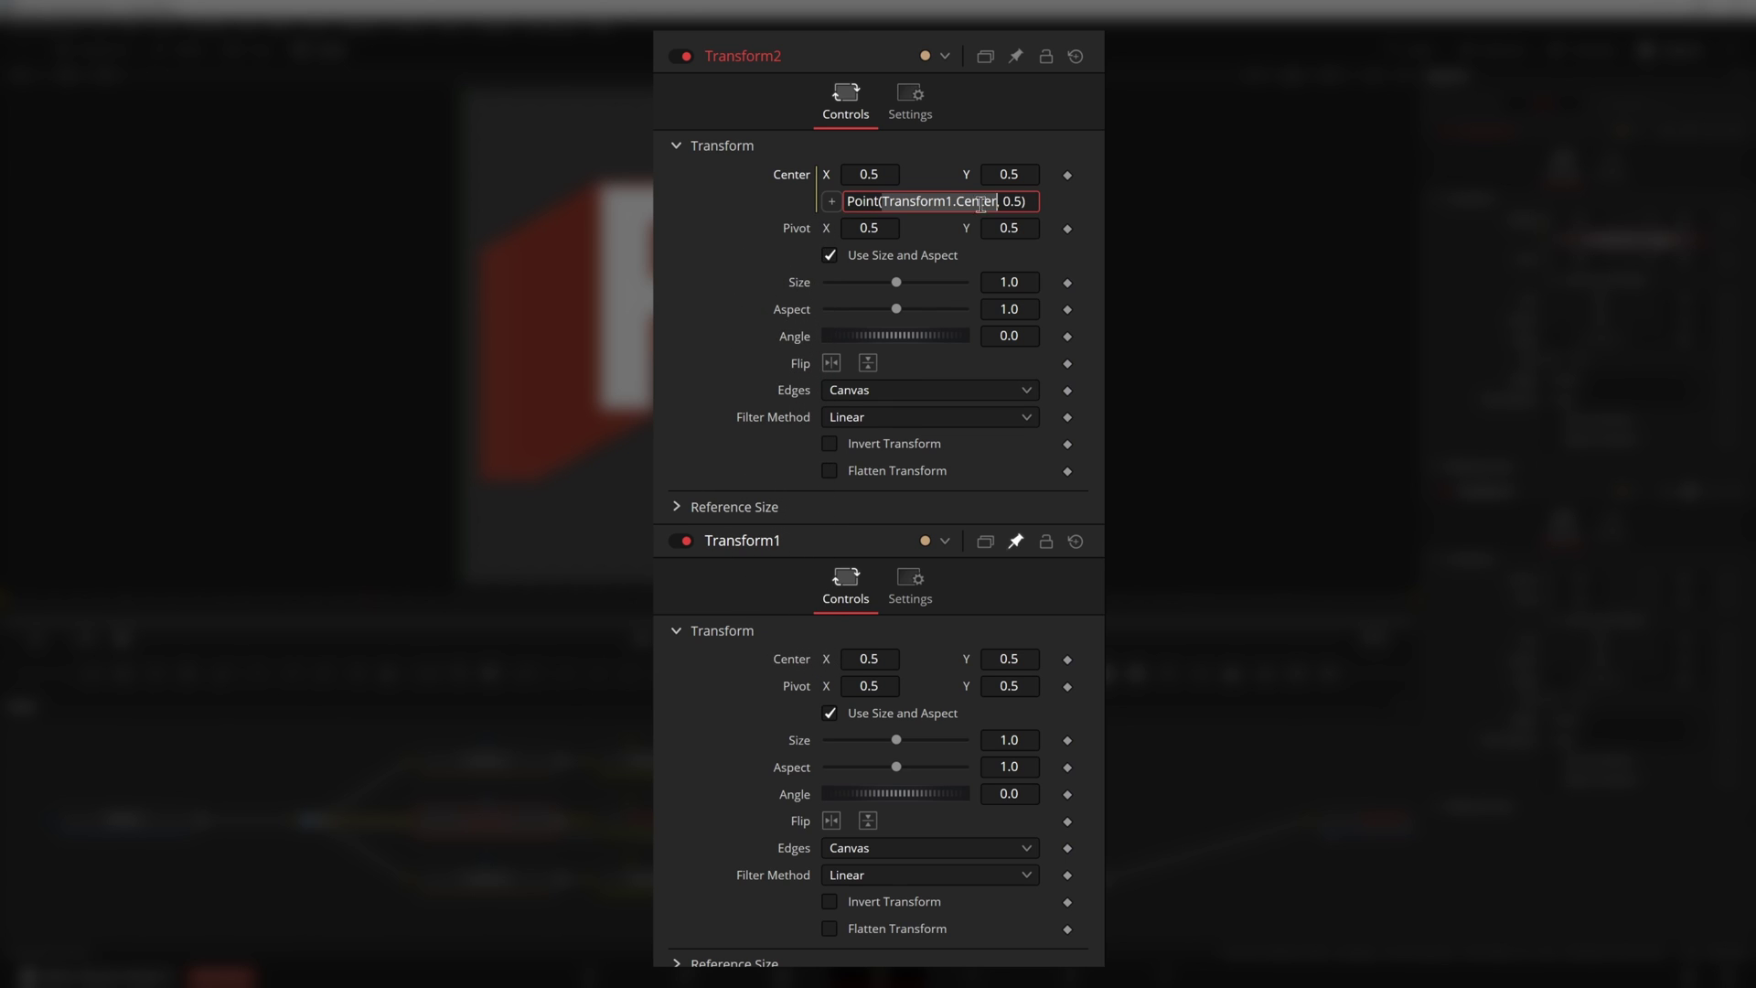
left_click(995, 200)
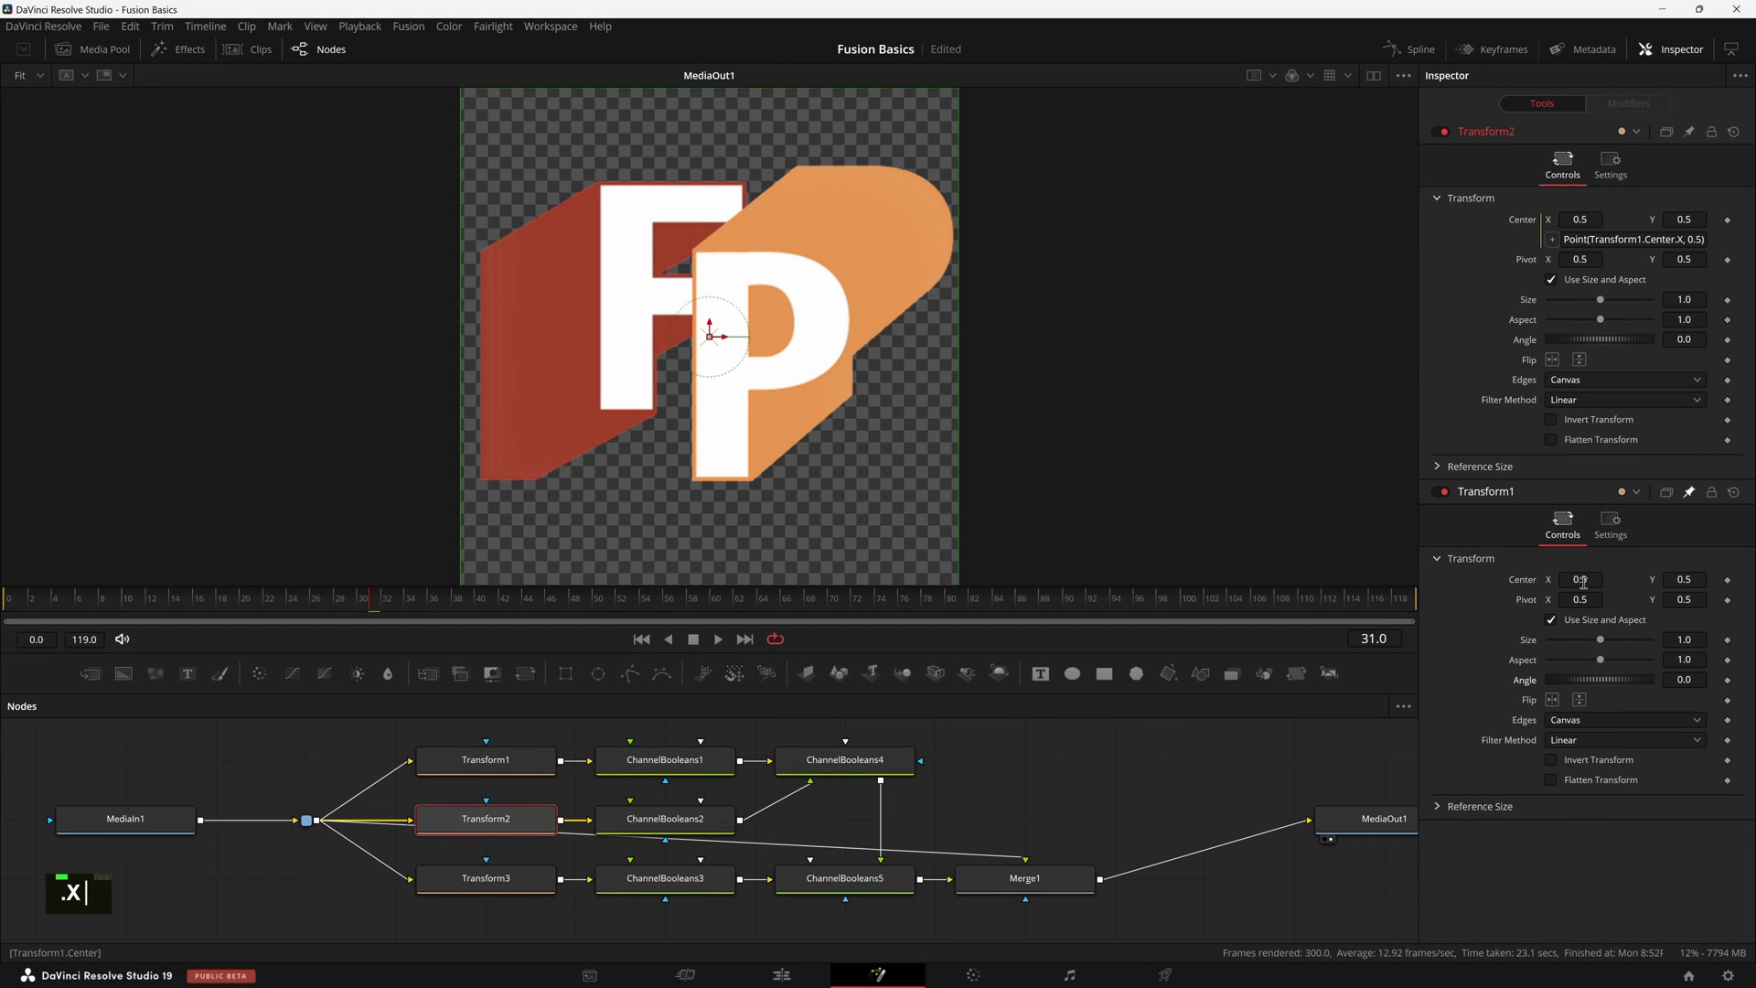
left_click_drag(1582, 582, 1600, 581)
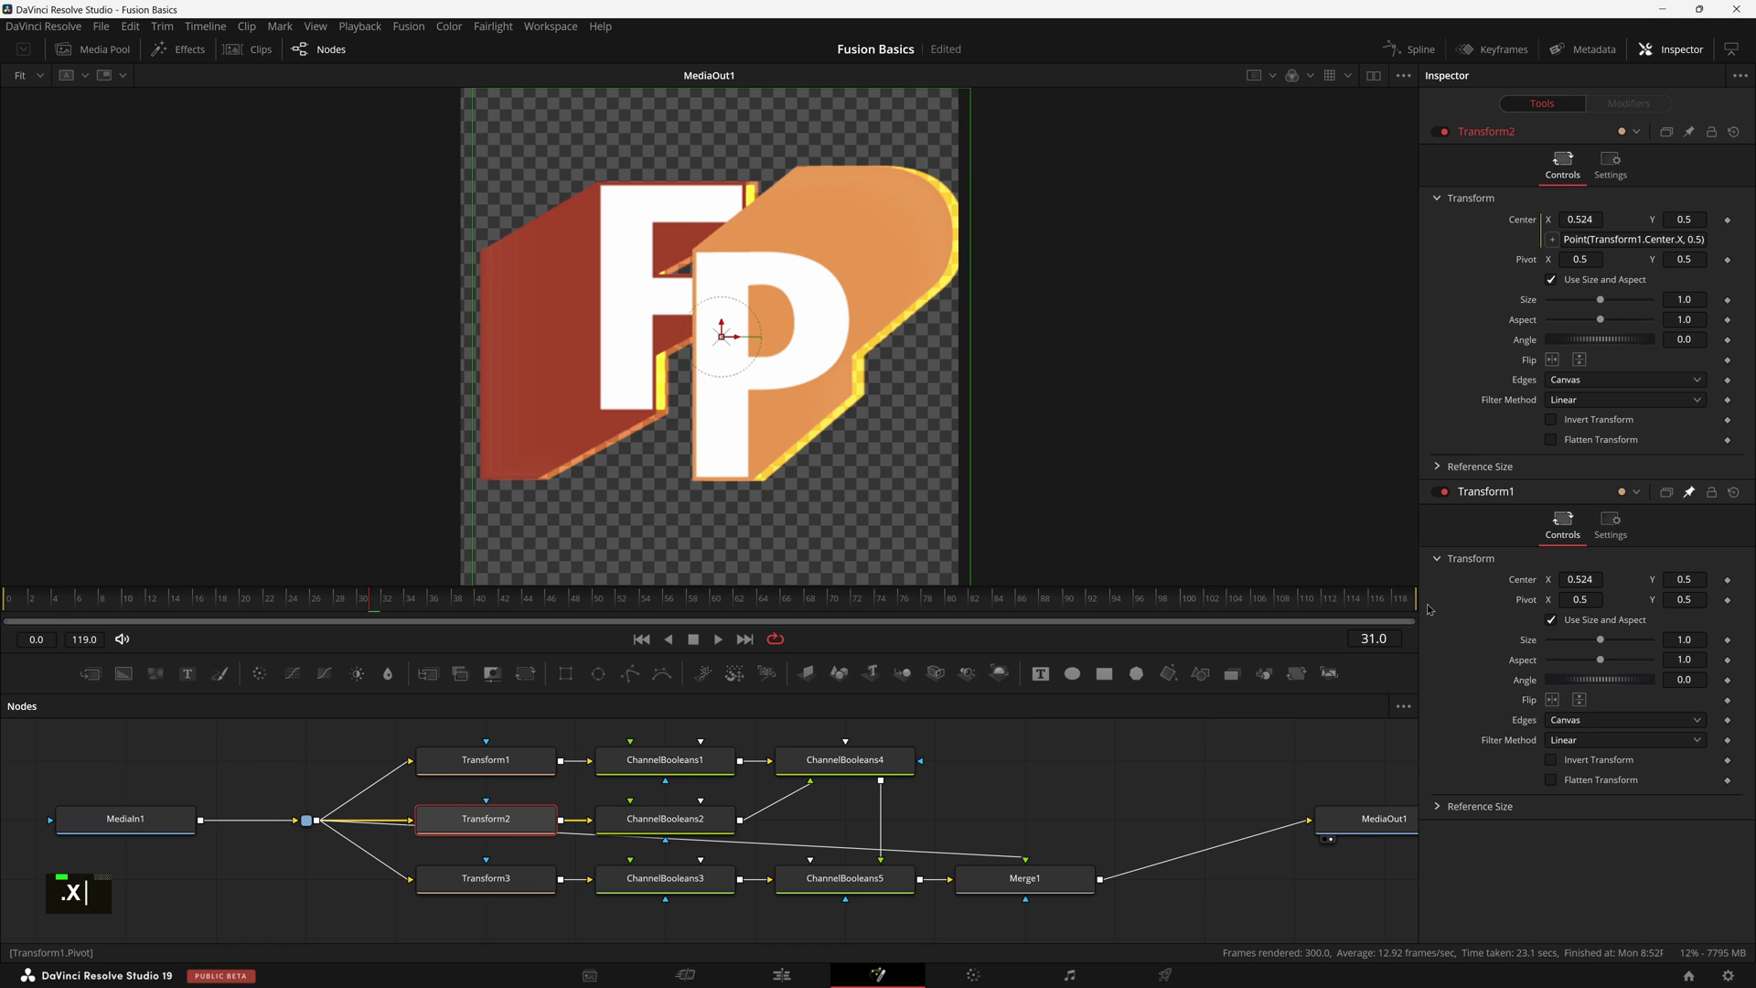
key("ctrl+z")
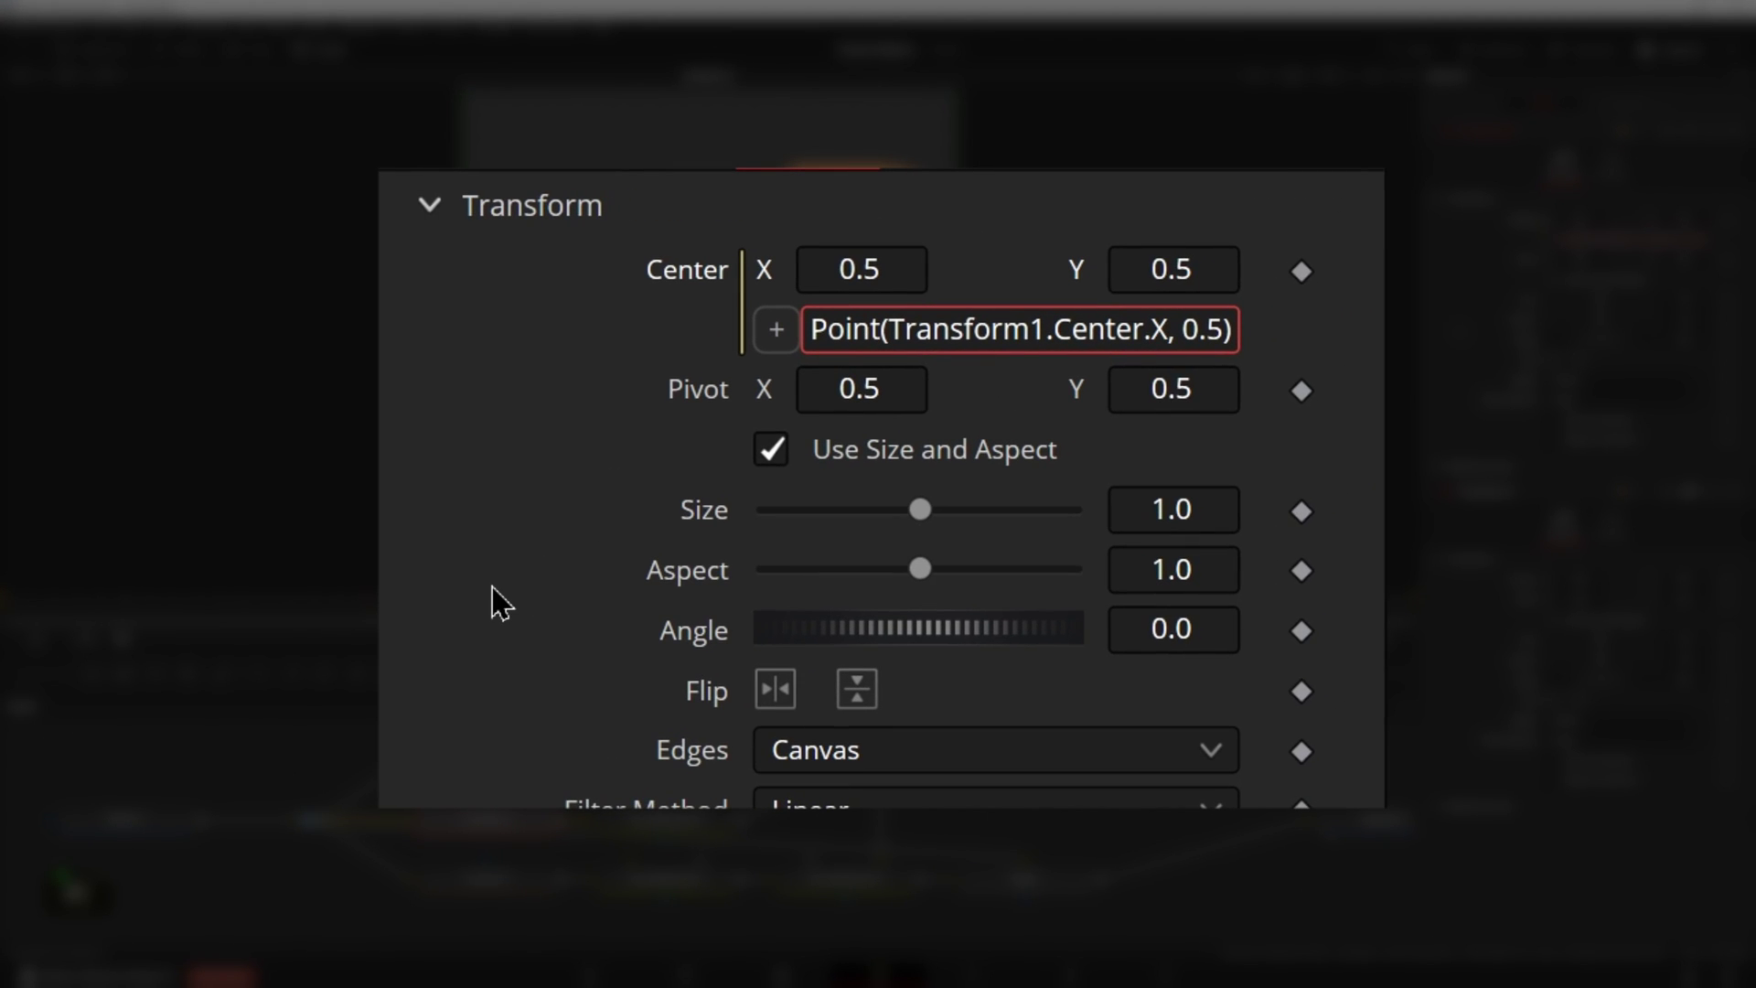
Step: Change Transform2's Center expression to Point(-Transform1.Center.X+1, 0.5), test it, then reset Center X to 0.5
type("-")
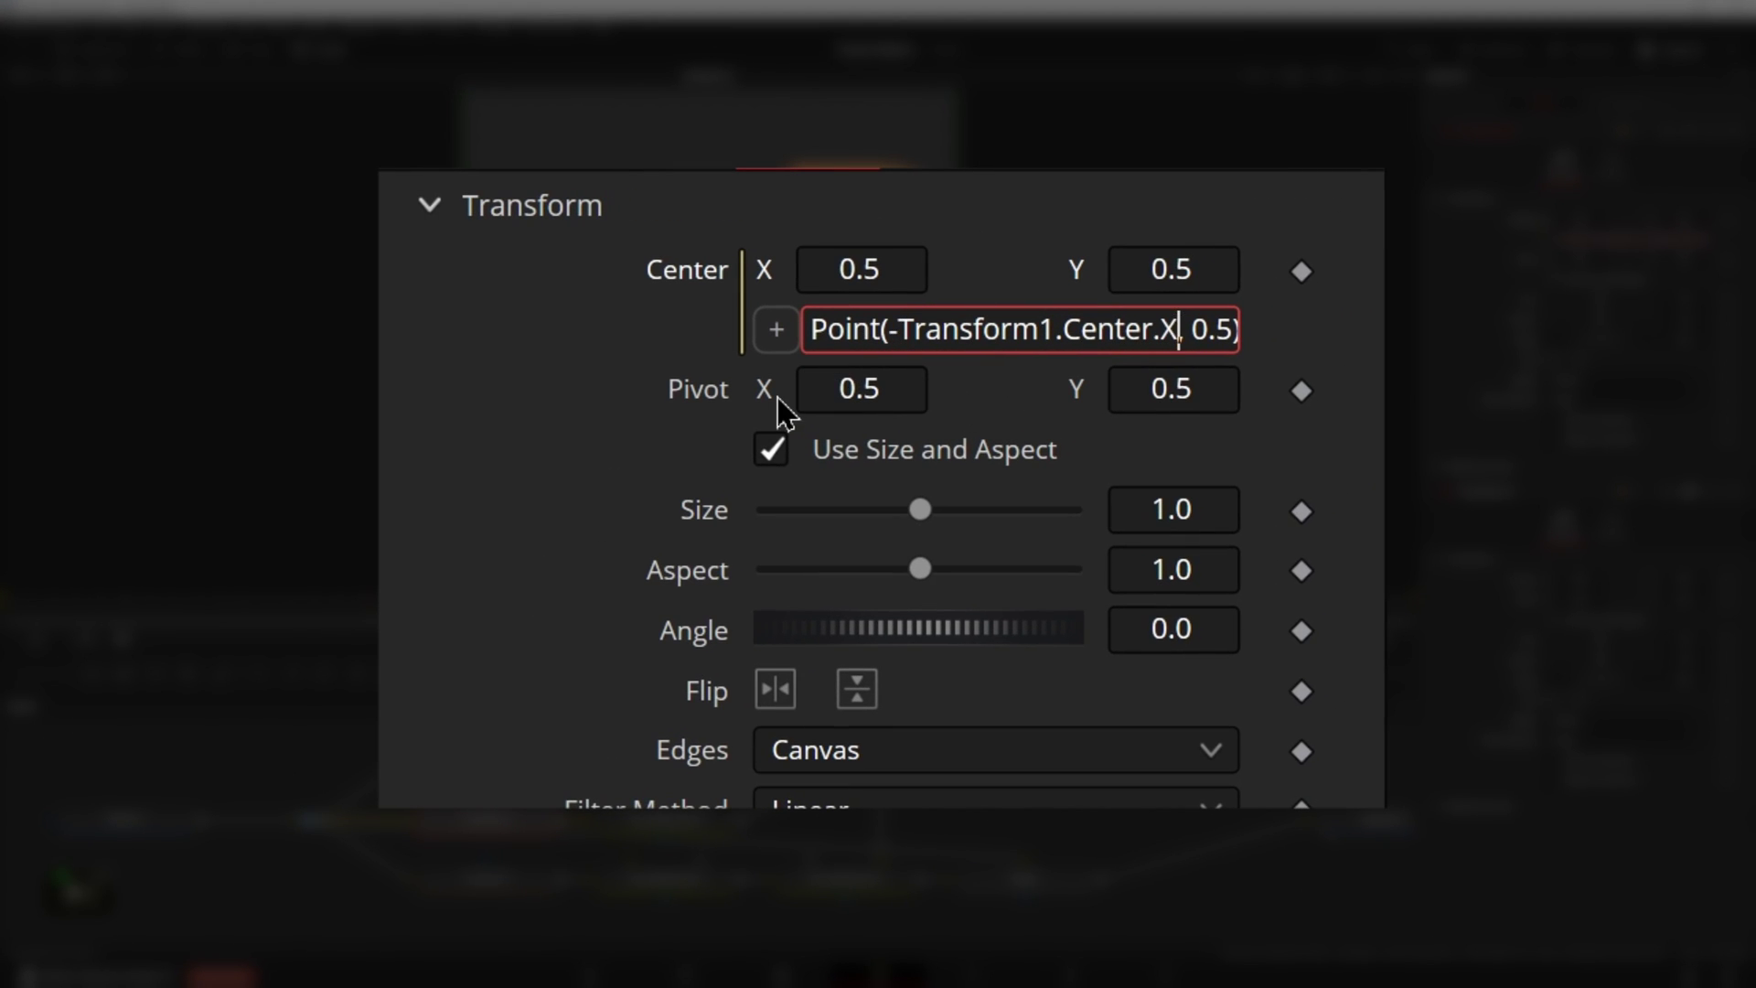
type("+1")
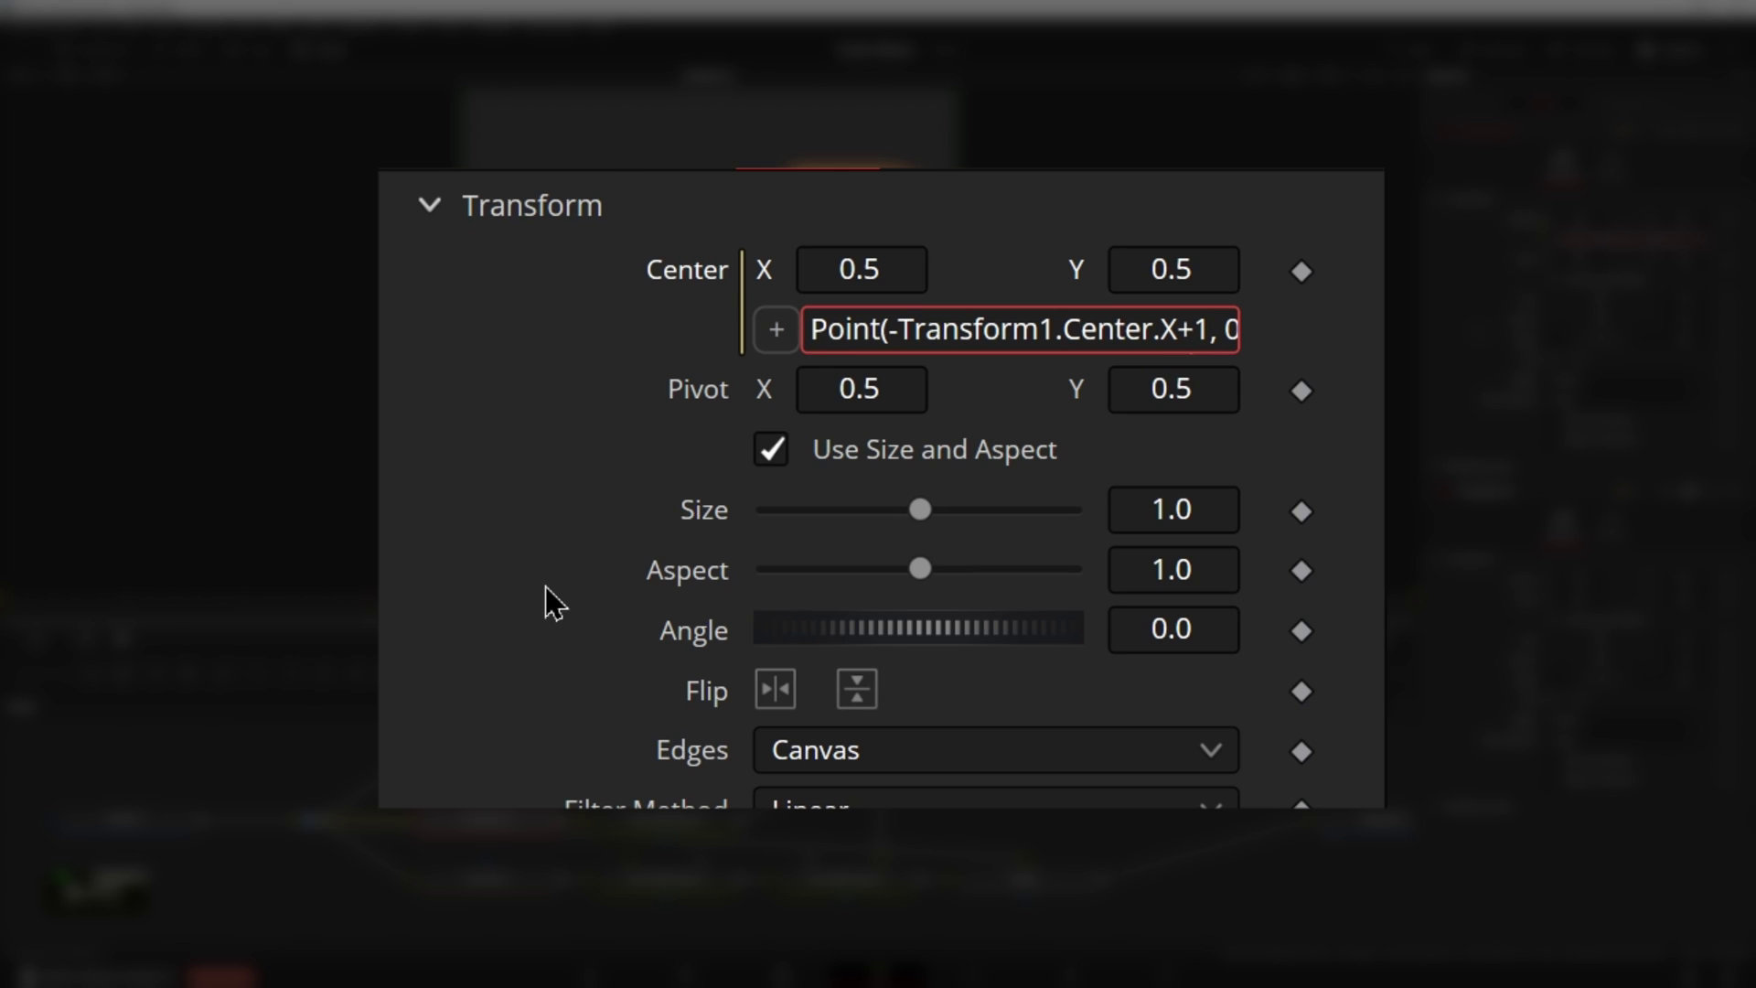
key("Return")
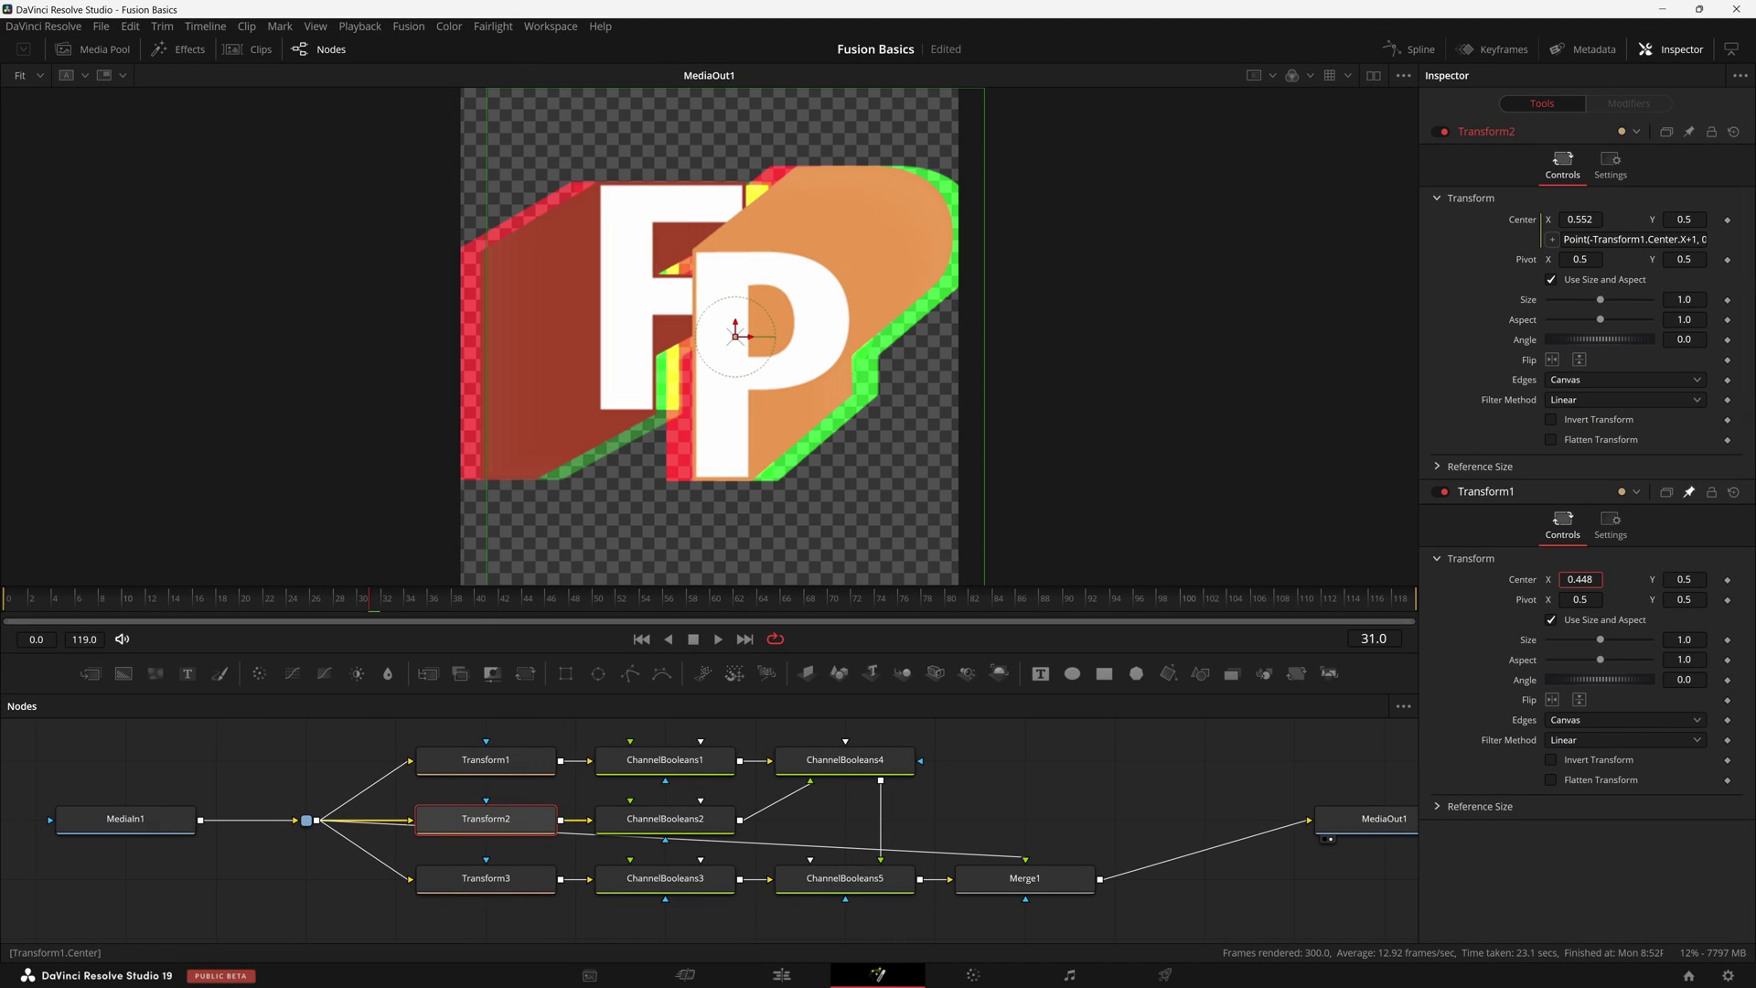
key("Down")
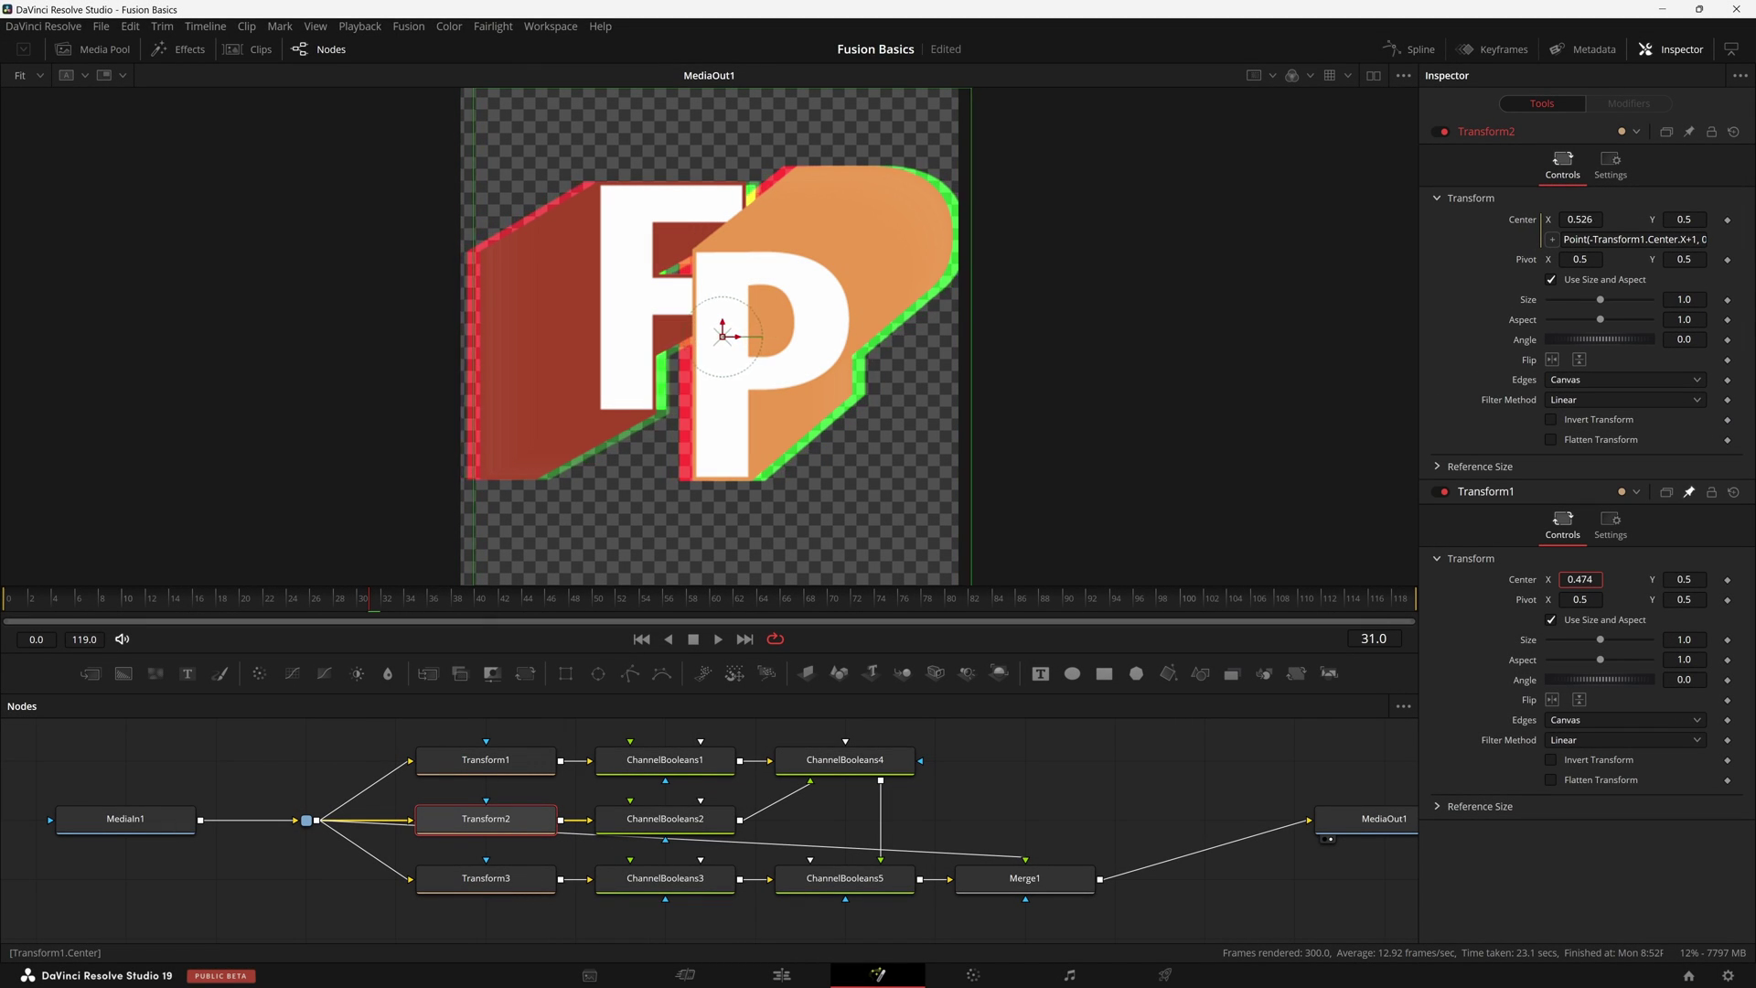
double_click(1625, 580)
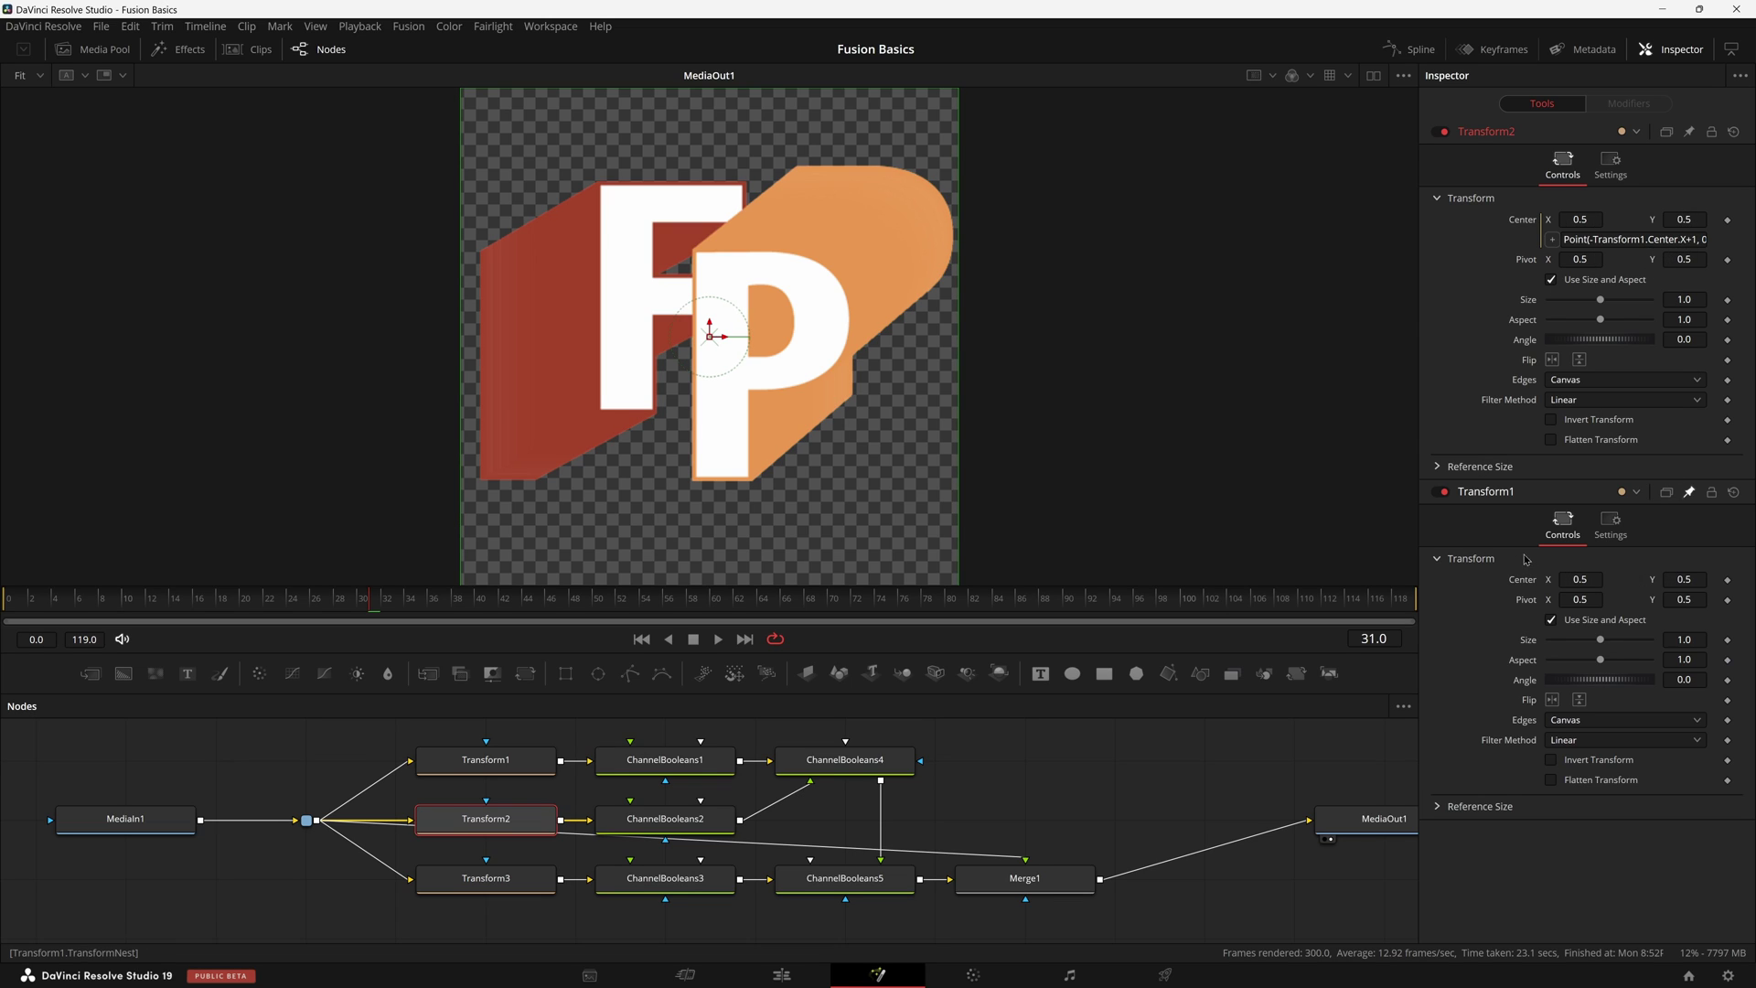
Step: Set Transform3's Center expression to Point(-Transform1.Center.X+1, Transform1.Center.X)
left_click(486, 878)
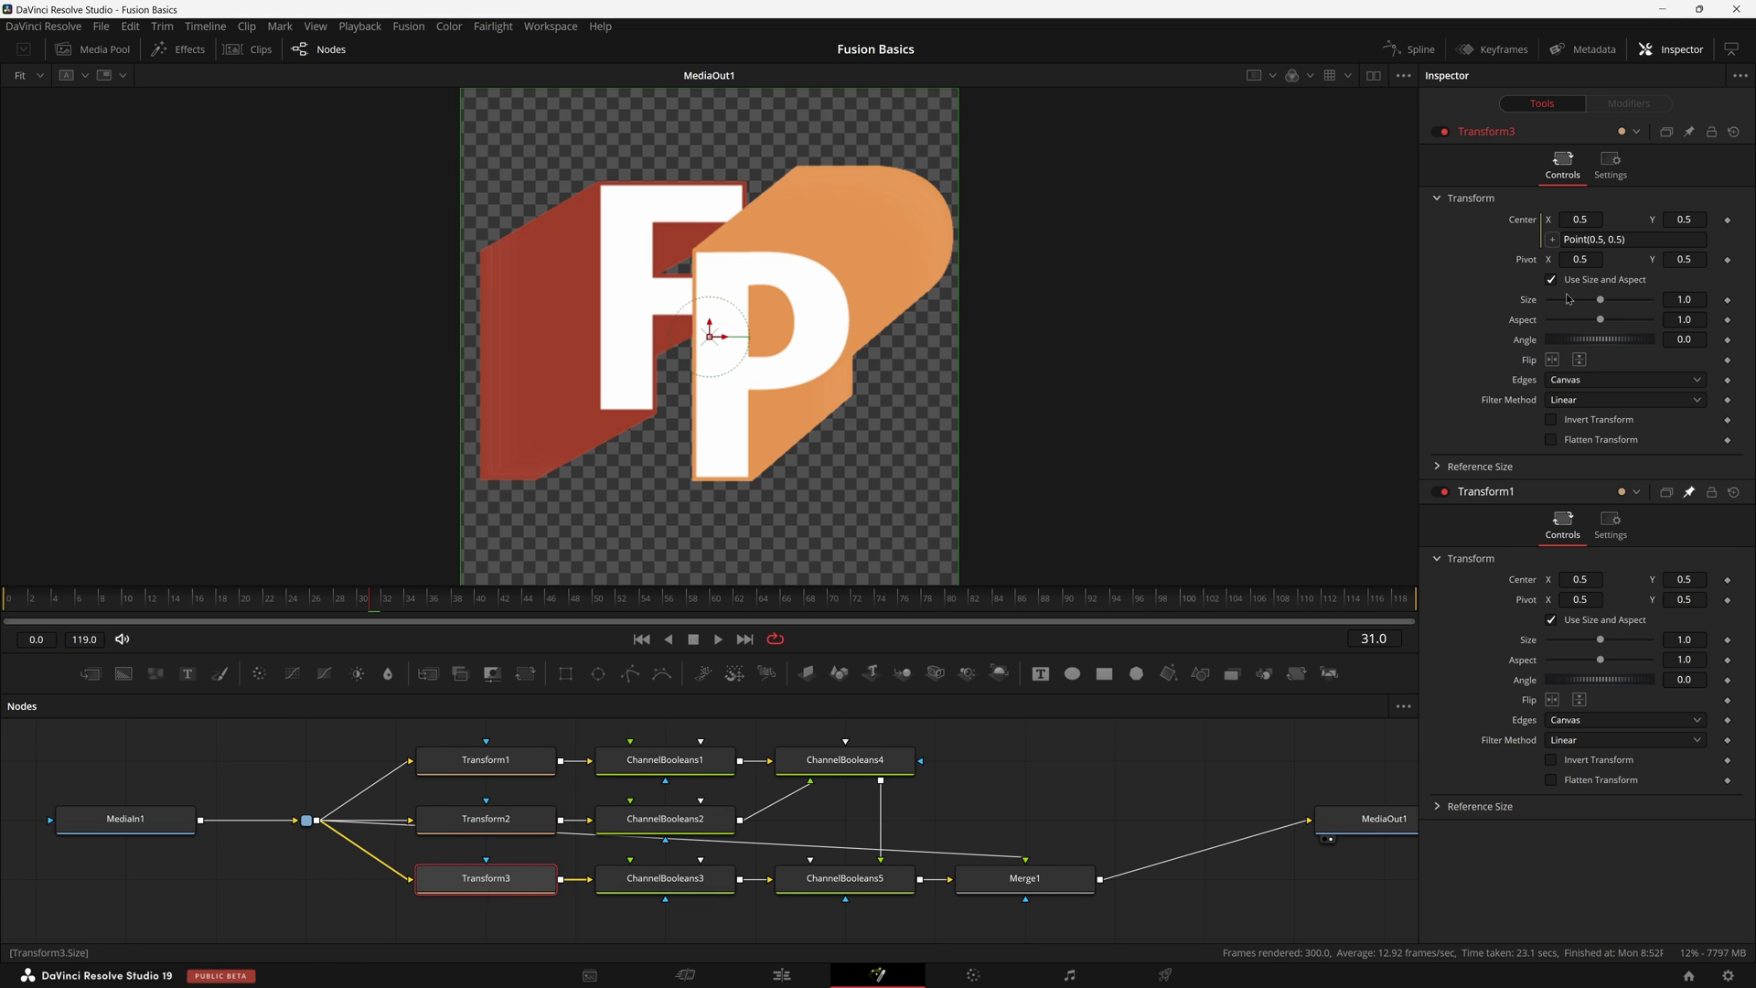
left_click(1599, 239)
left_click_drag(1552, 238, 1544, 585)
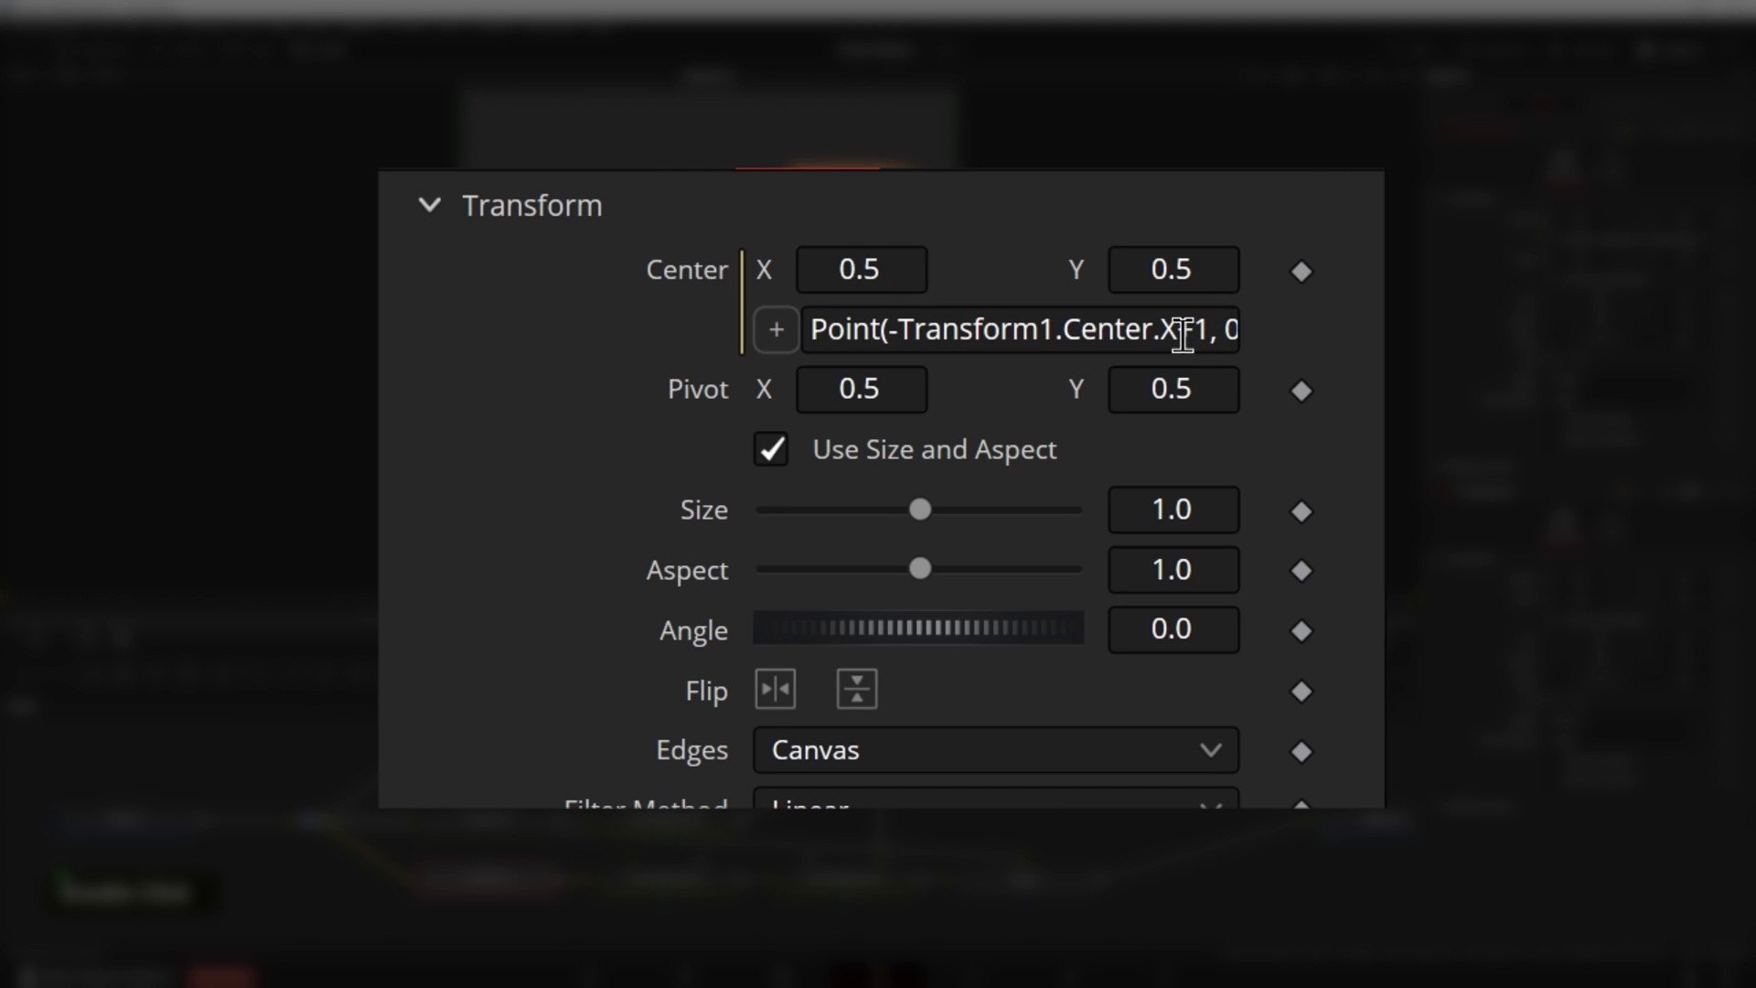
left_click_drag(1180, 332, 894, 330)
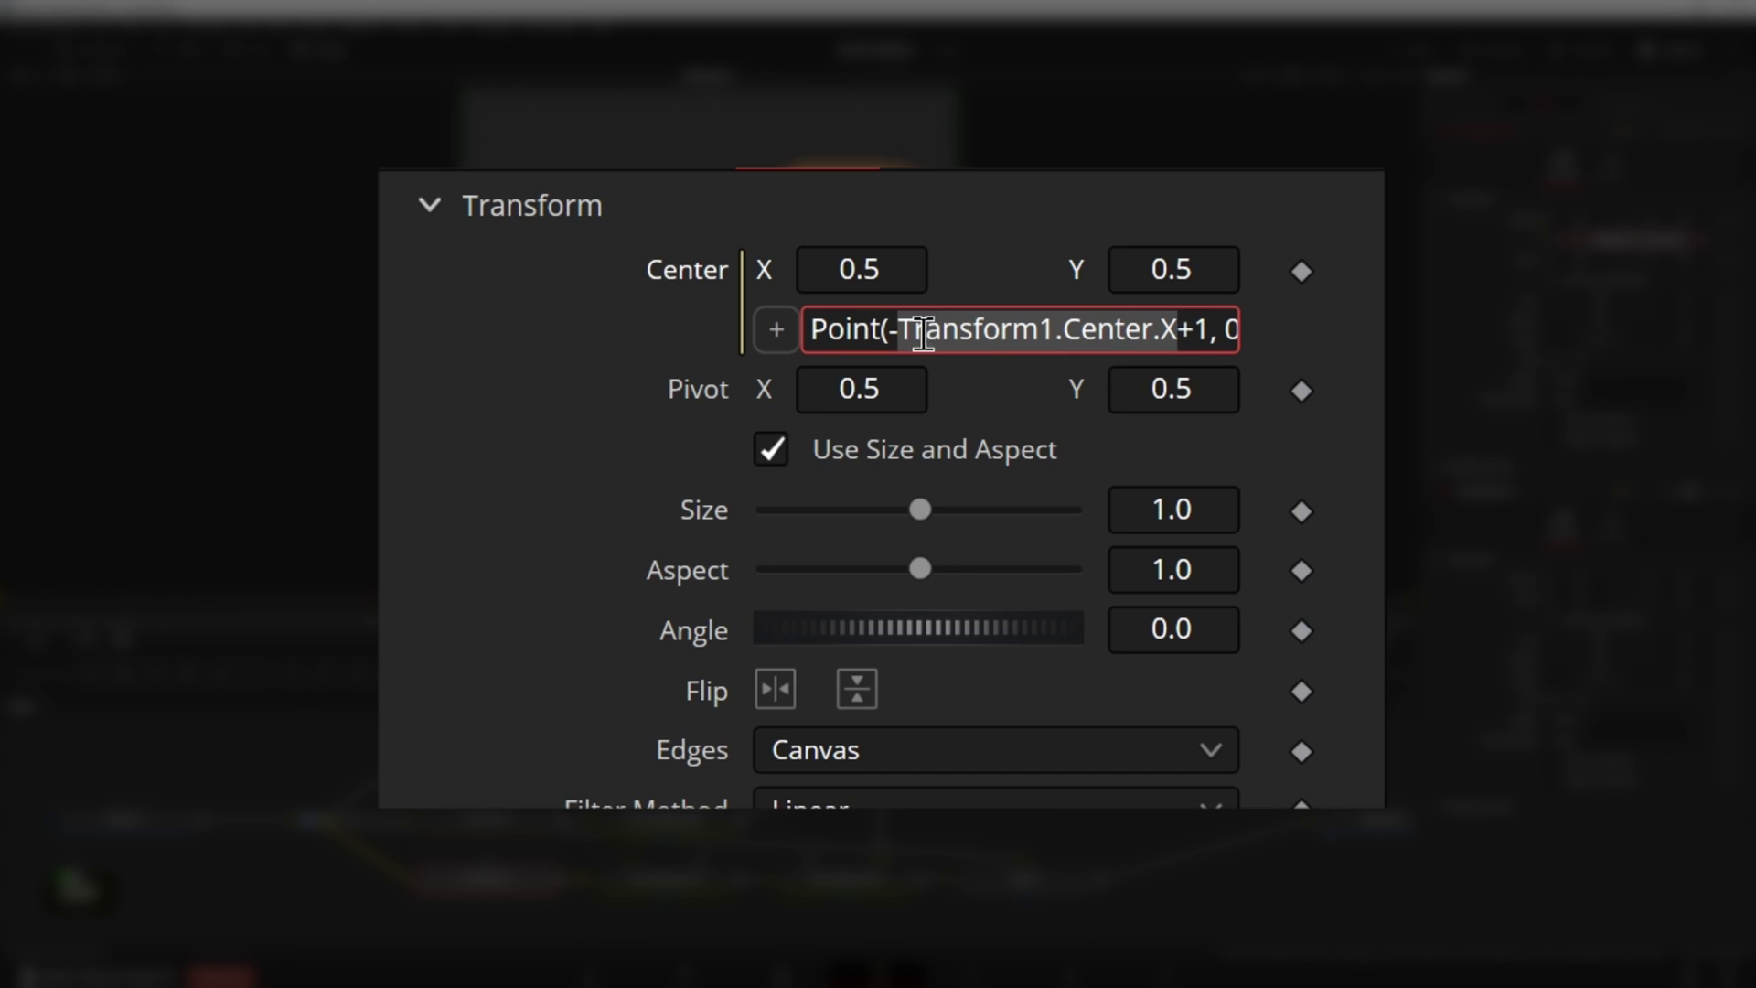
key("ctrl+c")
left_click(1221, 327)
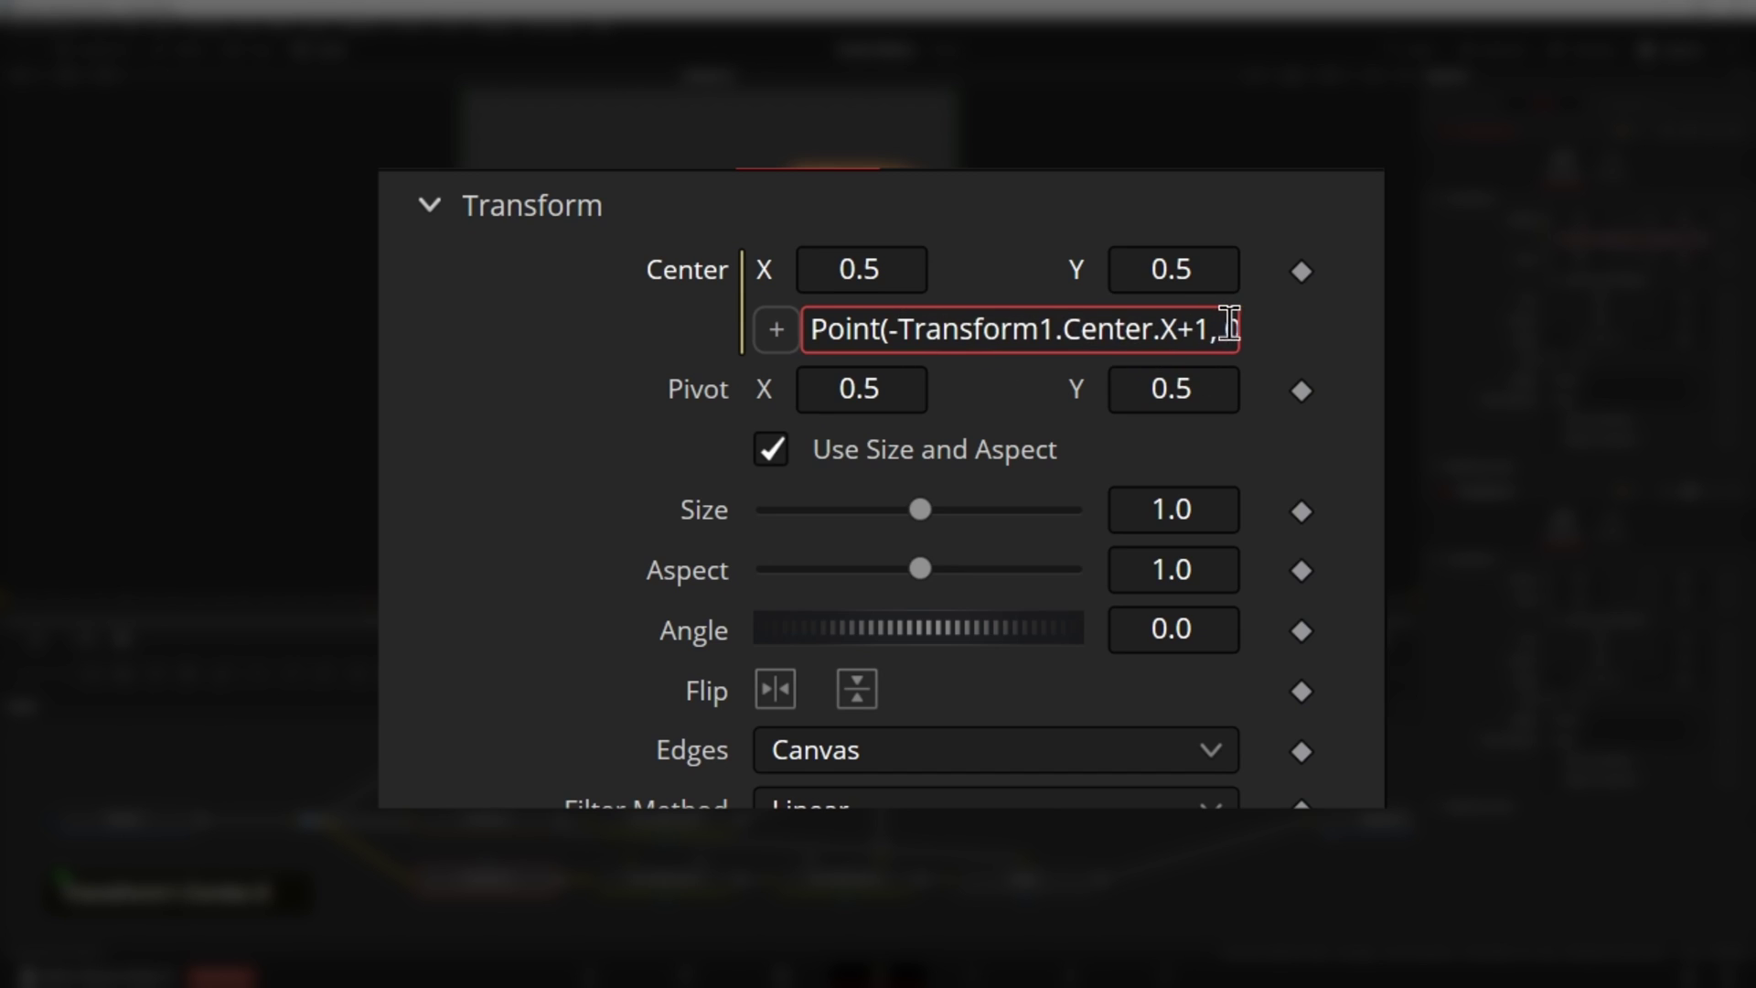
key("End")
double_click(1217, 329)
key("ctrl+v")
key("Return")
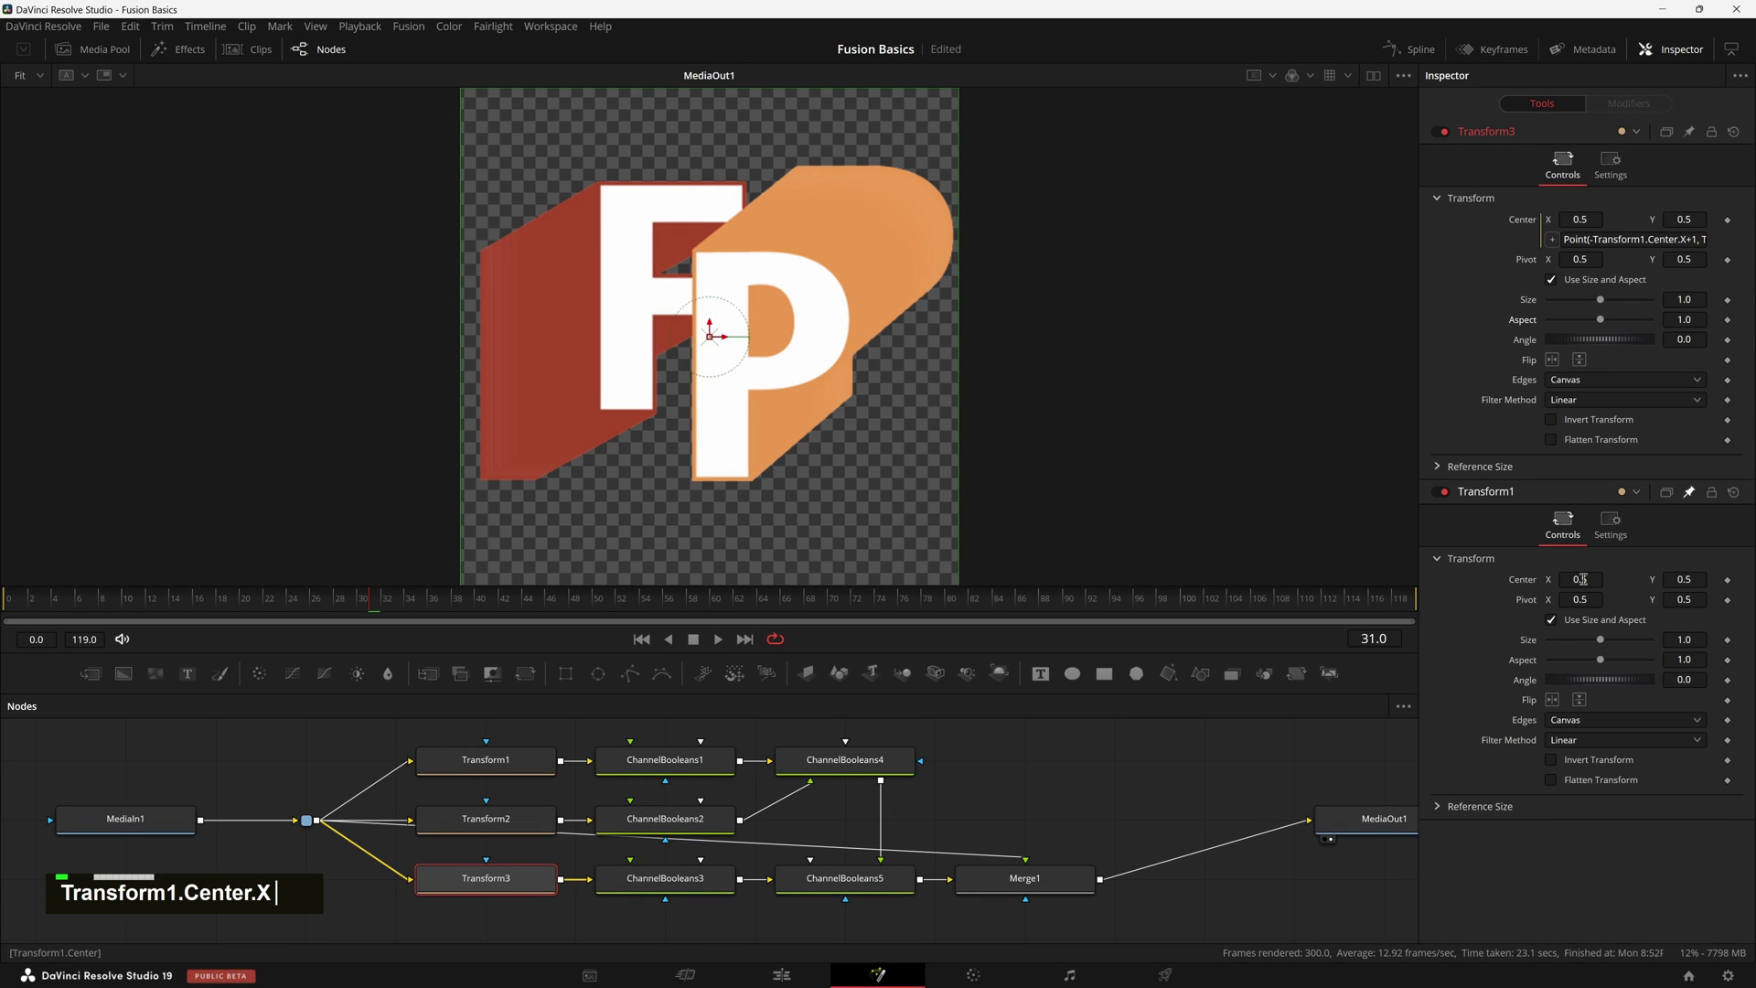
Step: Test the link by moving Transform1's Center X, then reset its Center to 0.5
left_click_drag(1582, 579, 1555, 579)
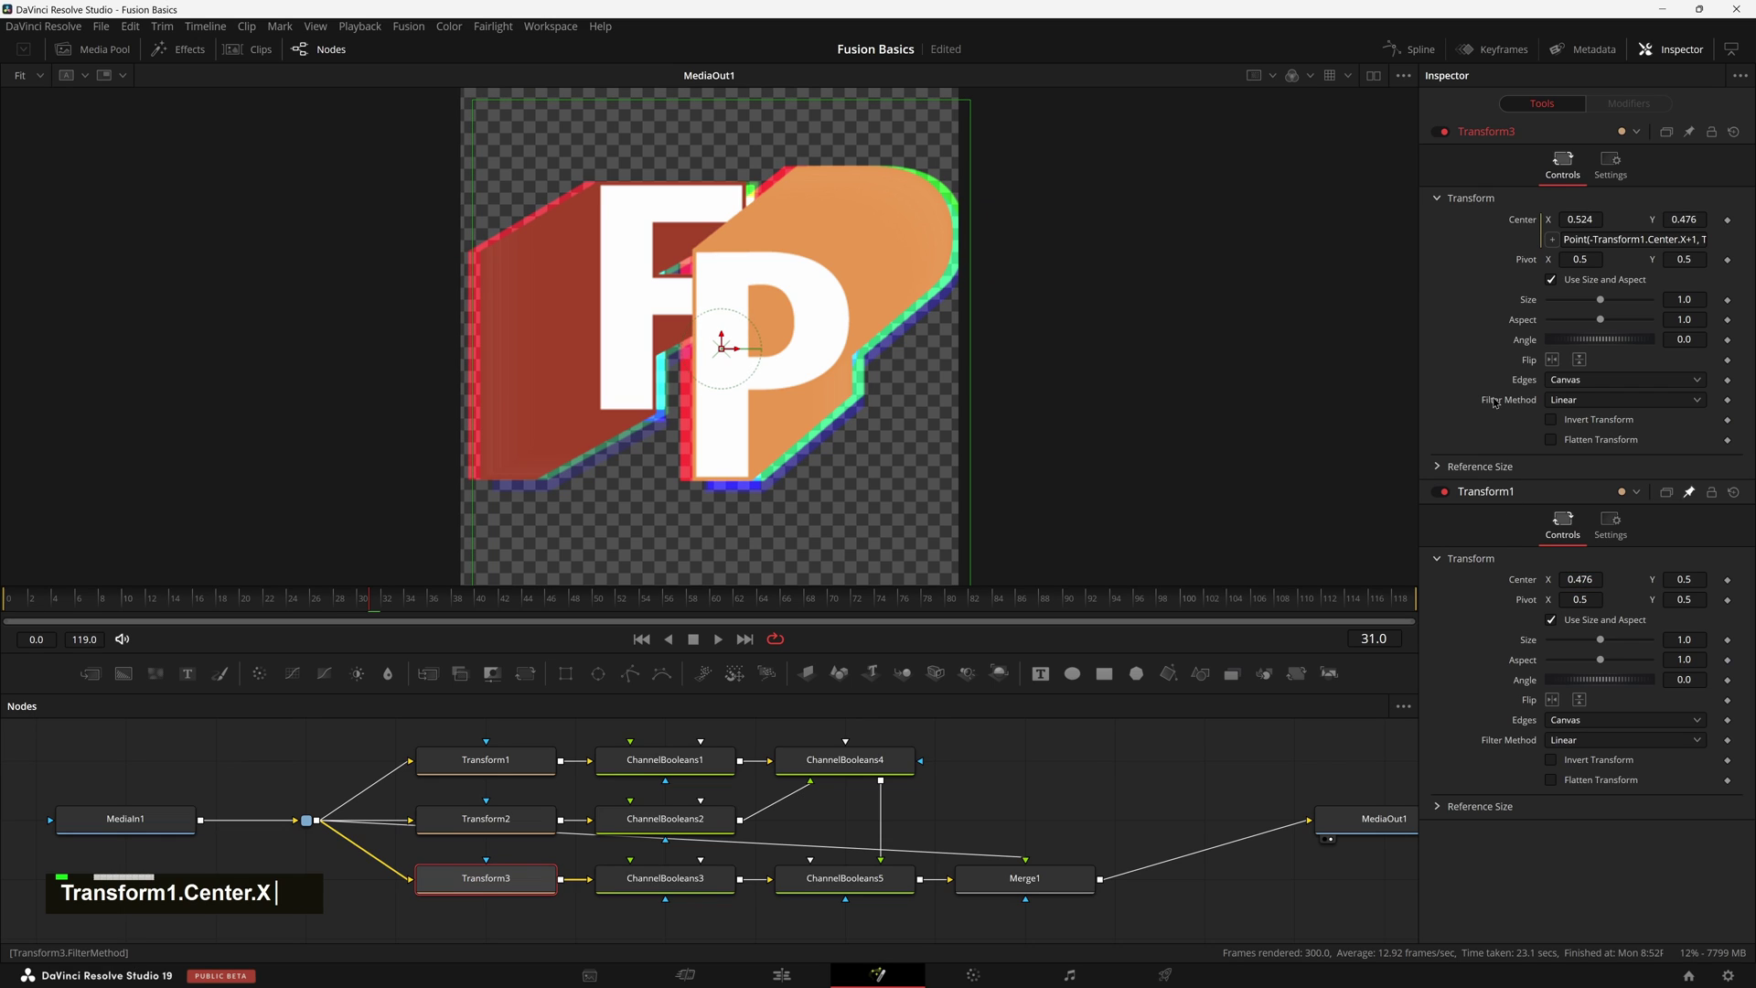
double_click(1530, 581)
middle_click(1111, 806)
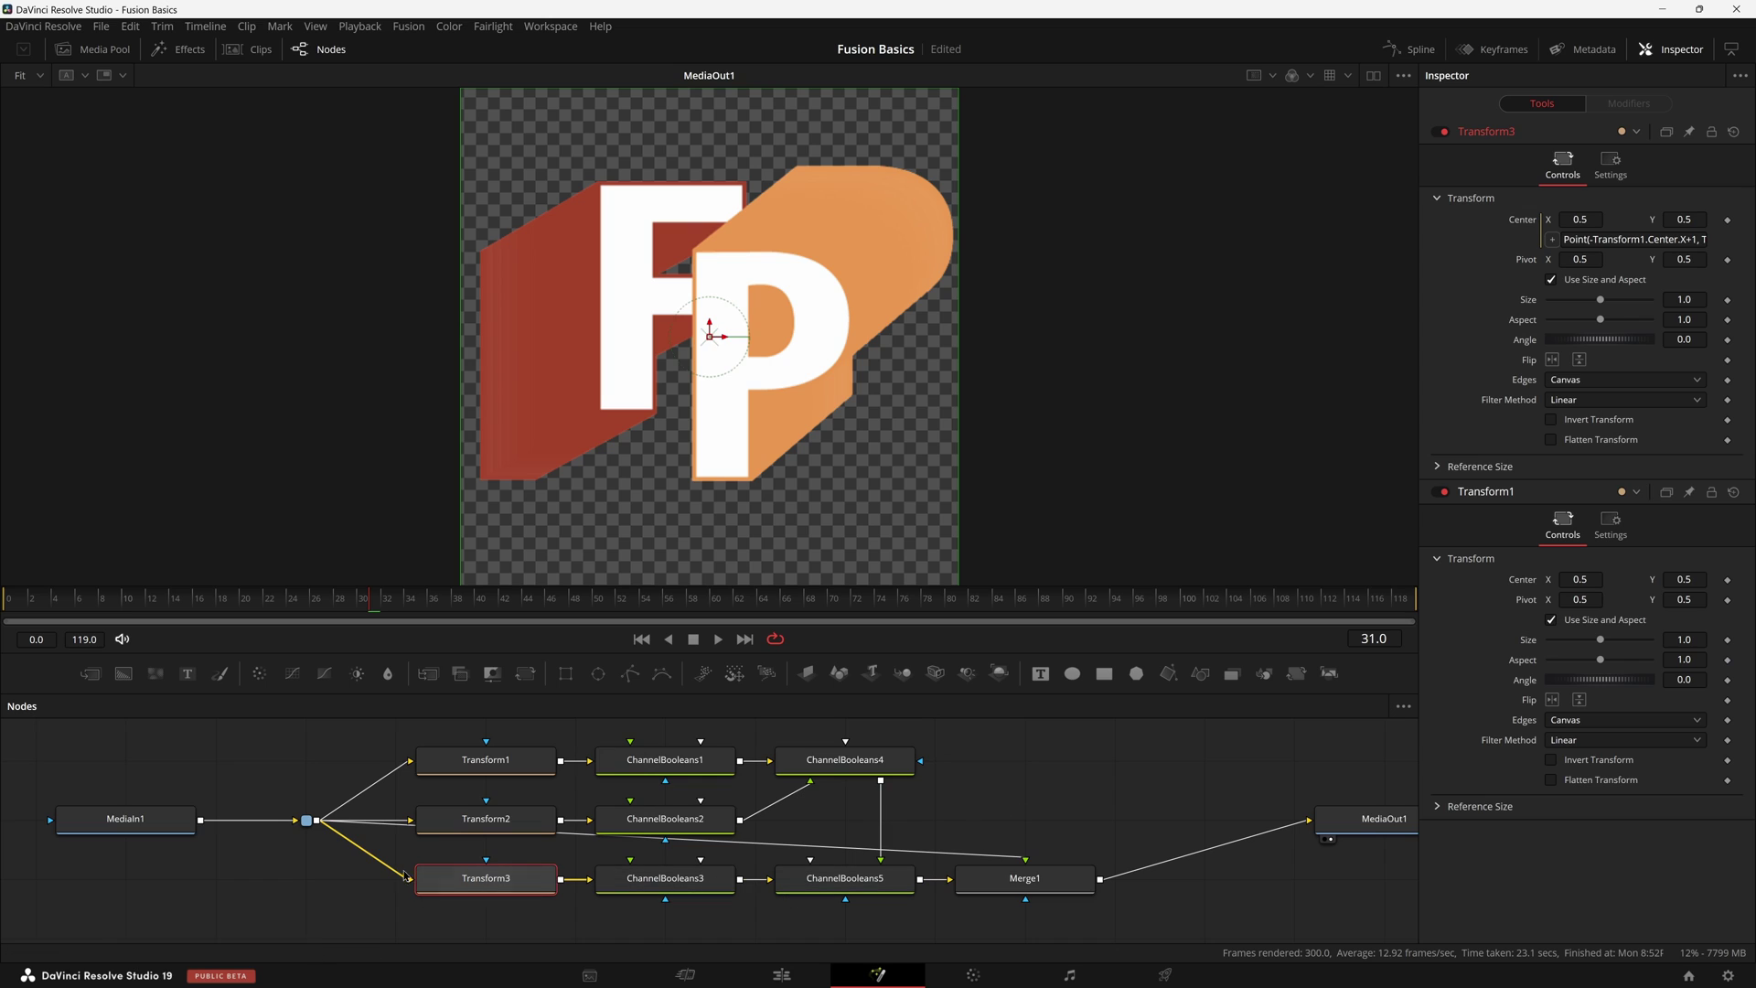
Step: Select Transform1 first, then add Transform2, Transform3, all five ChannelBooleans nodes and Merge1
left_click(502, 918)
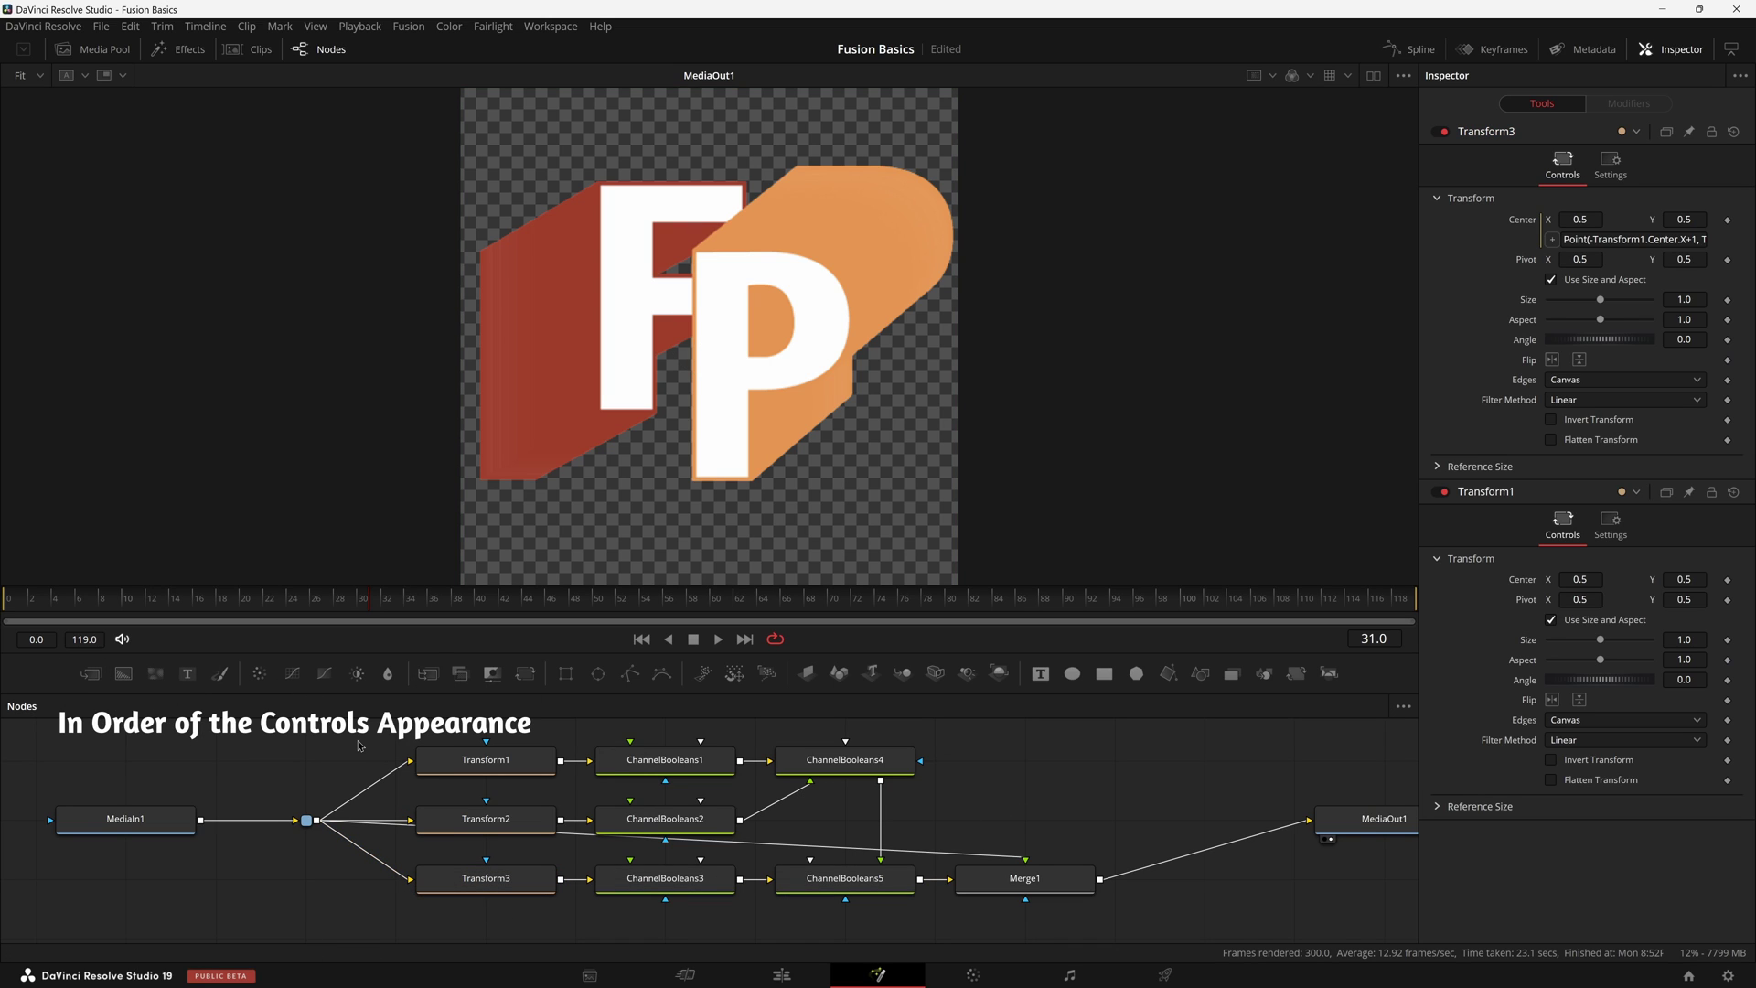
mouse_move(508, 777)
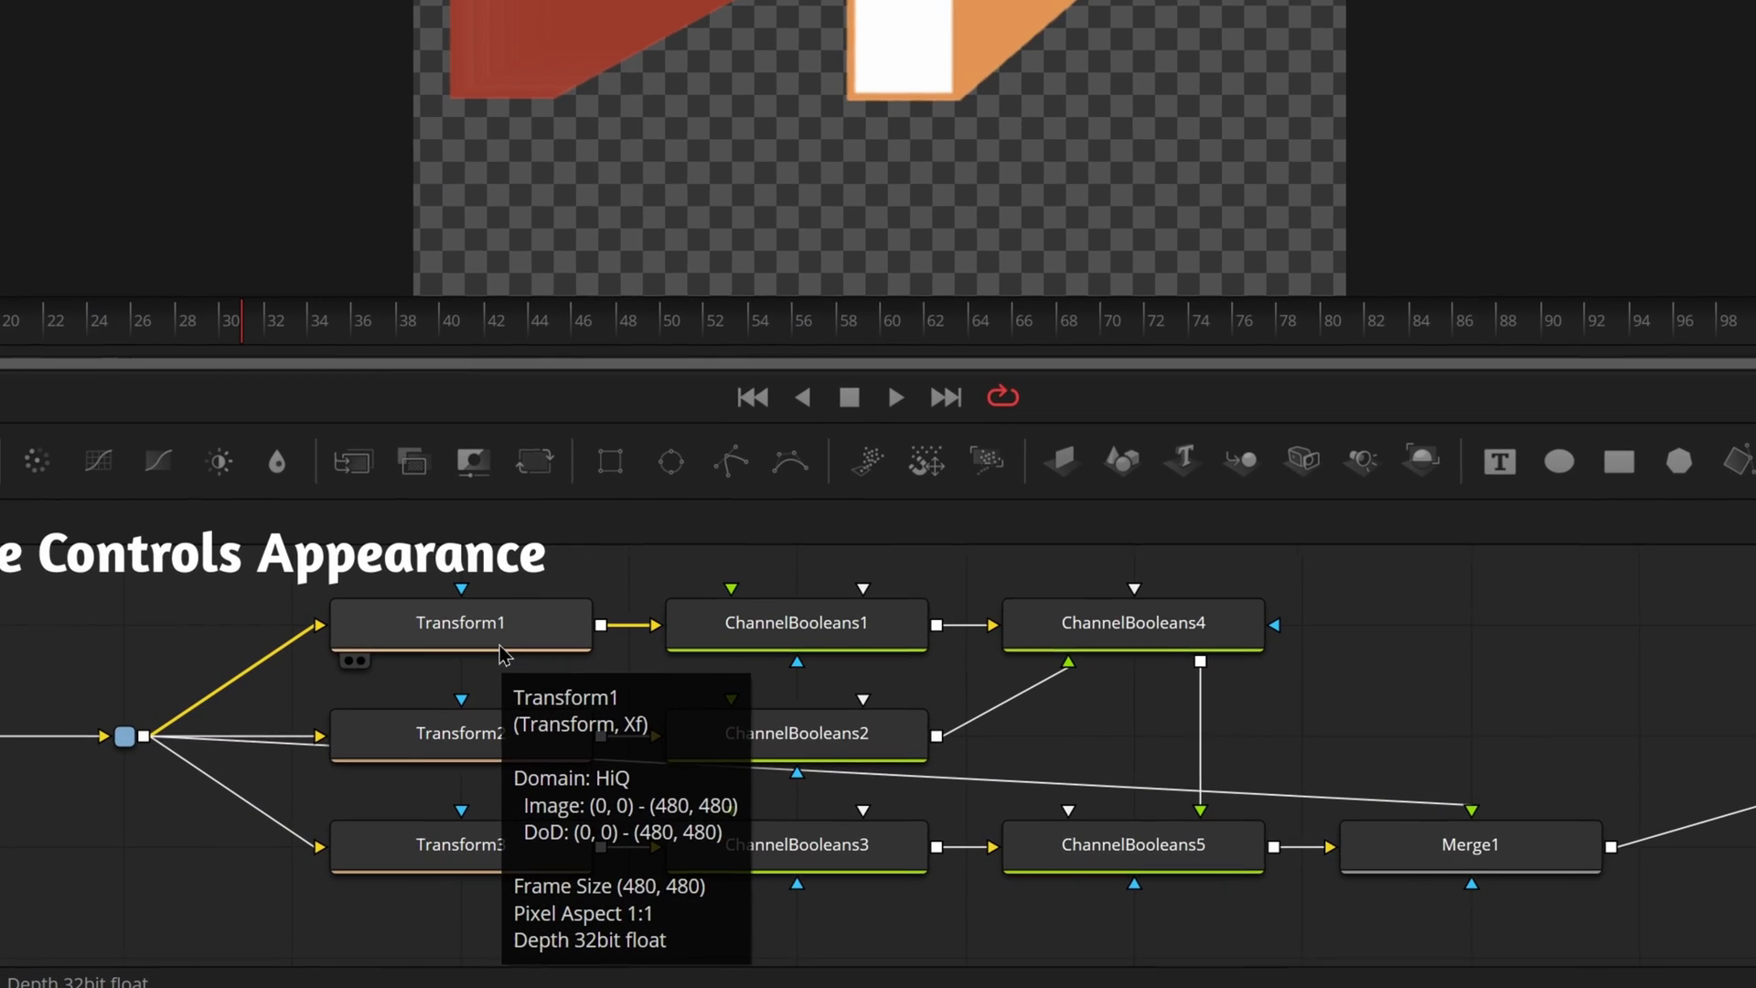
left_click(508, 776)
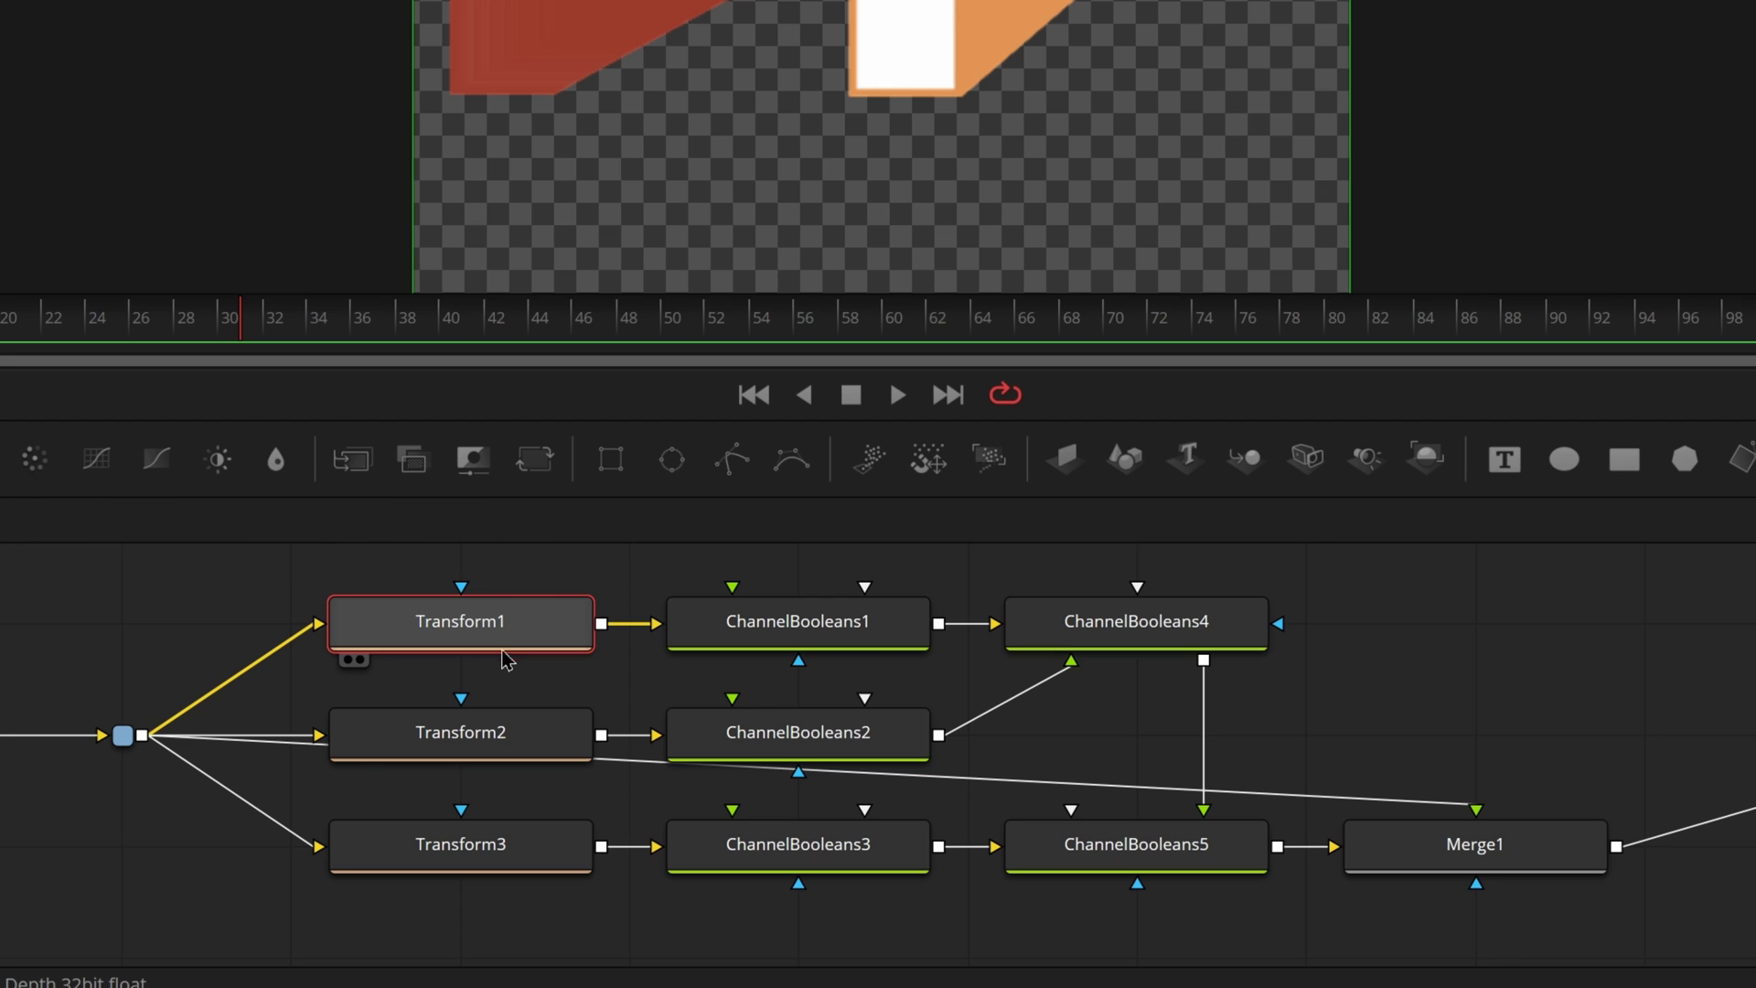
left_click(522, 746, "ctrl")
left_click(513, 842, "ctrl")
left_click(803, 645, "ctrl")
left_click(804, 754, "ctrl")
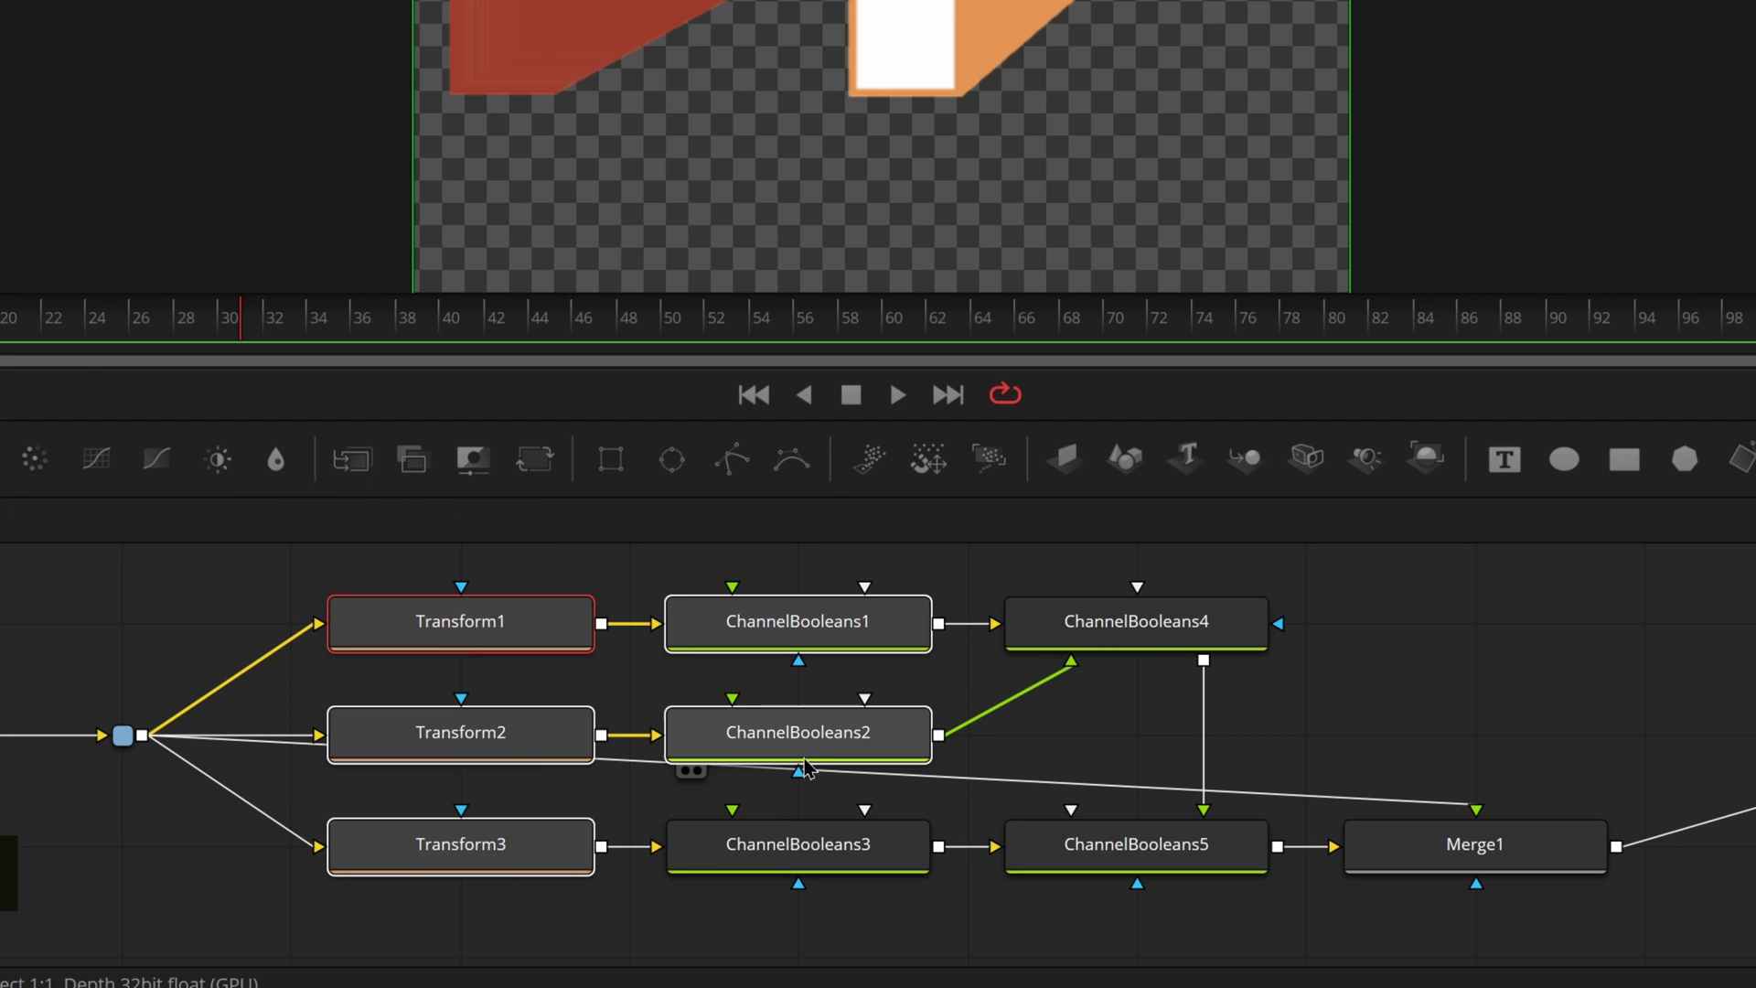
left_click(798, 855, "ctrl")
left_click(1137, 855, "ctrl")
left_click(1474, 855, "ctrl")
left_click(1136, 635, "ctrl")
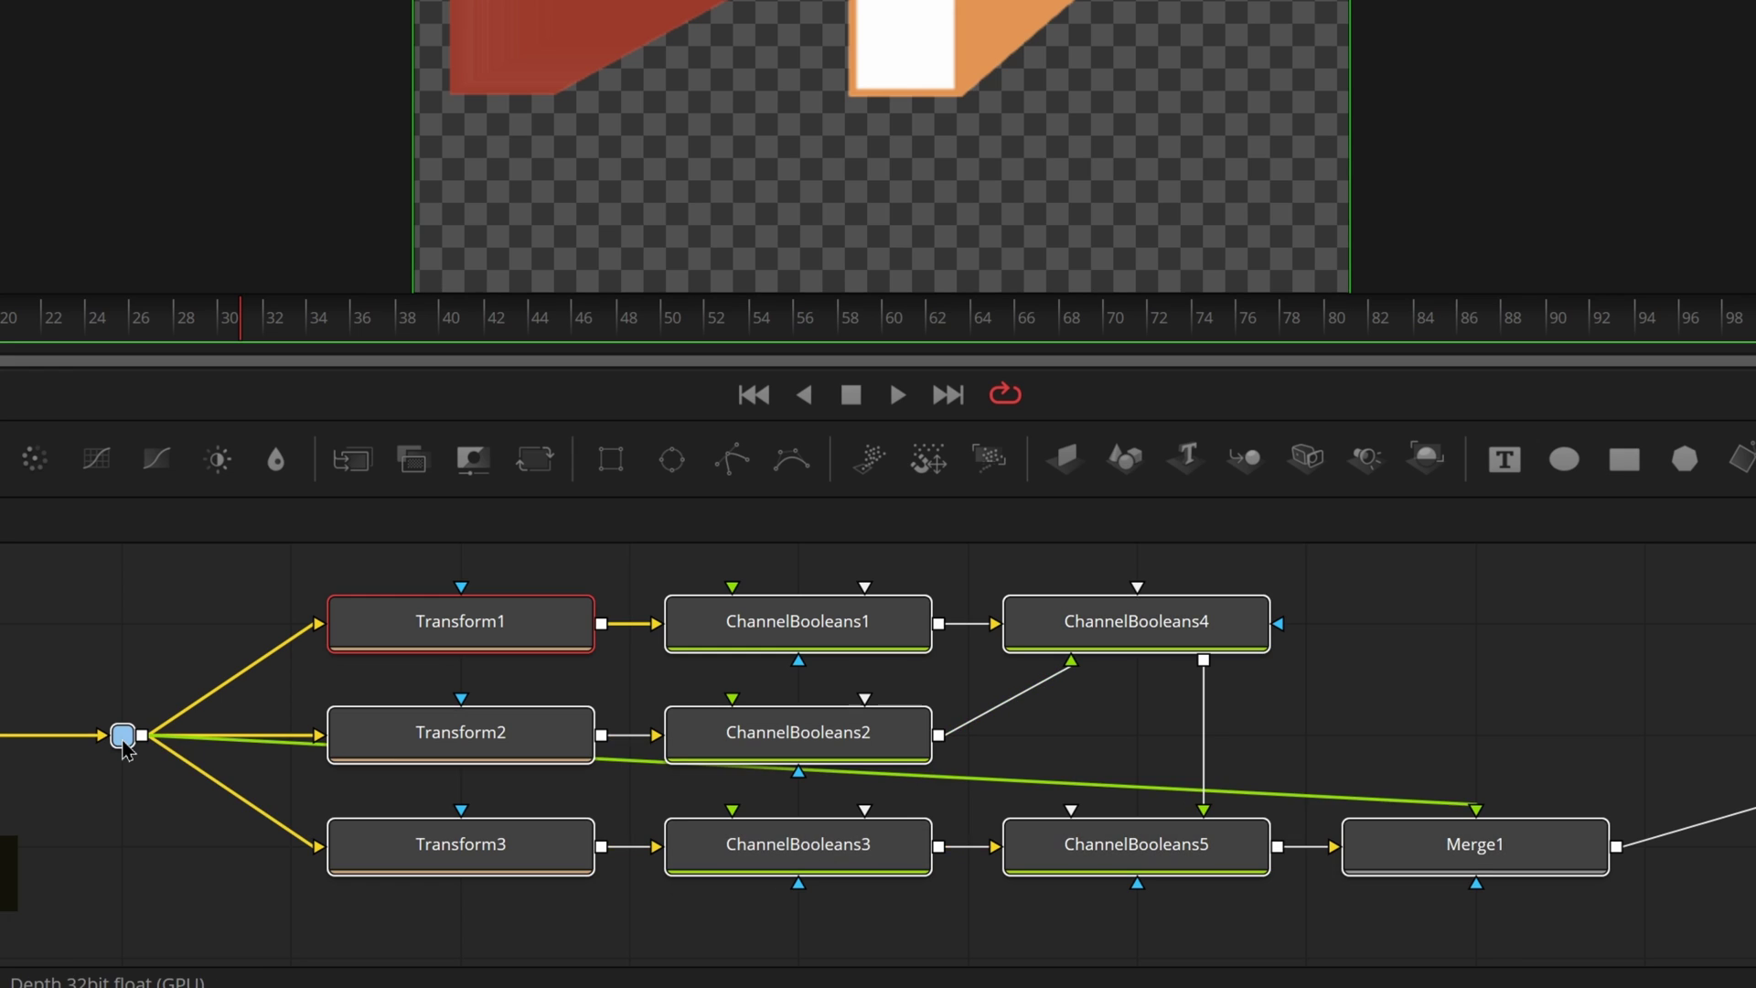
Step: Create a macro from the selection, exporting Transform1's Center renamed to Chroma Offset
right_click(510, 645)
mouse_move(576, 107)
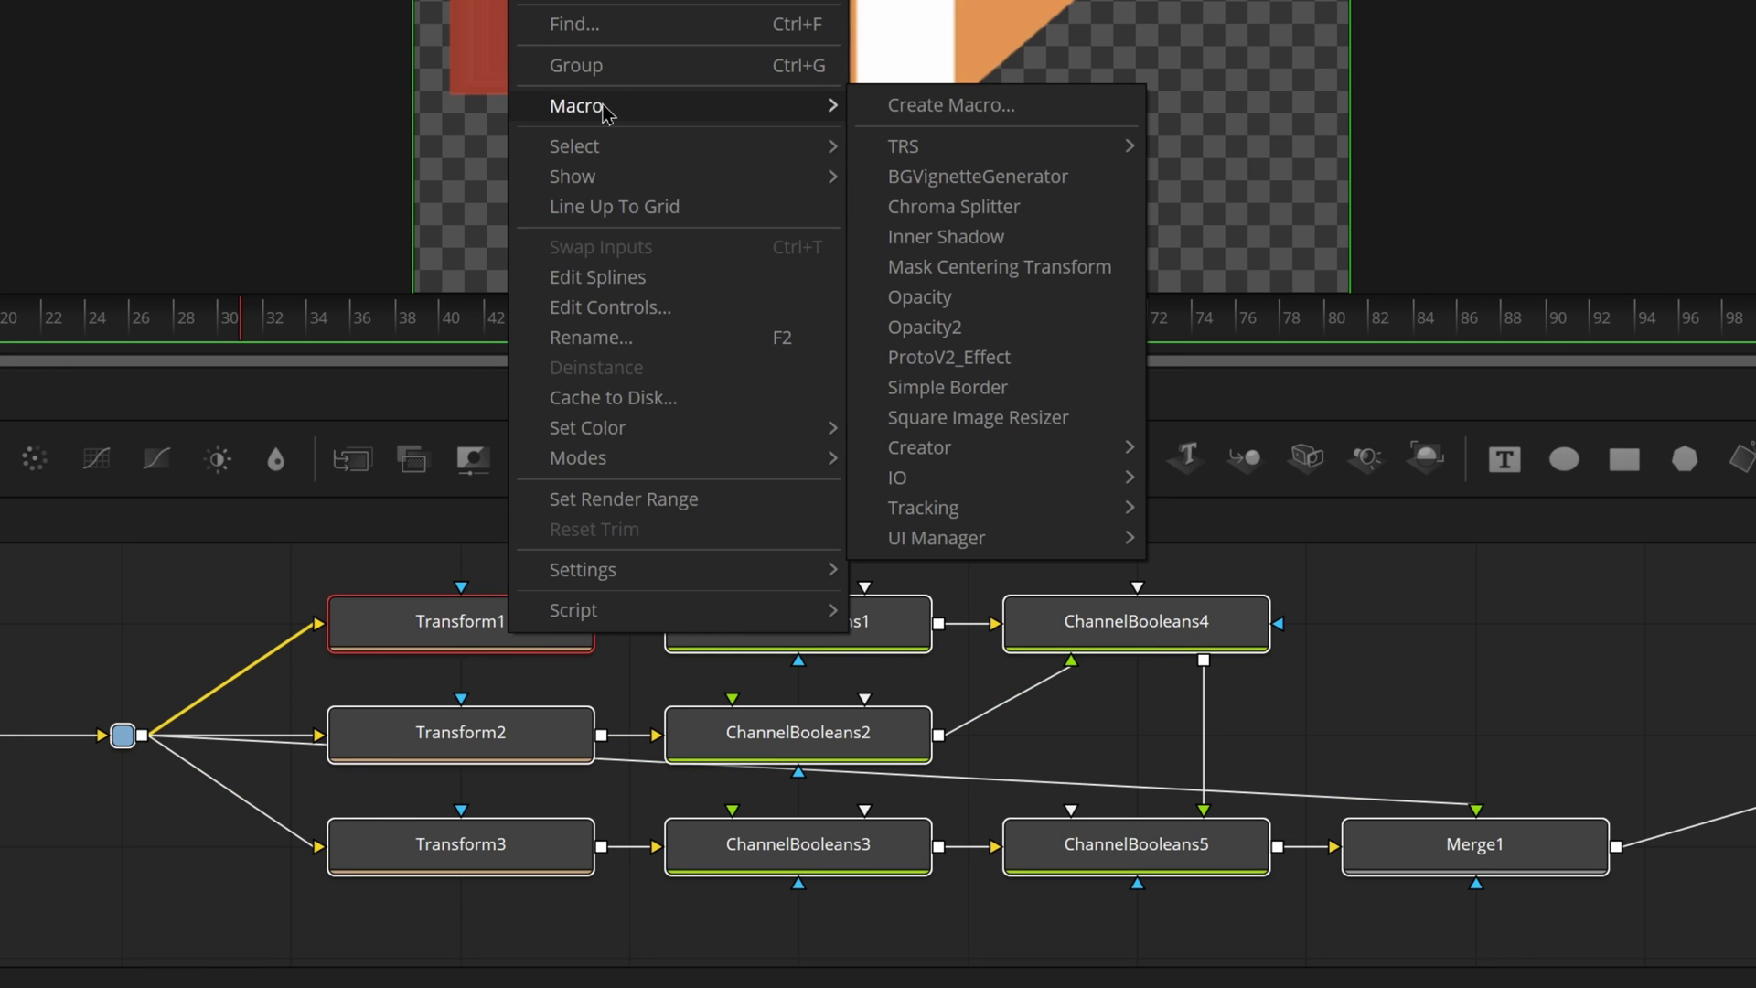
left_click(1022, 108)
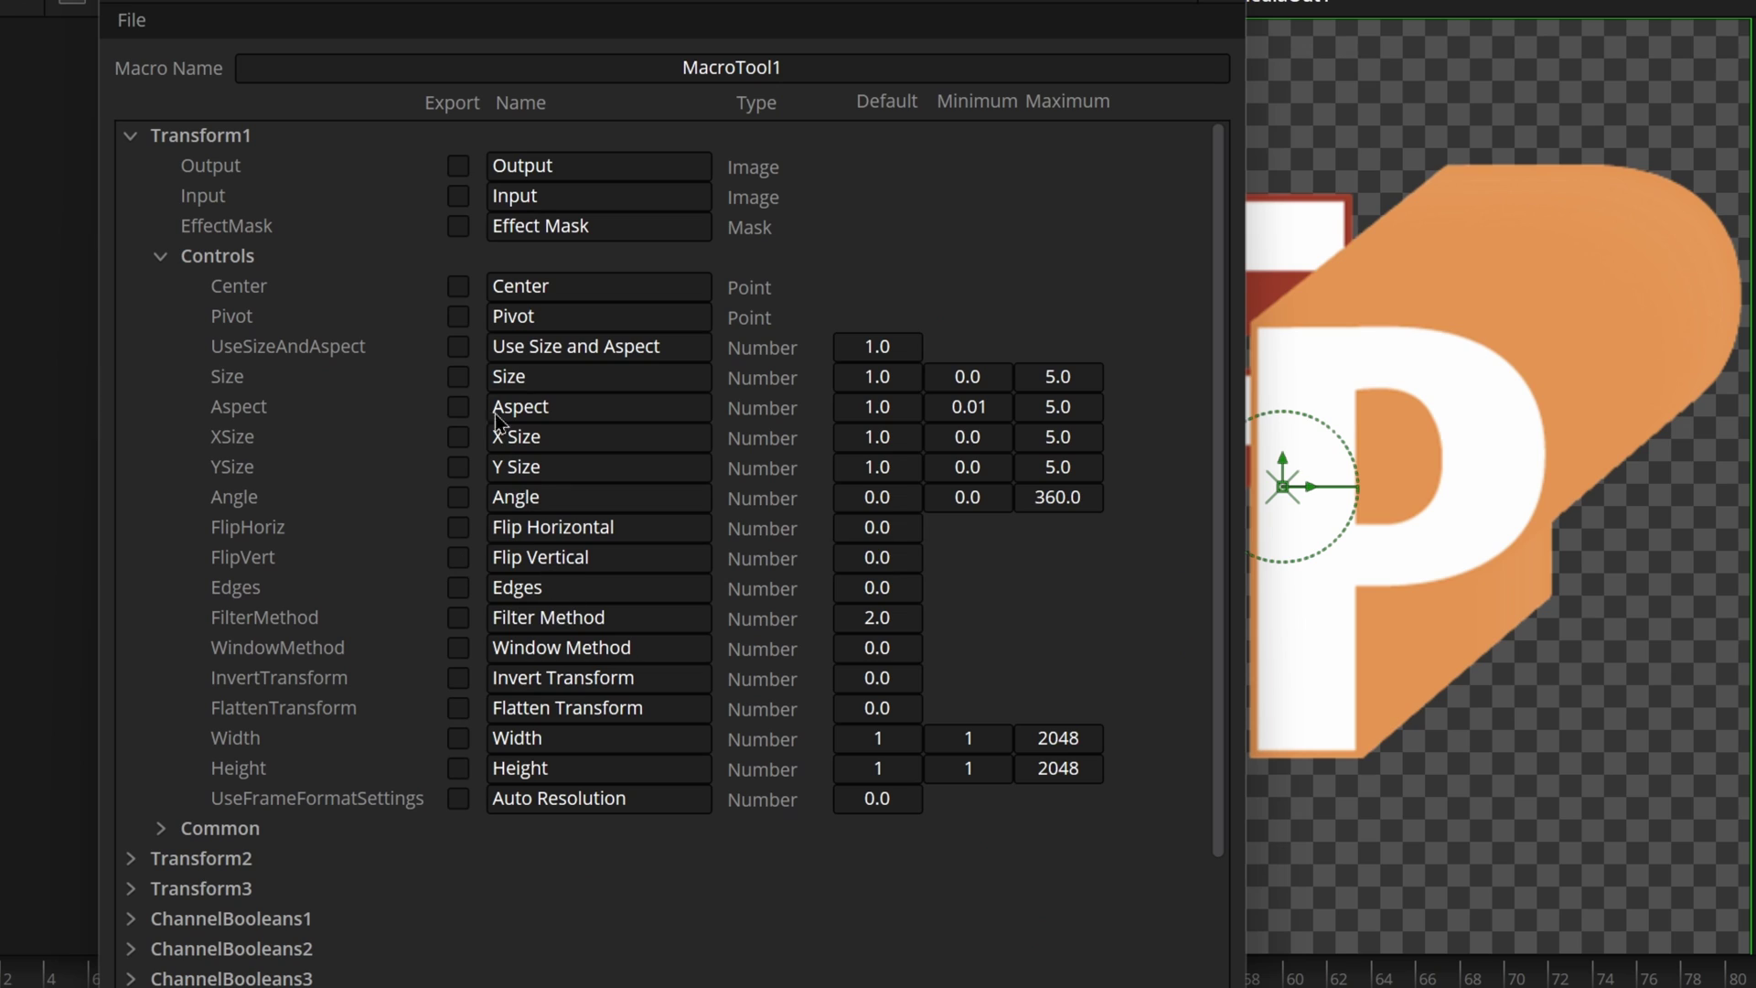
left_click(458, 287)
left_click(494, 283)
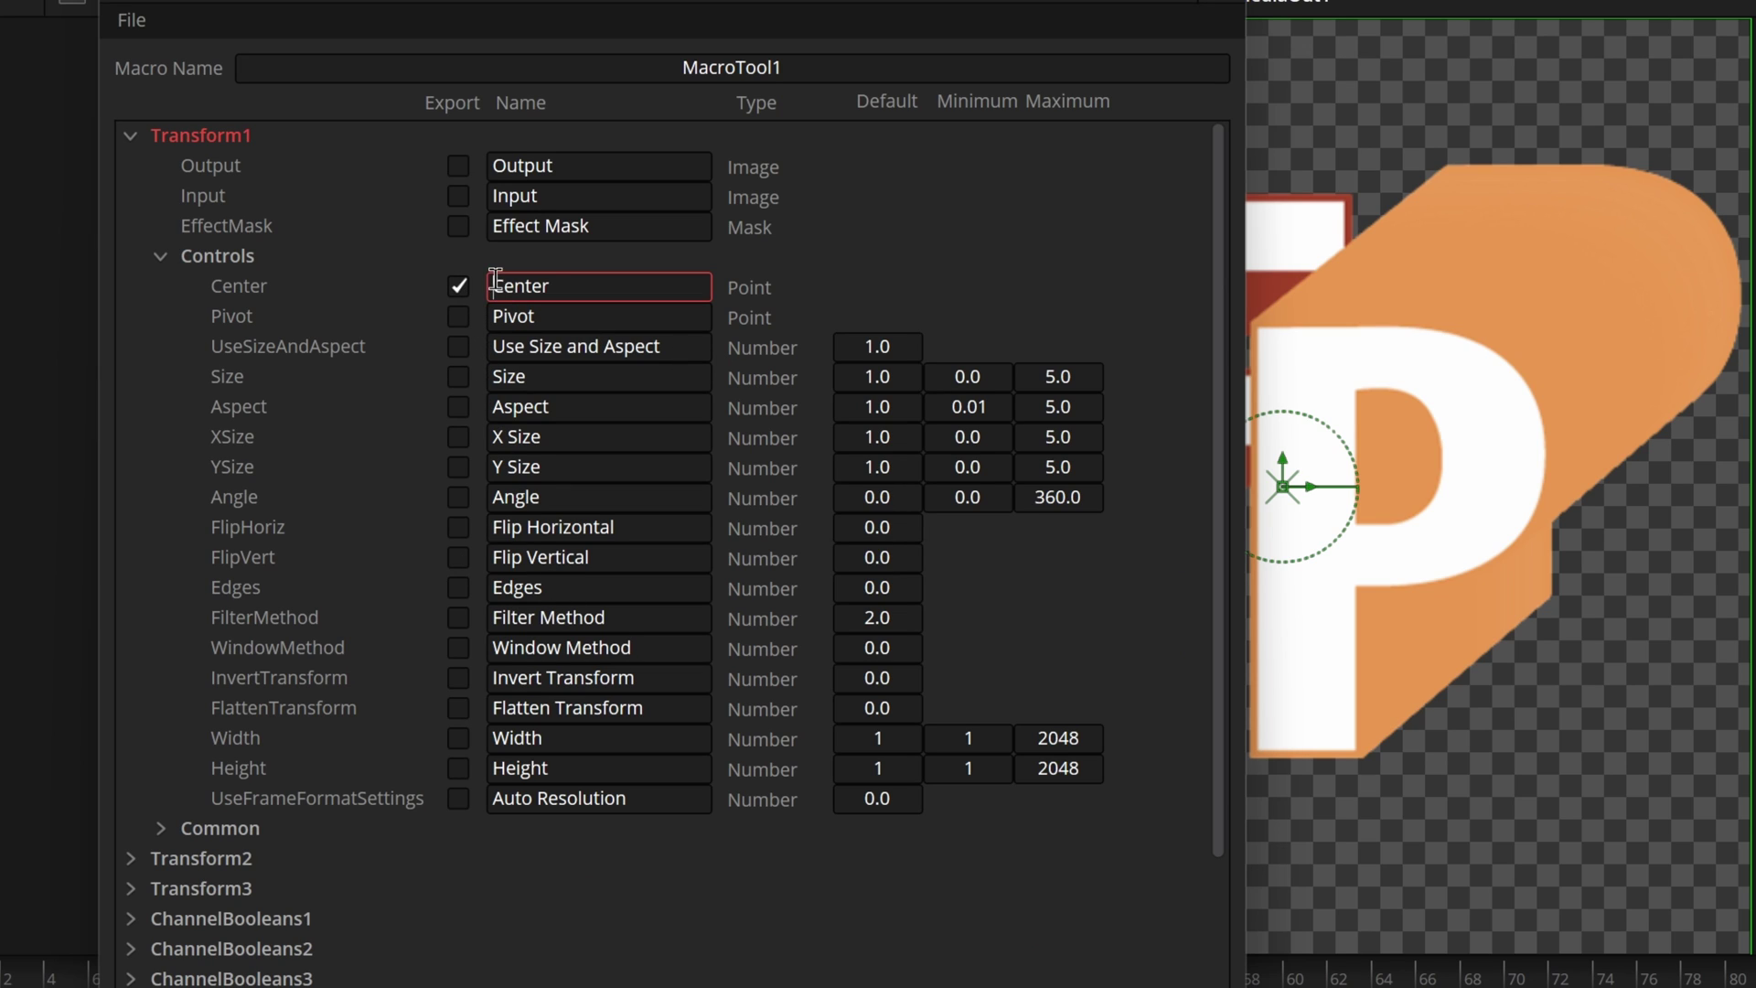
double_click(562, 286)
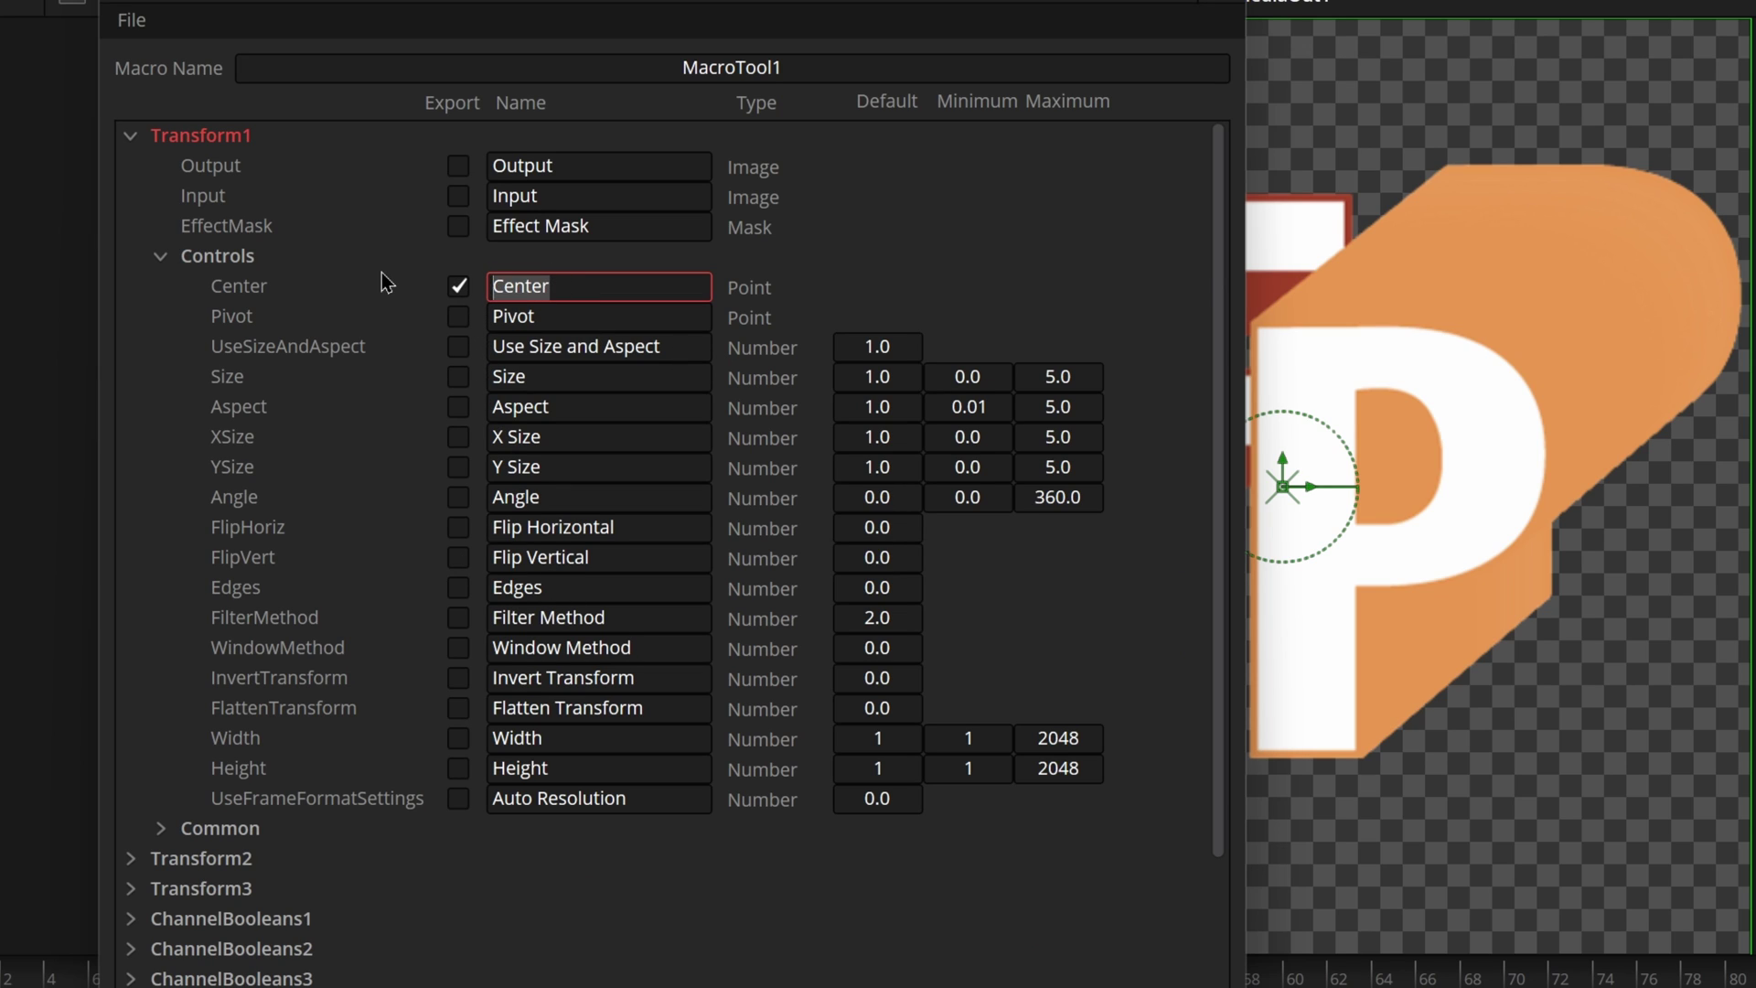
type("Chroma Offet")
key("Return")
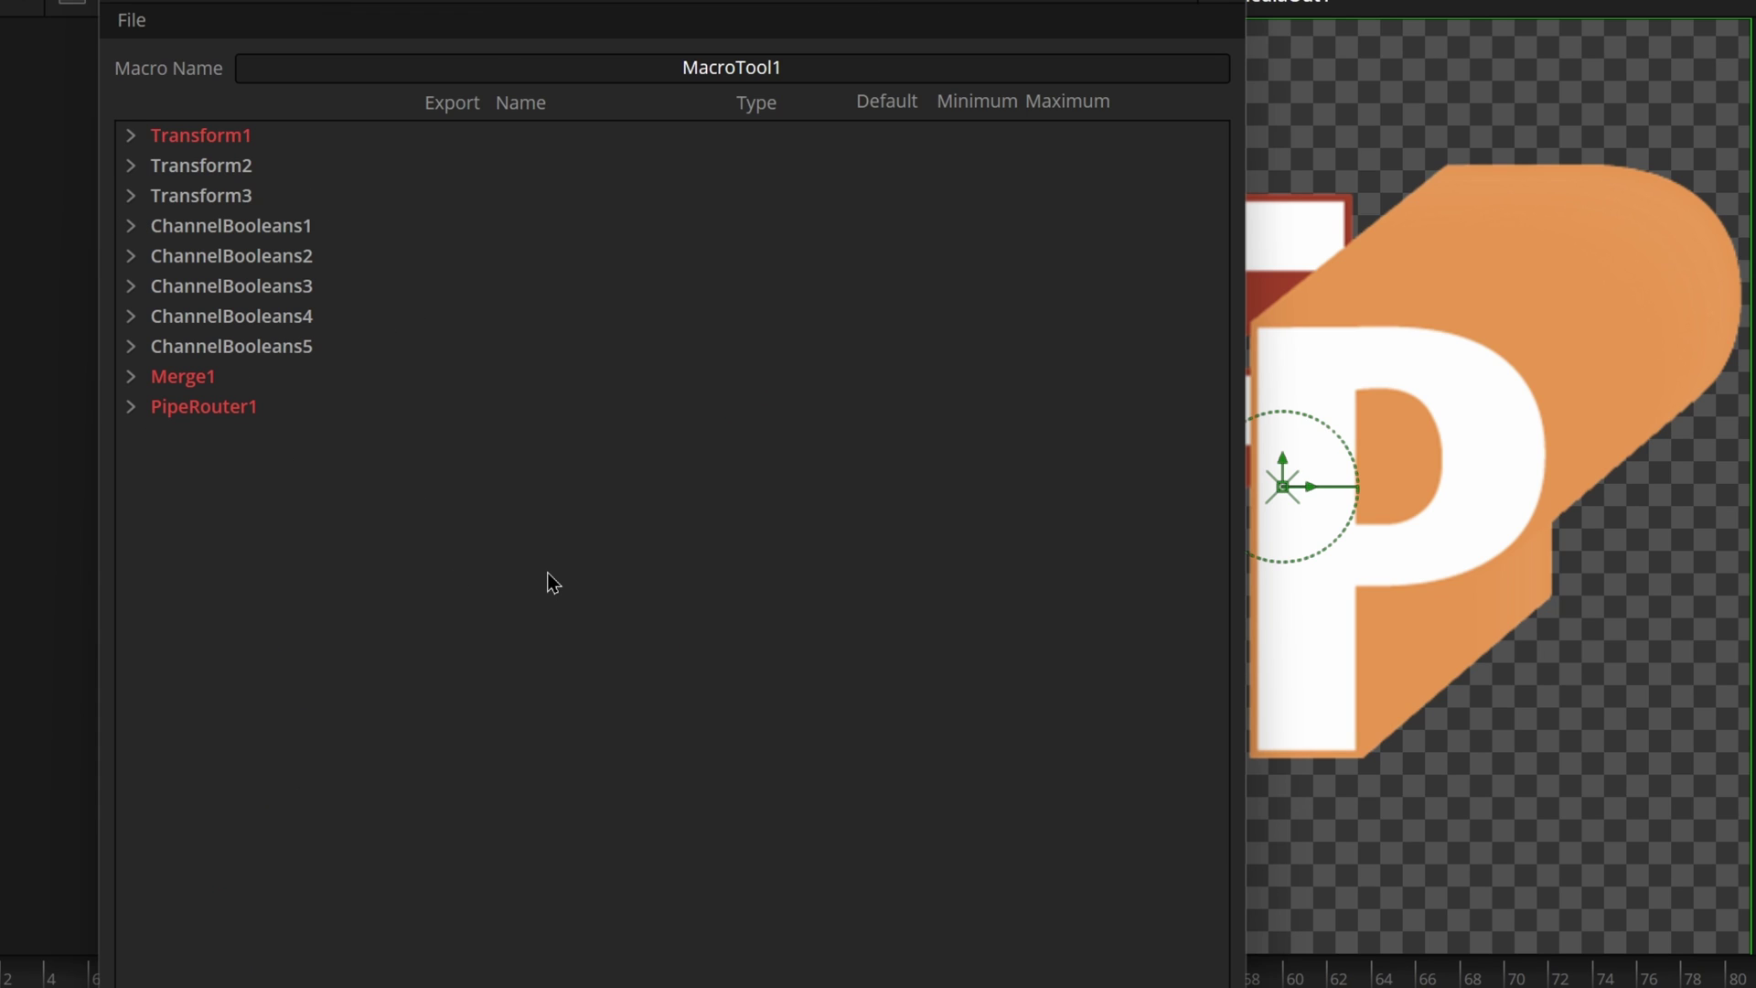
Step: Review the exposed Merge1 and PipeRouter1 entries in the macro editor
left_click(133, 389)
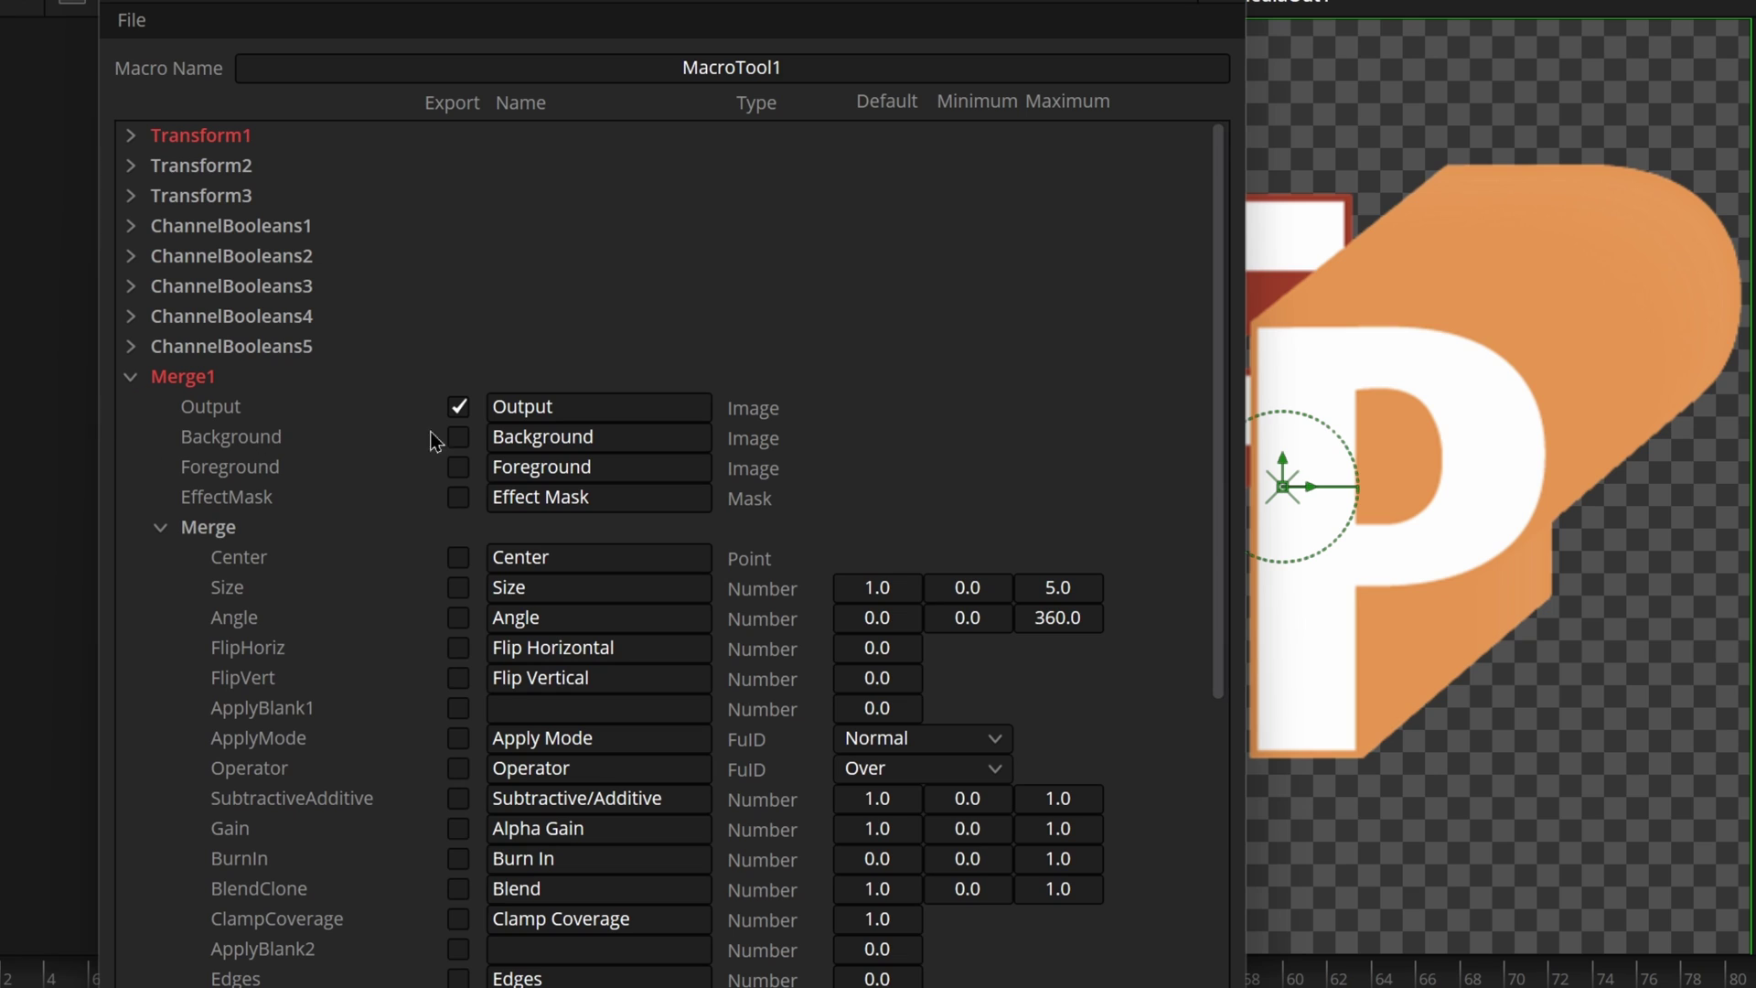
left_click(147, 389)
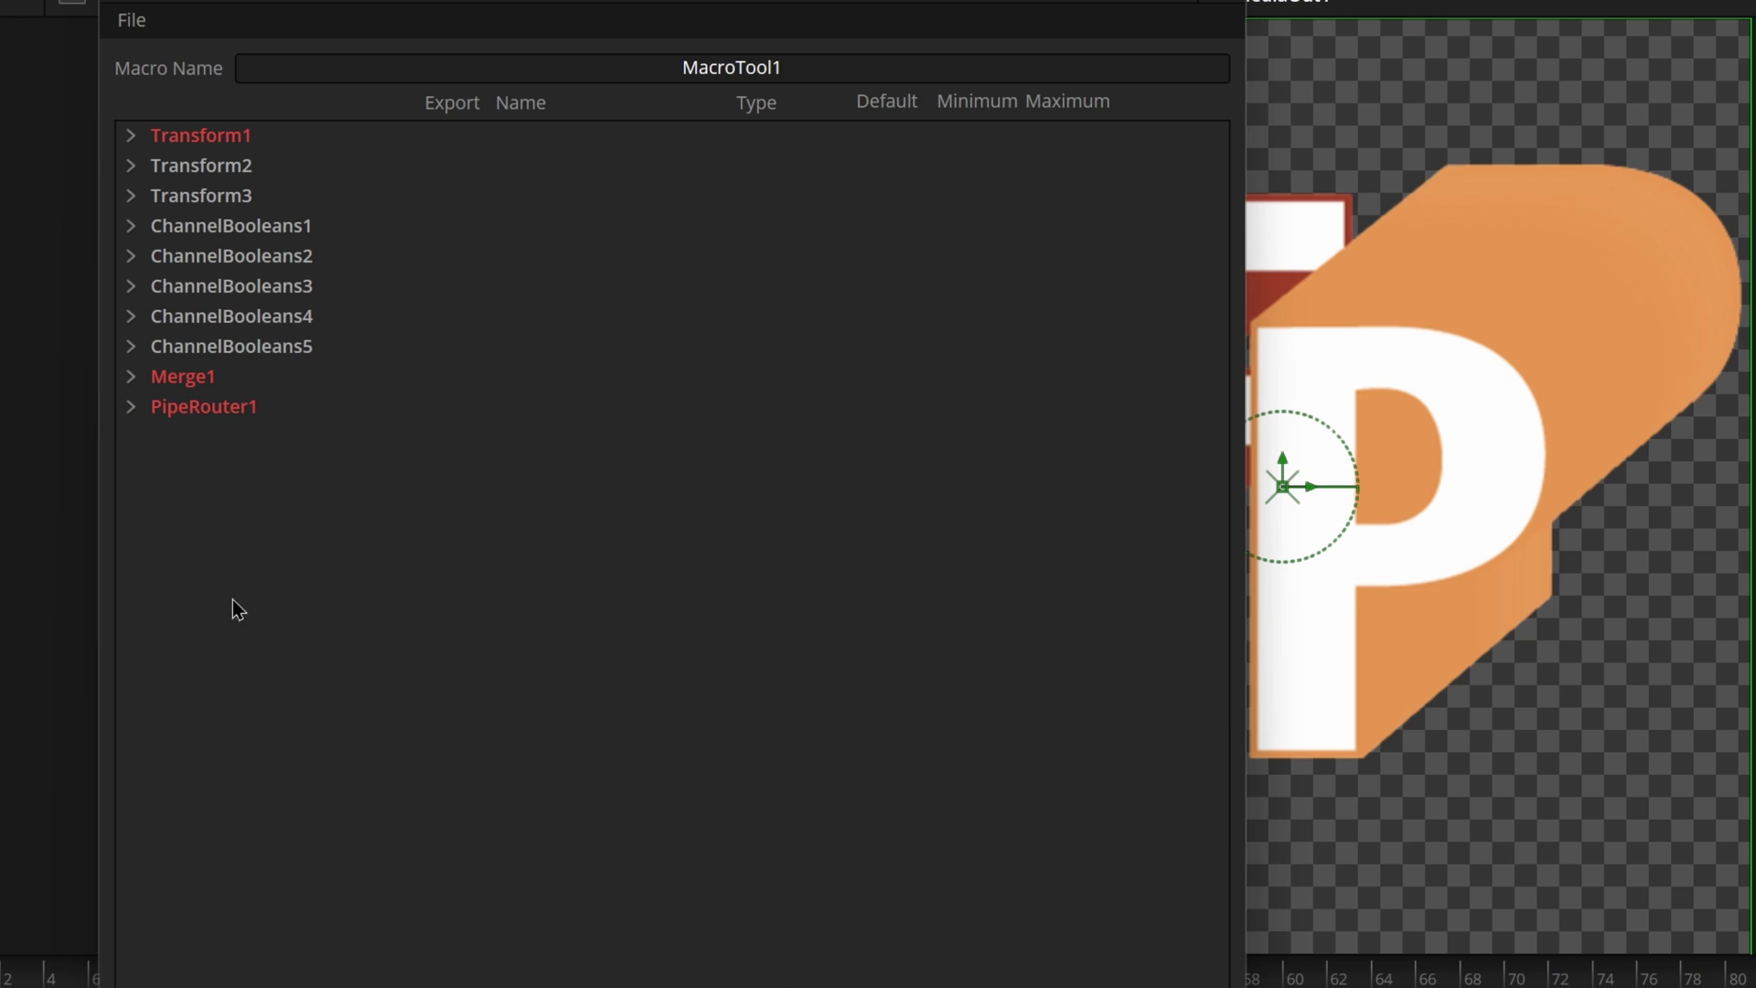
left_click(132, 407)
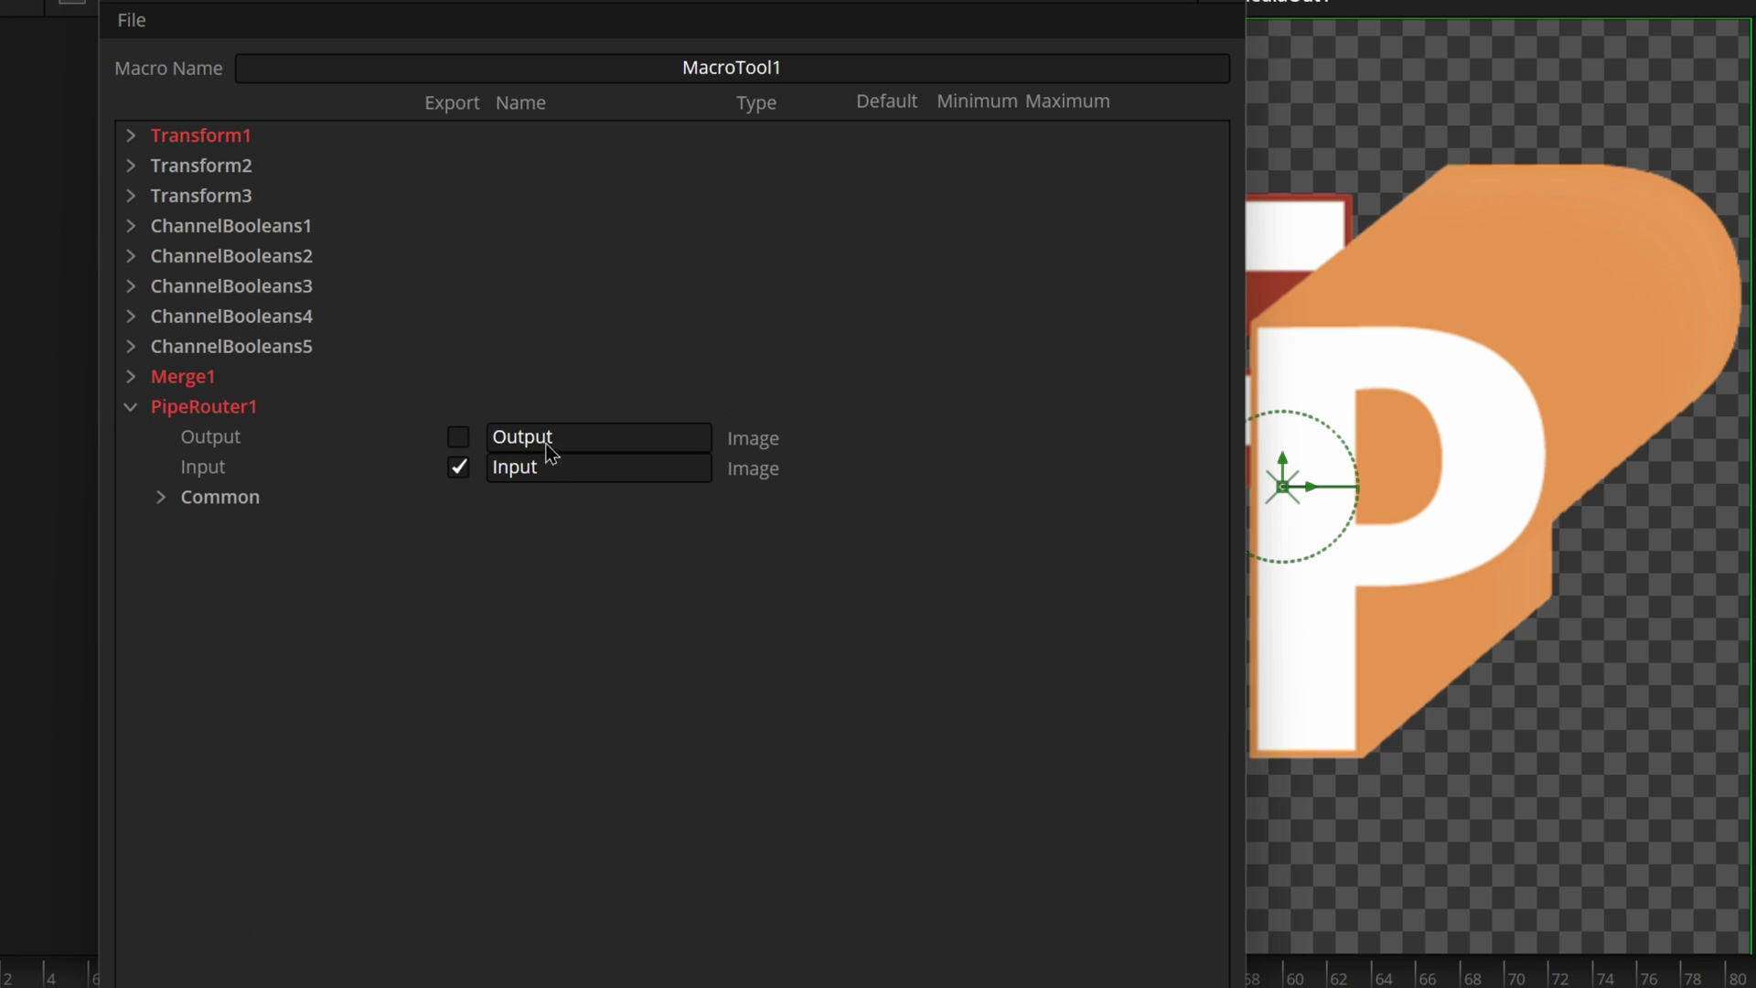
left_click(131, 408)
left_click(783, 67)
Step: Rename the macro to Chroma Splitter and, via Save As Group, set the file name to Chroma Splitter2.setting
double_click(783, 67)
type("C")
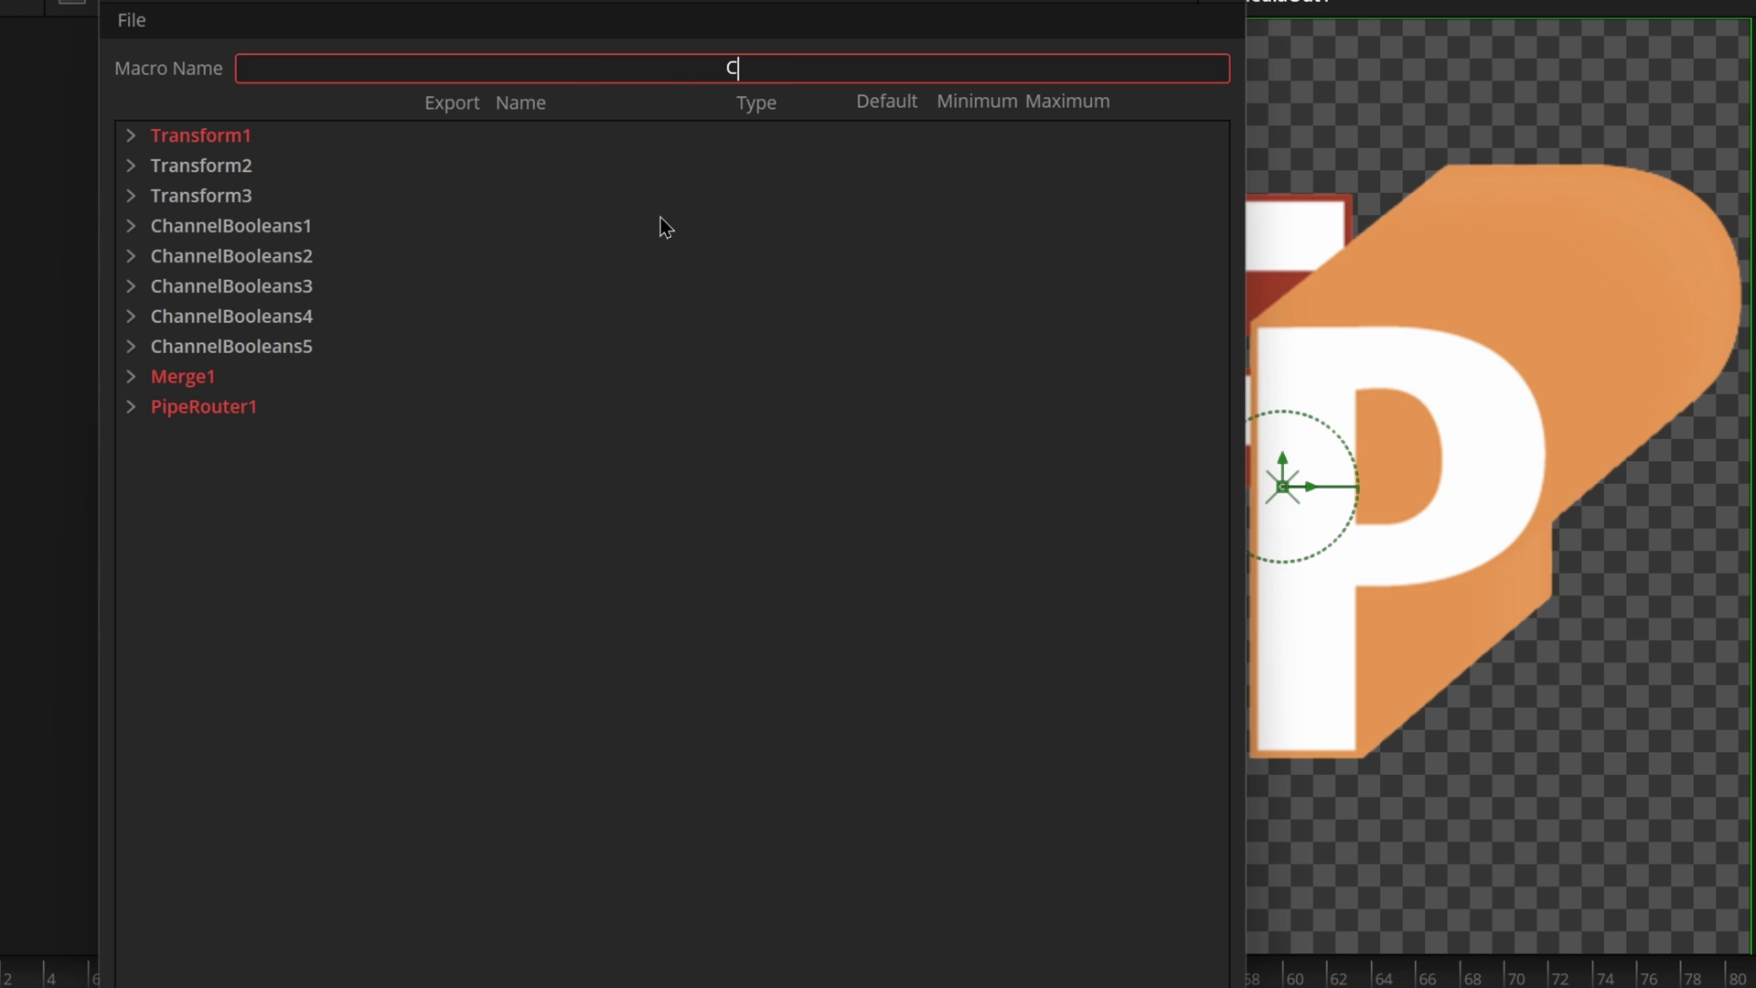
type("hroma Splitter")
left_click(131, 19)
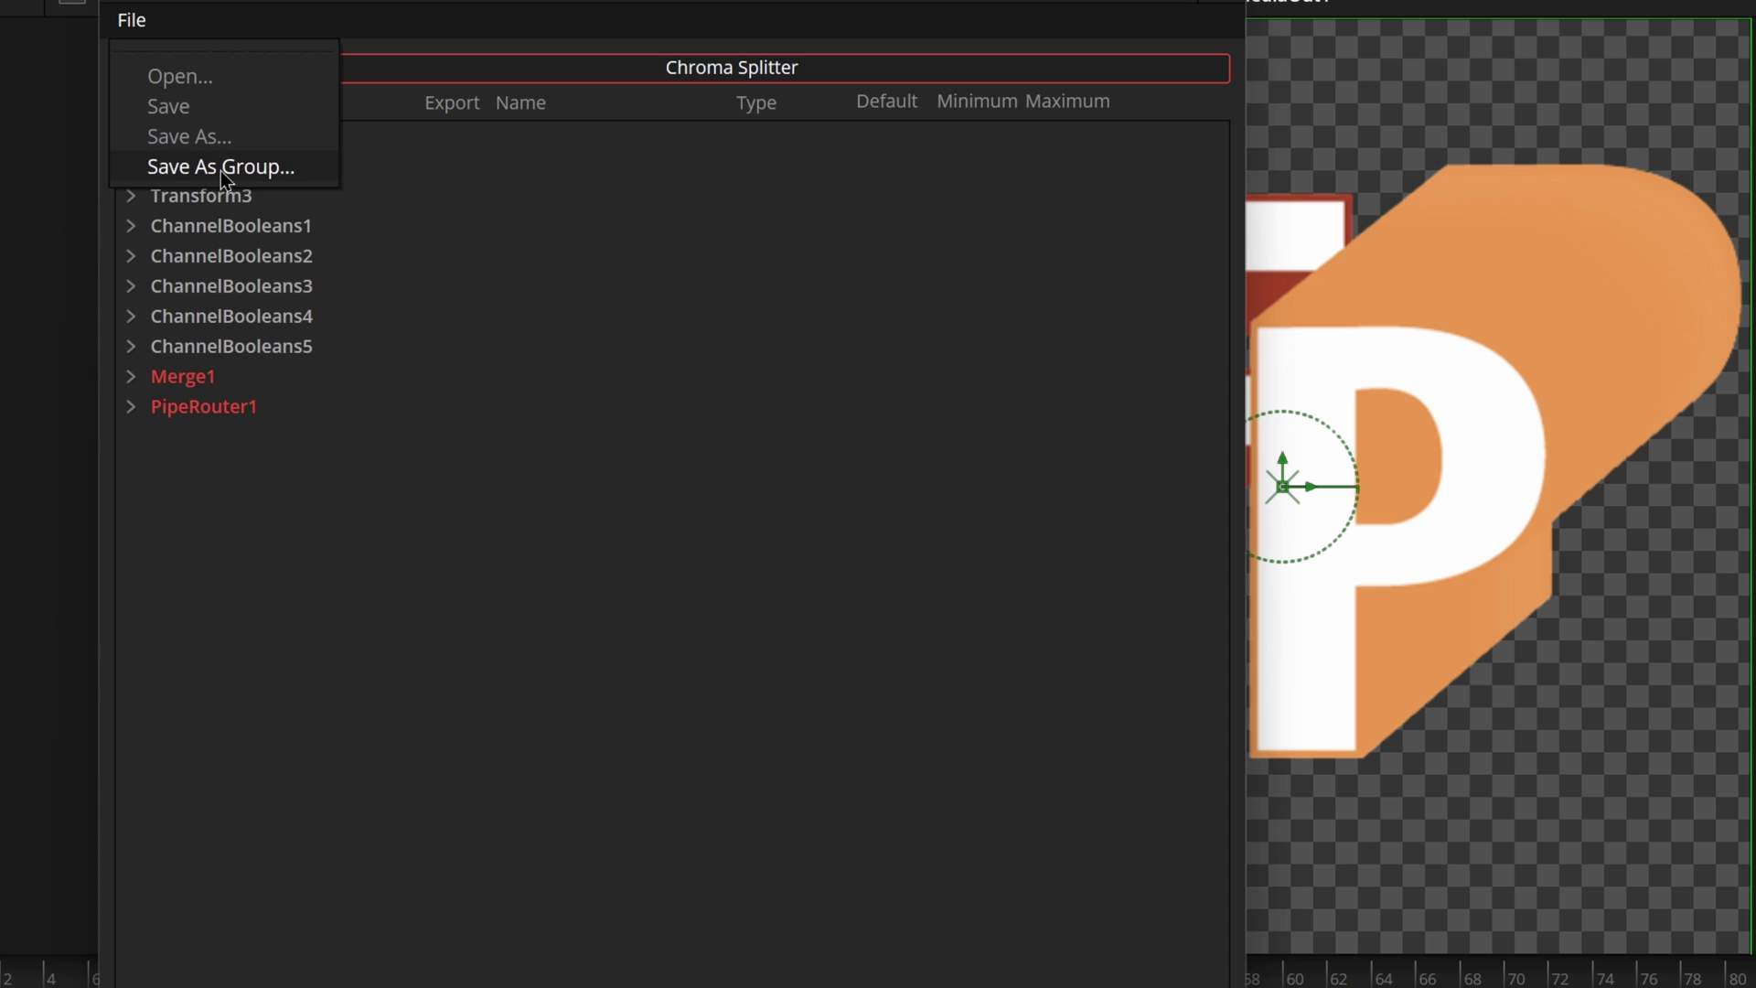
left_click(221, 170)
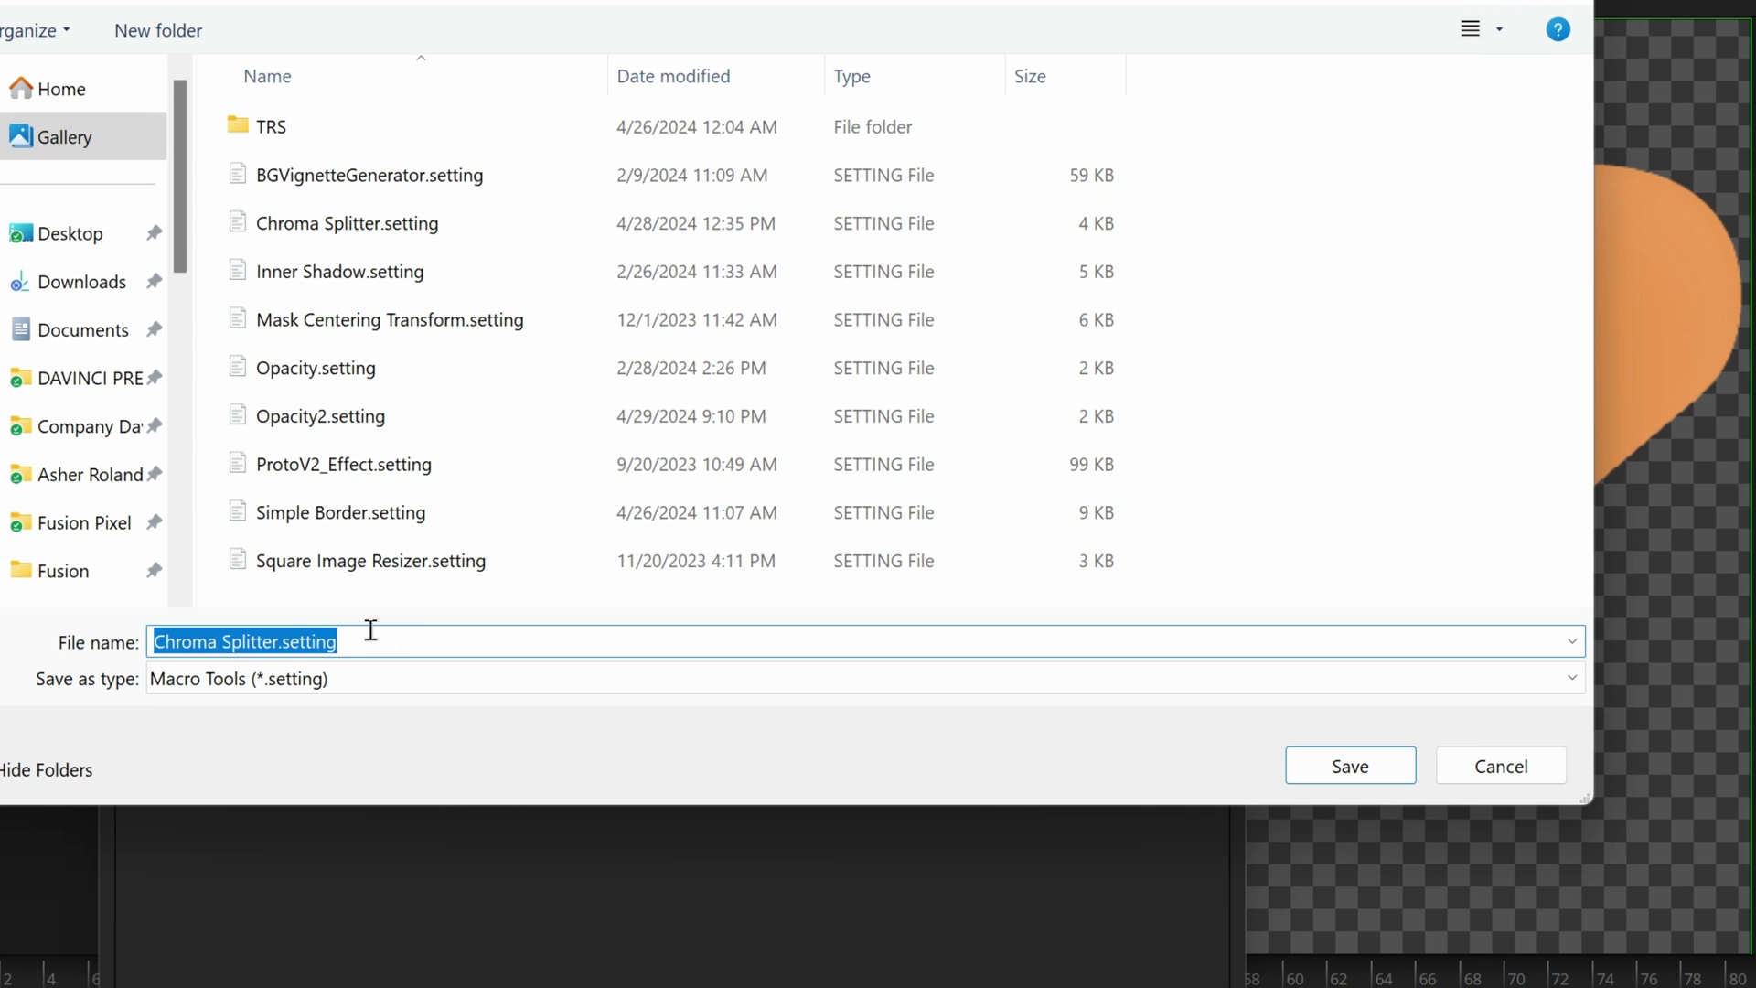
left_click(231, 641)
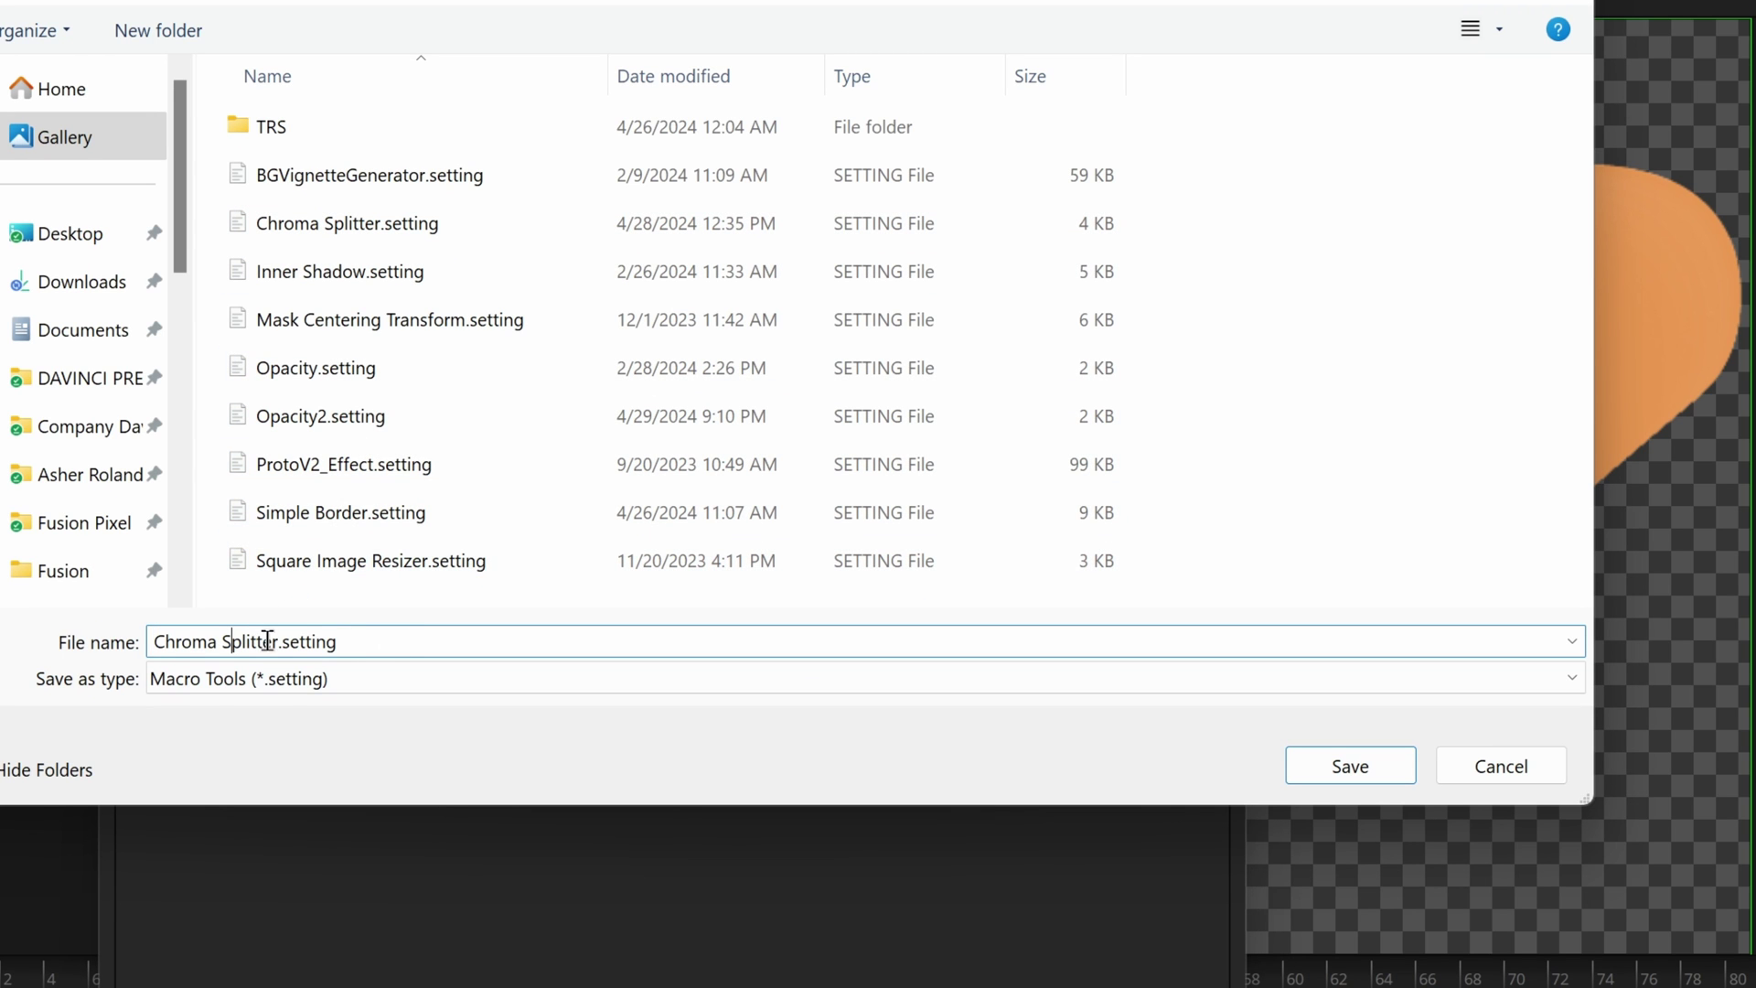
type("2")
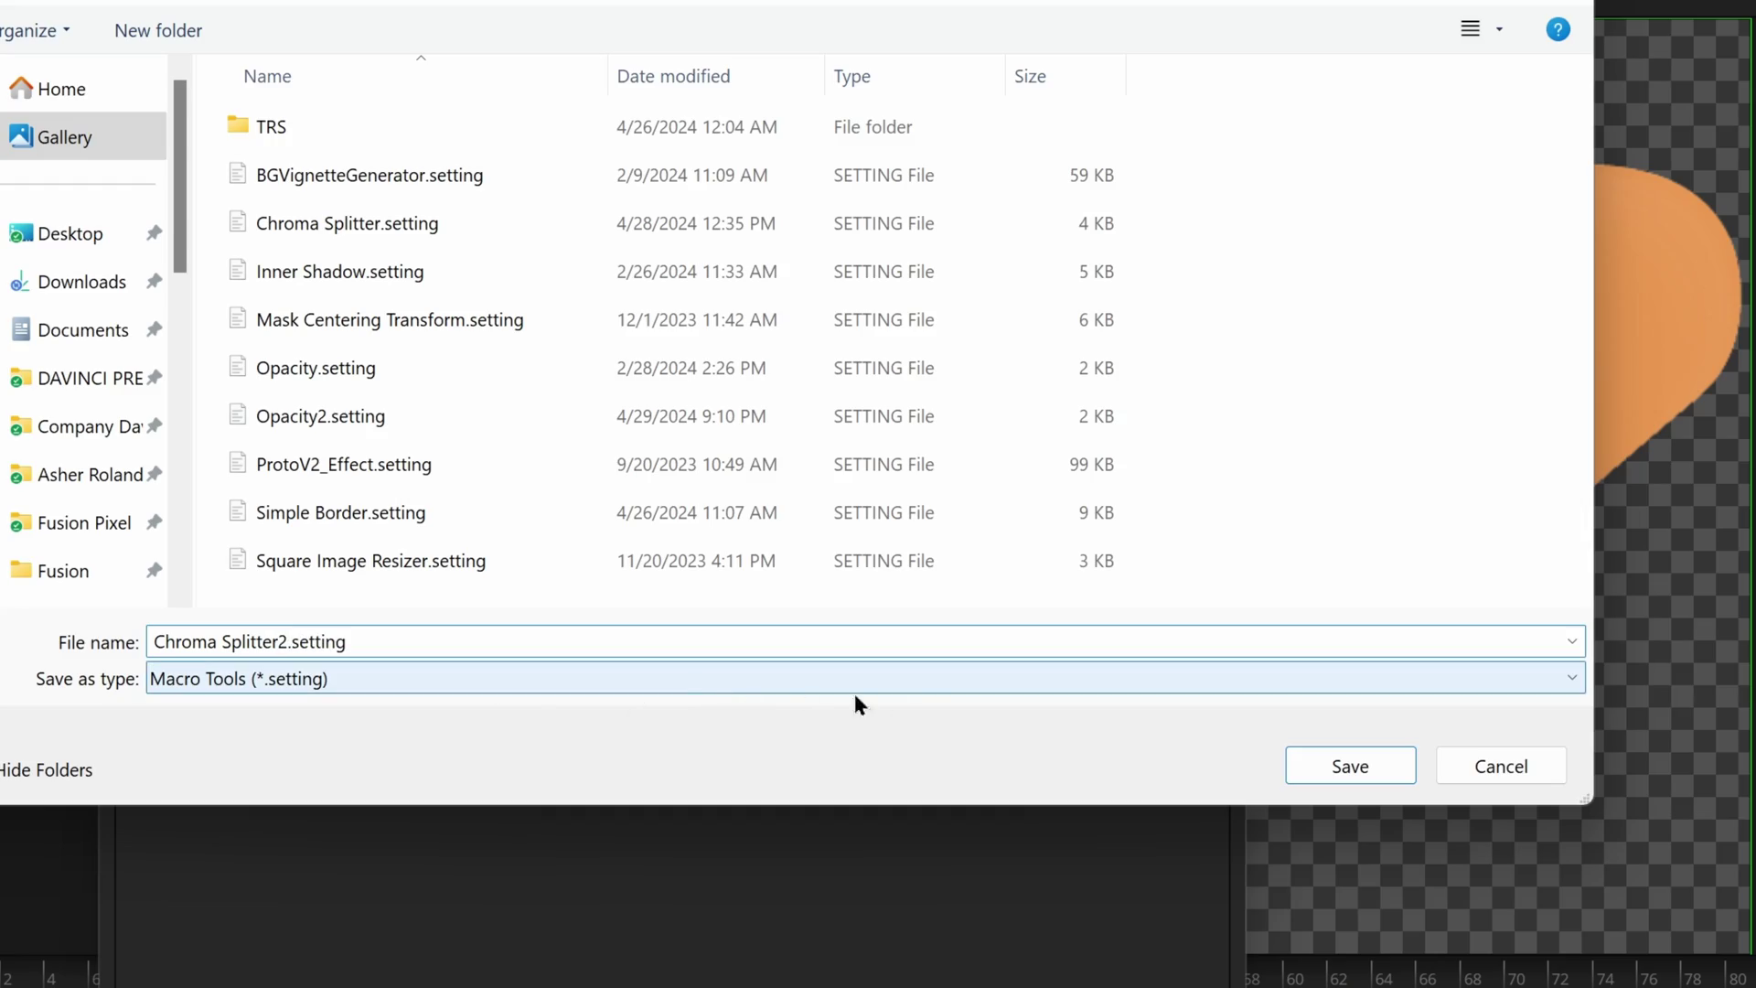